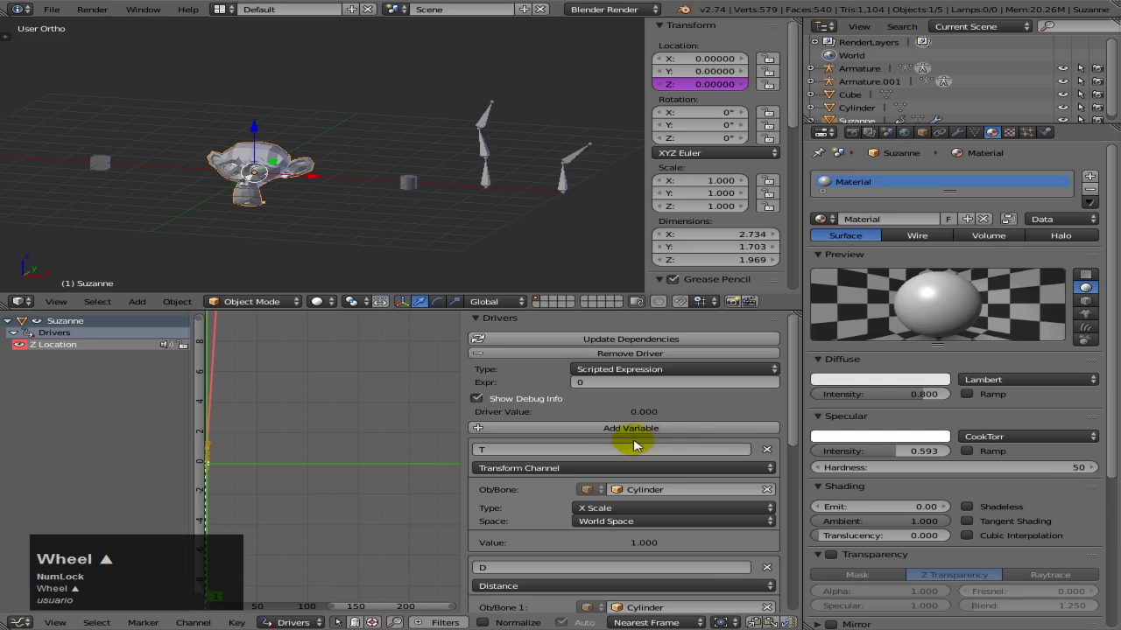
Set the scripted expression of the monkey head's Z Location driver to T.
{"action": "left_click", "coordinate": [586, 383]}
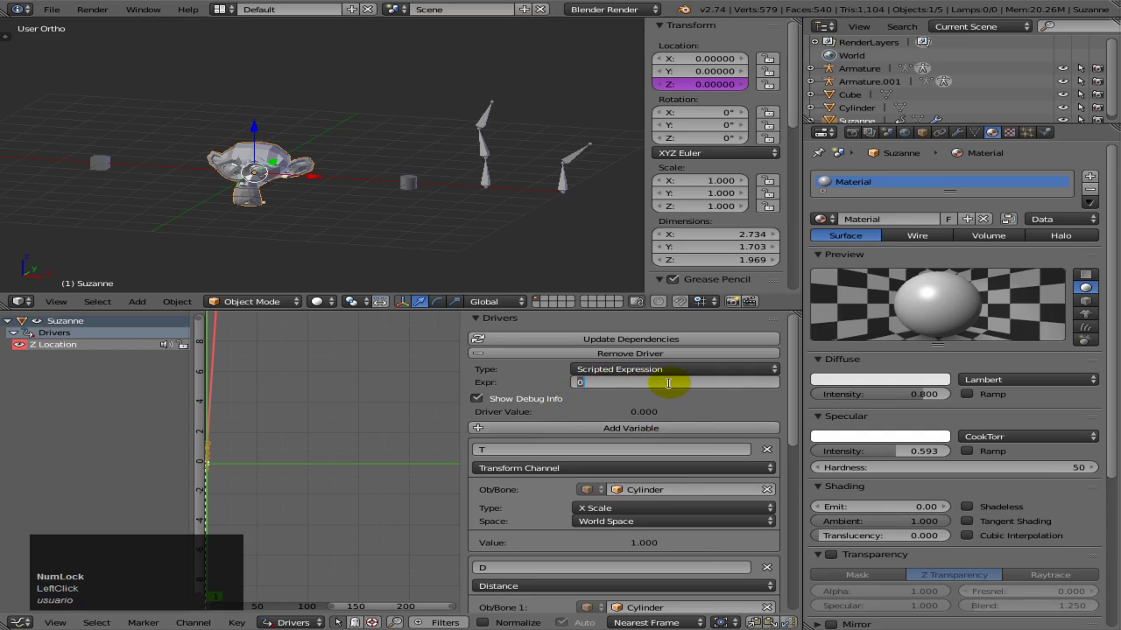
{"action": "left_click", "coordinate": [599, 386]}
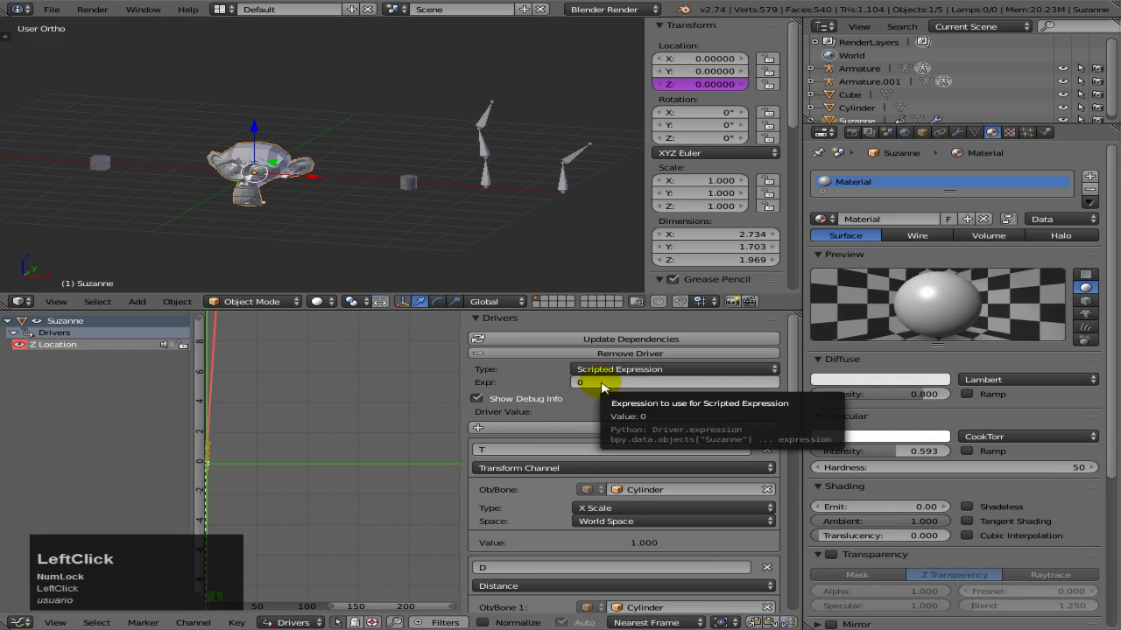
{"action": "left_click", "coordinate": [598, 383]}
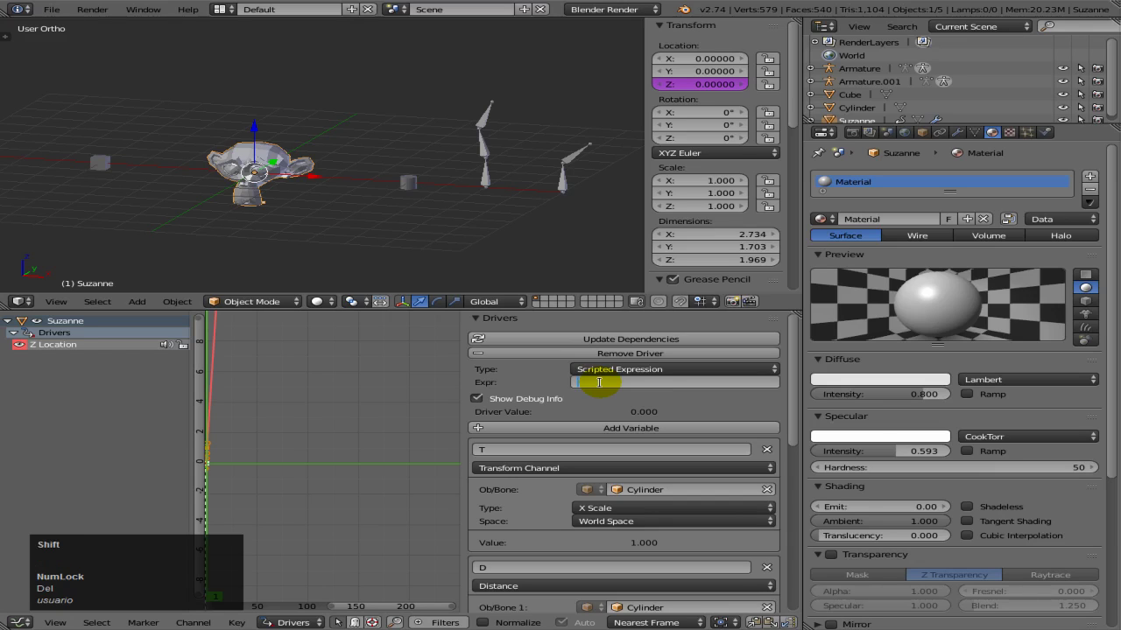
{"action": "key", "text": "Return"}
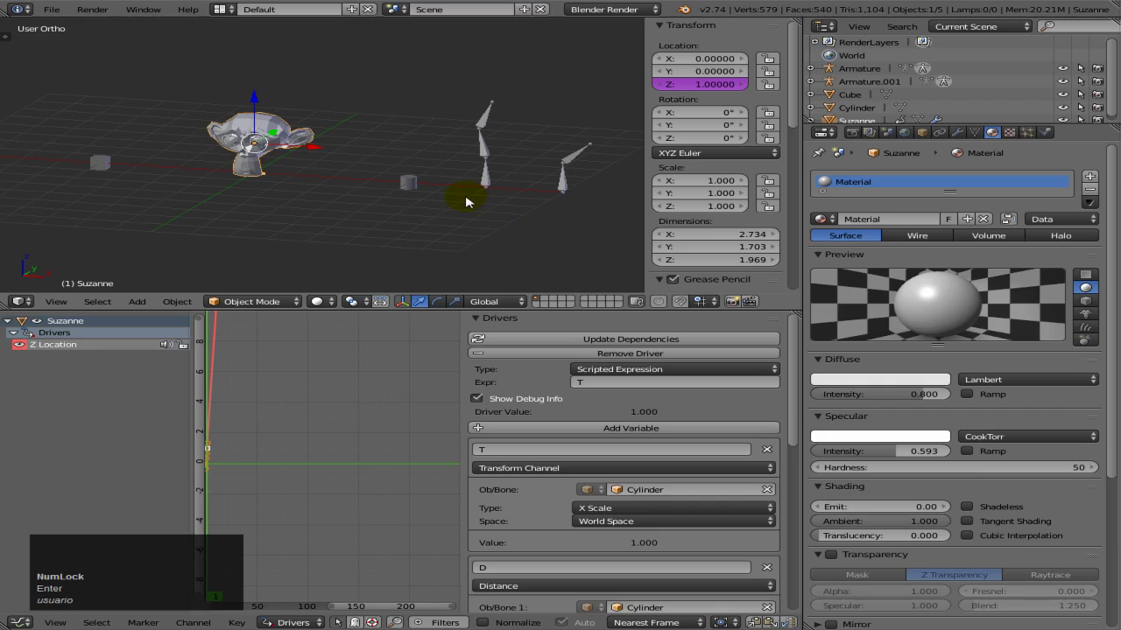
Try scaling the cylinder up to about 3.54 to test the T-driven height of the monkey head, then cancel.
{"action": "scroll", "coordinate": [463, 200], "scroll_direction": "up", "scroll_amount": 4}
{"action": "middle_click_drag", "start_coordinate": [463, 200], "coordinate": [378, 200], "text": "shift"}
{"action": "right_click", "coordinate": [406, 212]}
{"action": "scroll", "coordinate": [407, 210], "scroll_direction": "down", "scroll_amount": 2}
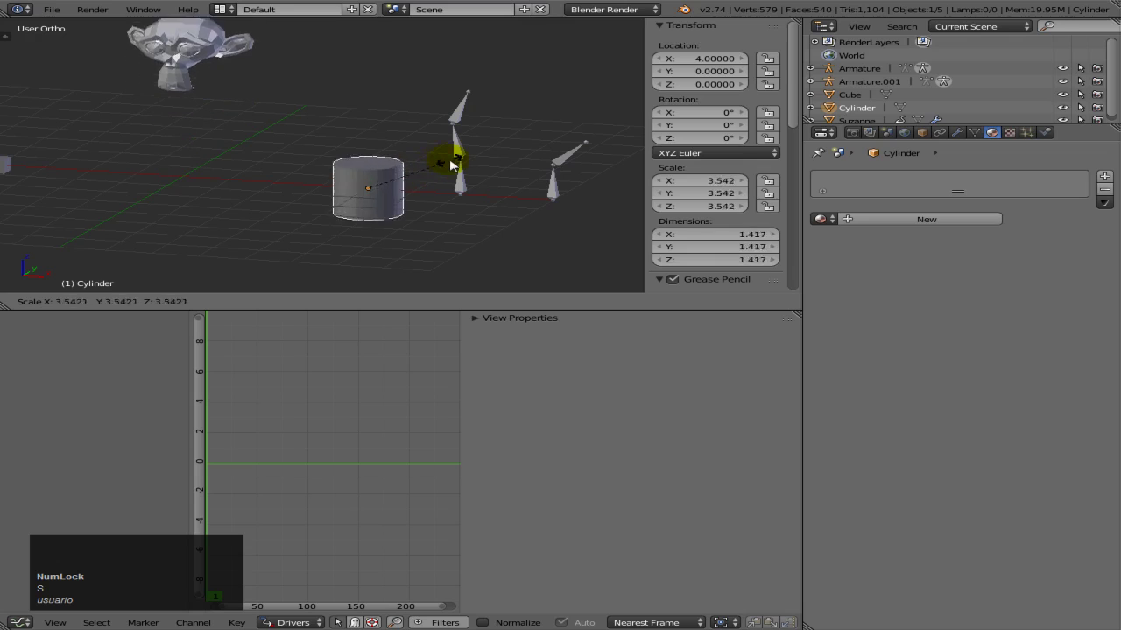
{"action": "right_click", "coordinate": [407, 178]}
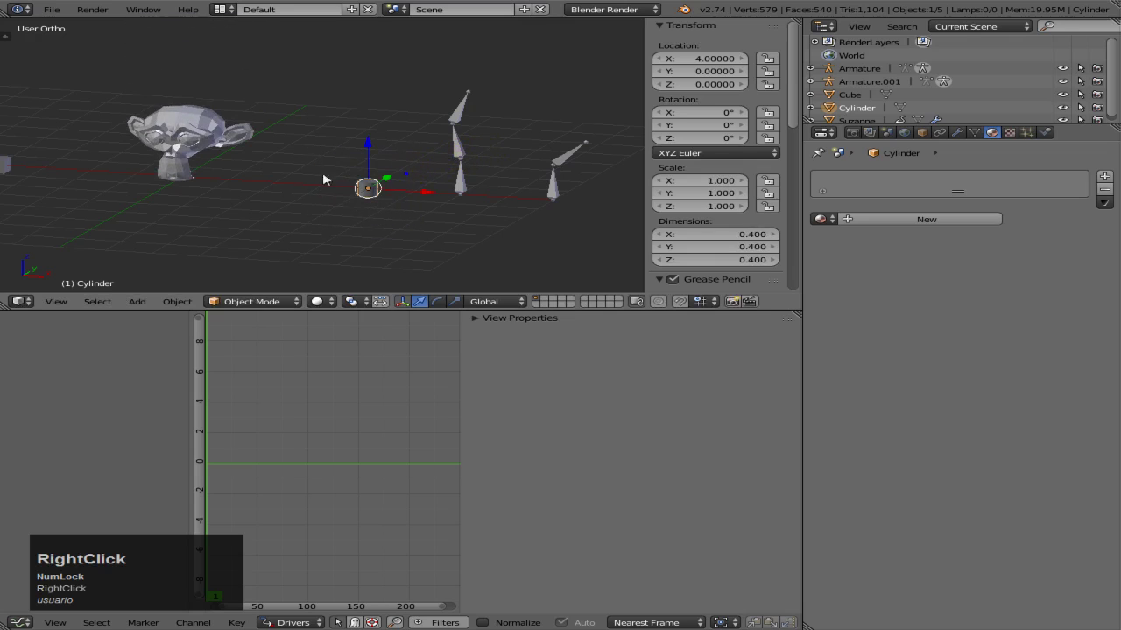
Select the monkey head and the cylinder alternately to compare the driven Z location with the cylinder's scale.
{"action": "right_click", "coordinate": [230, 145]}
{"action": "left_click", "coordinate": [582, 382]}
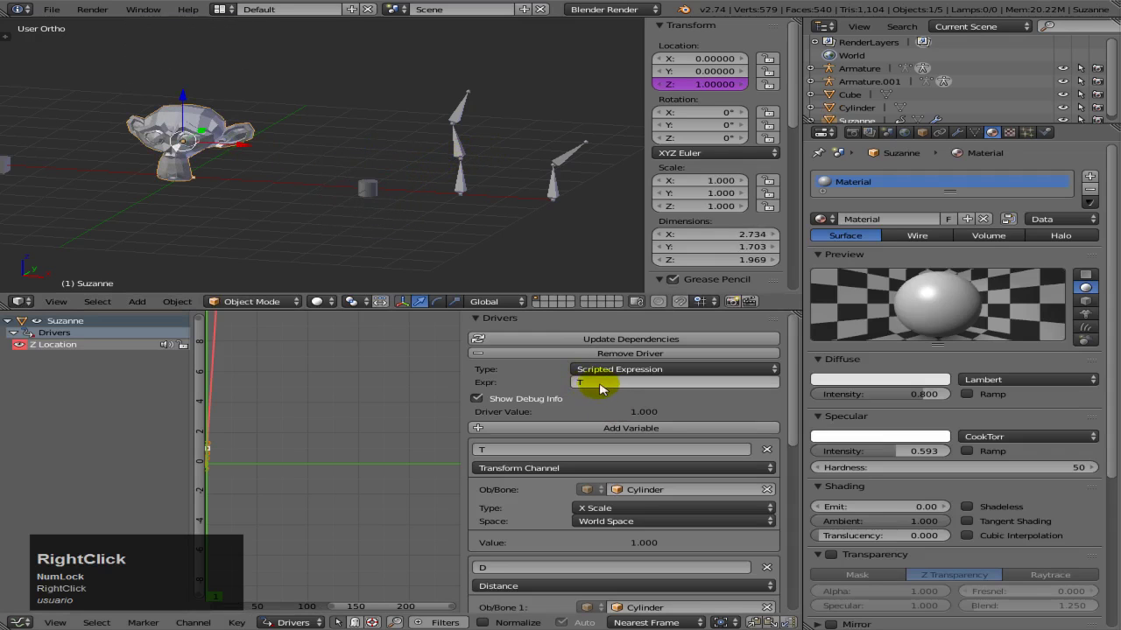
{"action": "right_click", "coordinate": [368, 189]}
{"action": "middle_click_drag", "start_coordinate": [289, 210], "coordinate": [286, 185], "text": "shift"}
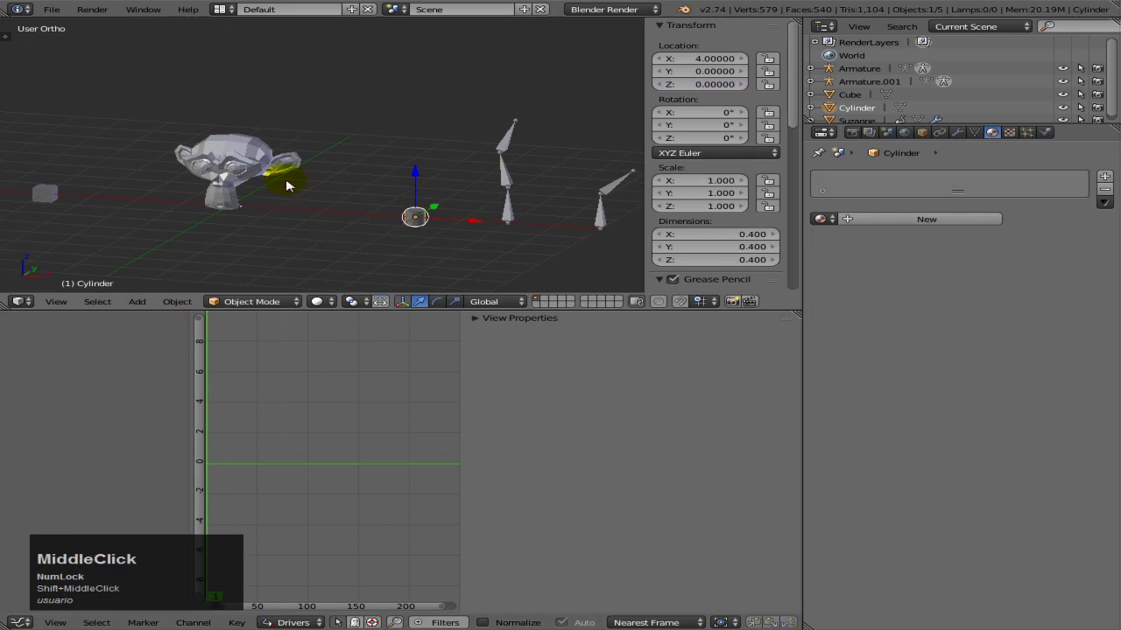
{"action": "right_click", "coordinate": [245, 172]}
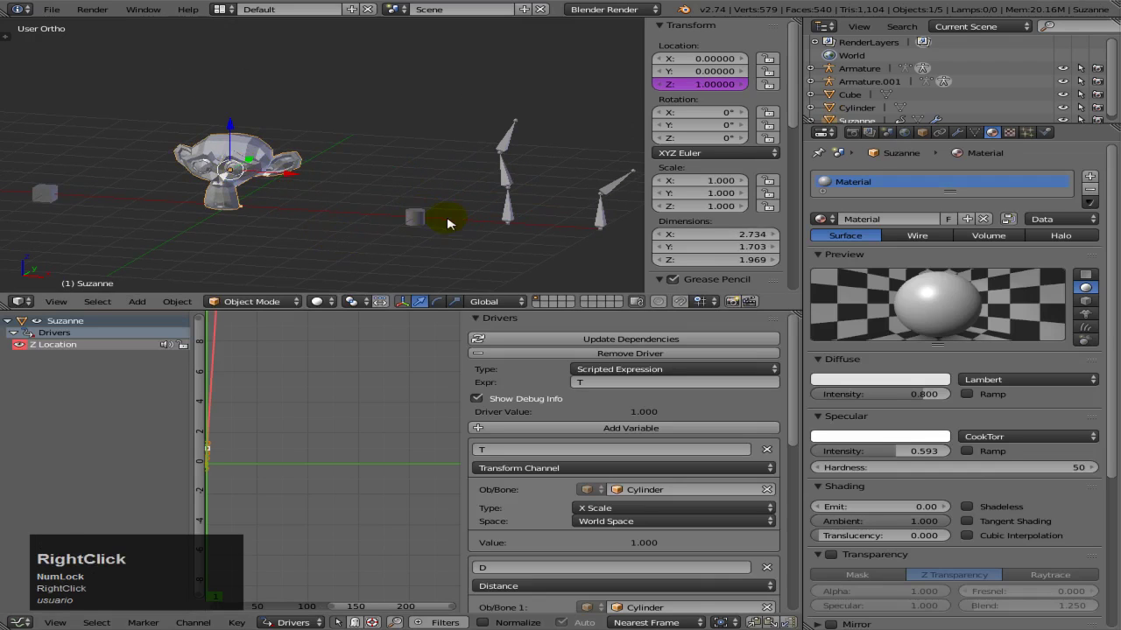
Try a slight scaling of the cylinder again, cancel it, and reselect the monkey head.
{"action": "right_click", "coordinate": [417, 218]}
{"action": "key", "text": "s"}
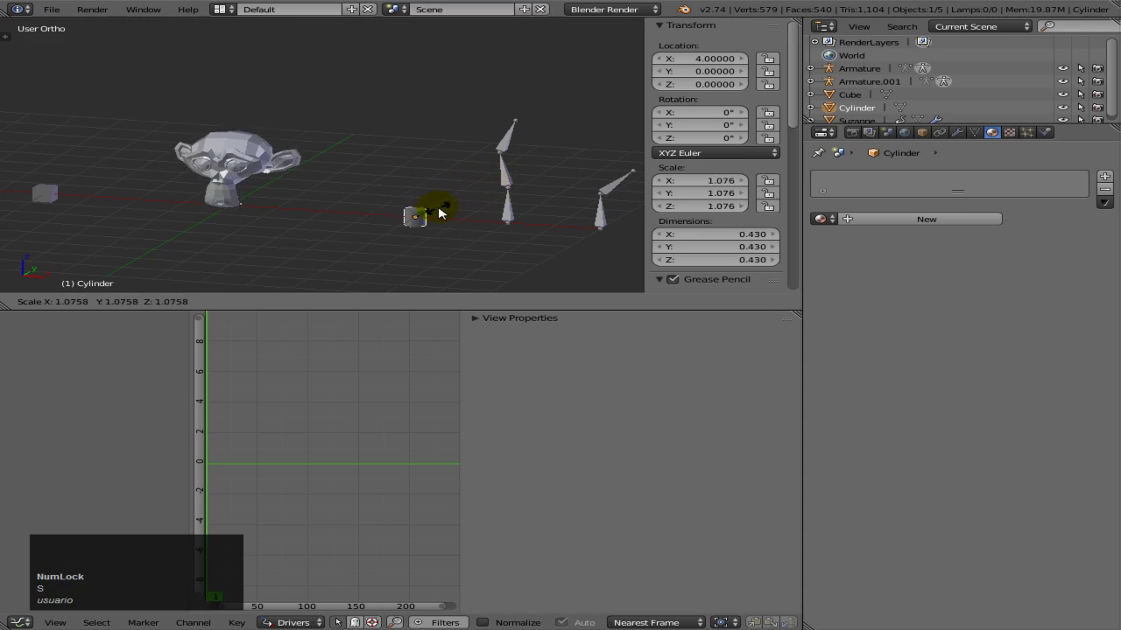
{"action": "right_click", "coordinate": [469, 198]}
{"action": "right_click", "coordinate": [232, 170]}
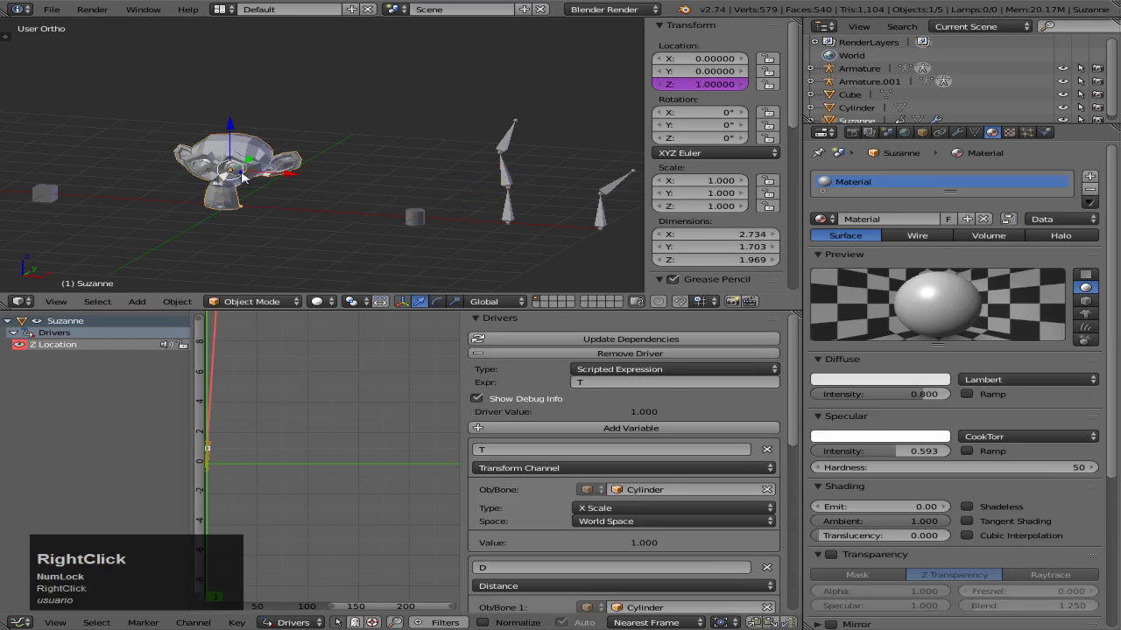
Change the Z Location driver's expression to D, the distance variable.
{"action": "scroll", "coordinate": [560, 437], "scroll_direction": "down", "scroll_amount": 3}
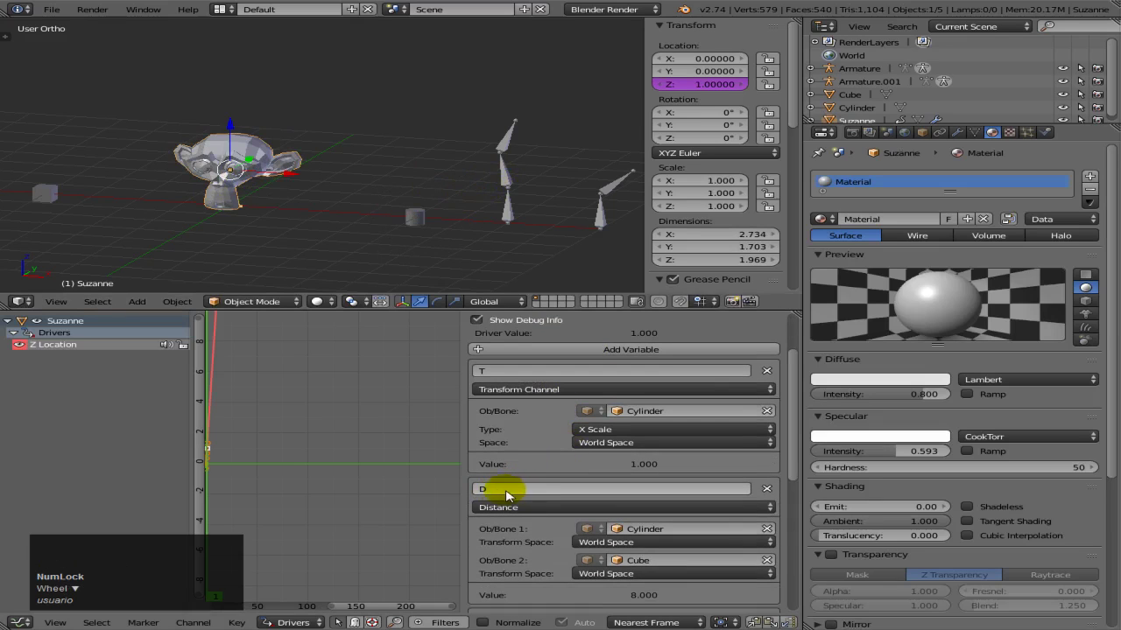
{"action": "scroll", "coordinate": [551, 516], "scroll_direction": "up", "scroll_amount": 3}
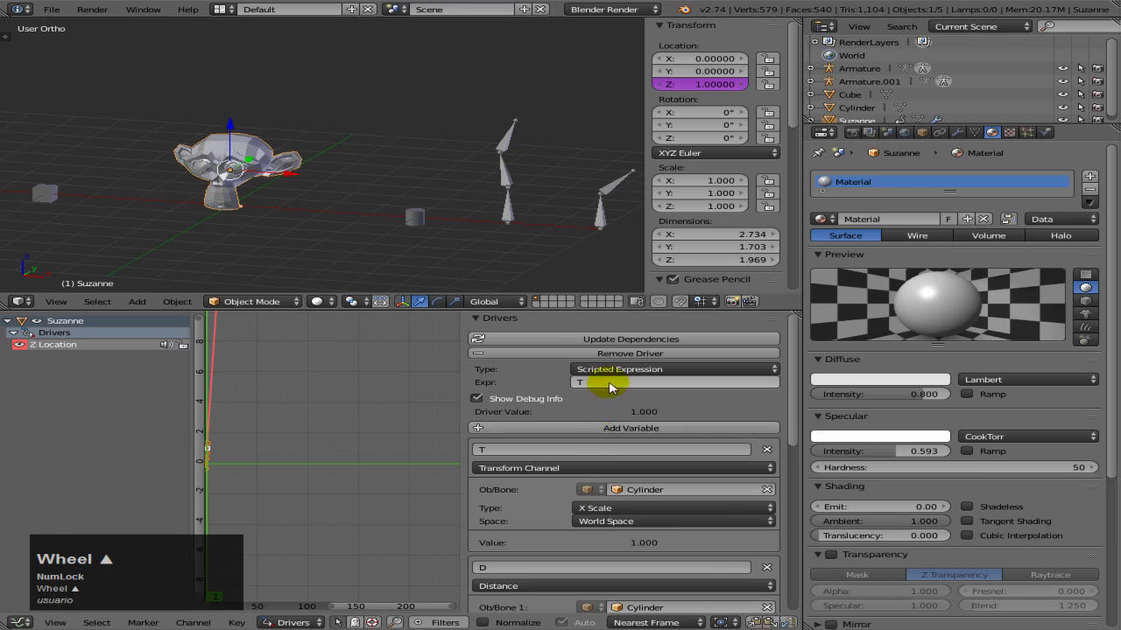
{"action": "left_click", "coordinate": [608, 382]}
{"action": "key", "text": "Return"}
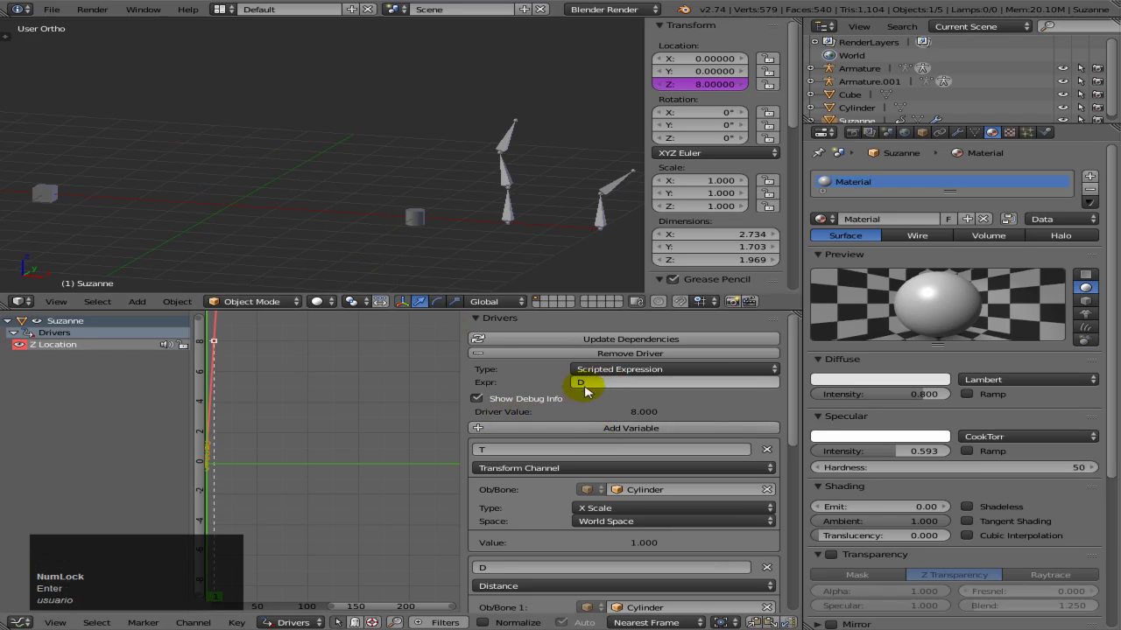
Examine the distance variable and inspect the cube and the raised monkey head it relates to.
{"action": "scroll", "coordinate": [533, 493], "scroll_direction": "down", "scroll_amount": 5}
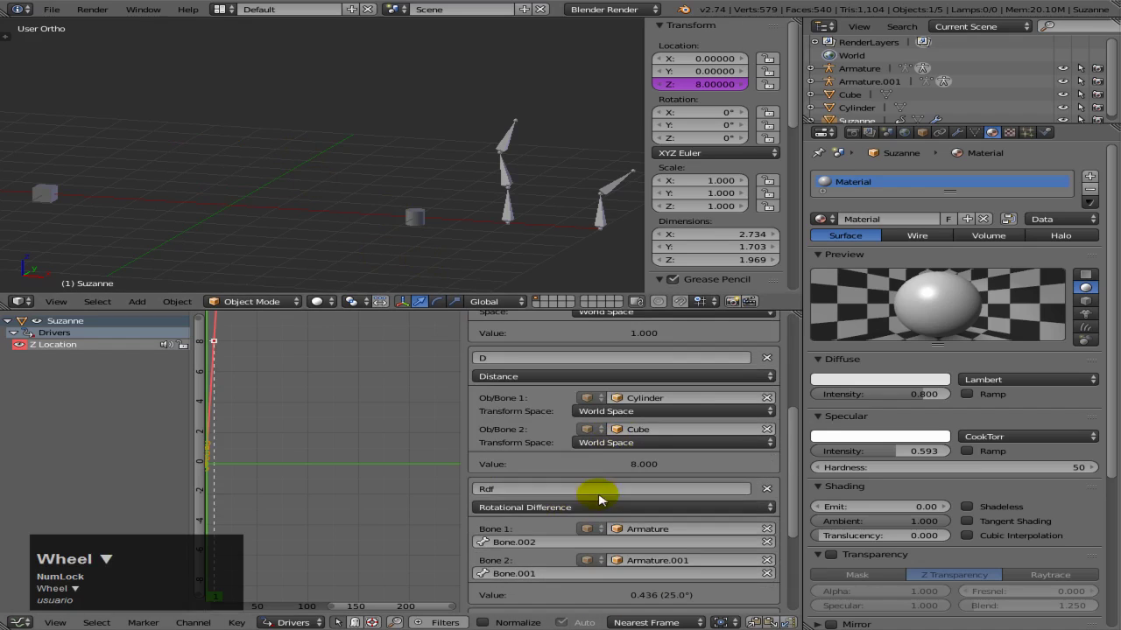
{"action": "scroll", "coordinate": [85, 217], "scroll_direction": "down", "scroll_amount": 2}
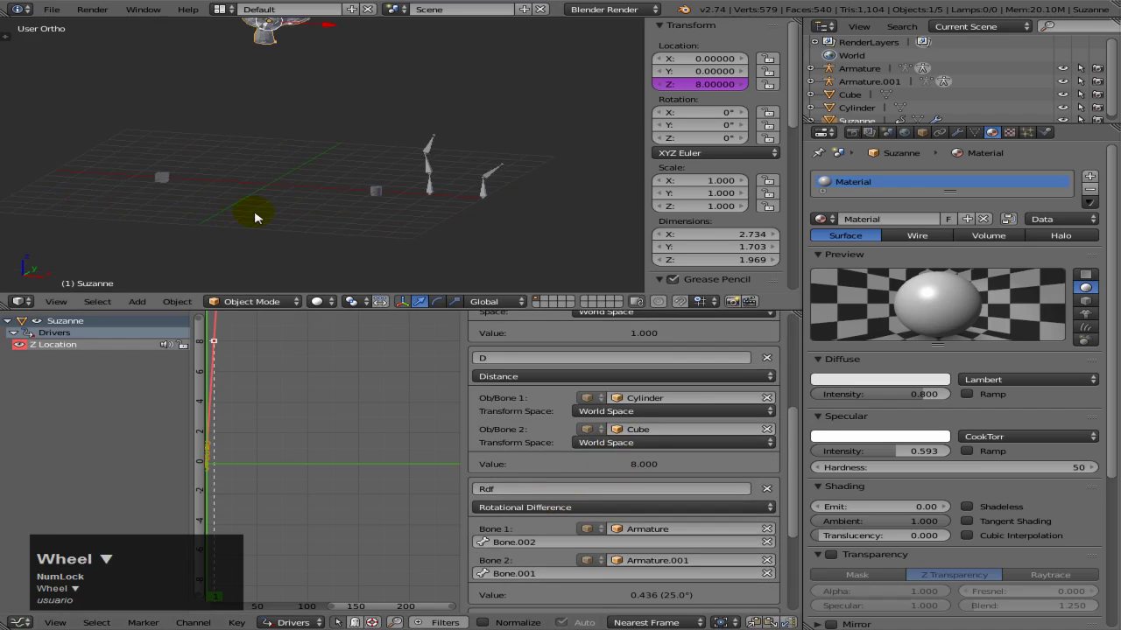
{"action": "middle_click_drag", "start_coordinate": [254, 217], "coordinate": [408, 242]}
{"action": "right_click", "coordinate": [405, 234]}
{"action": "right_click", "coordinate": [188, 213]}
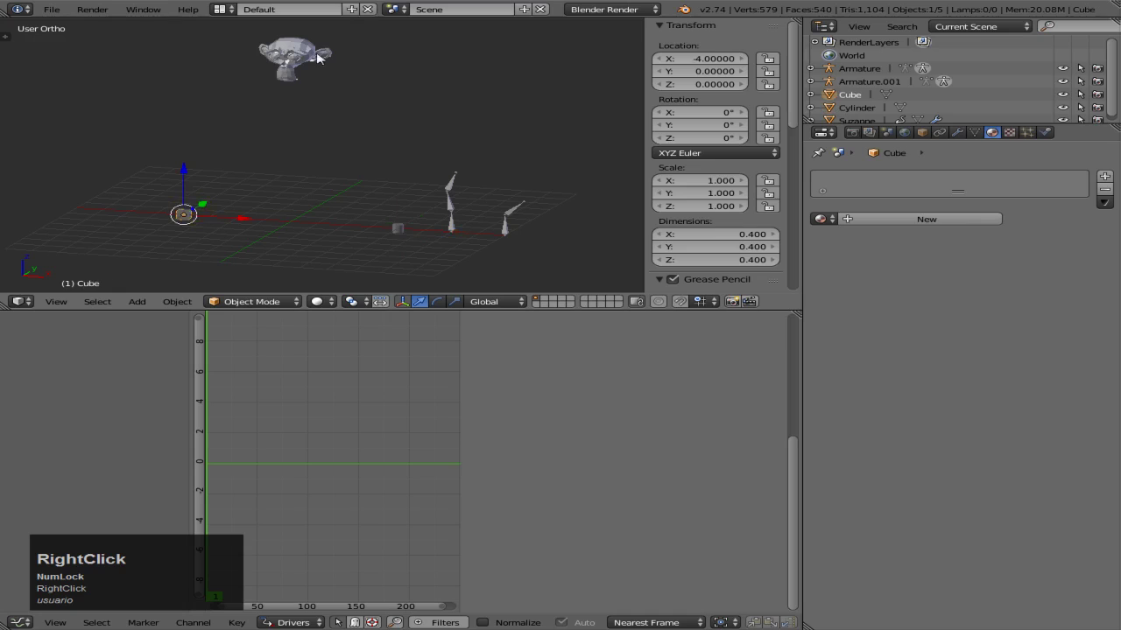
{"action": "right_click", "coordinate": [302, 50]}
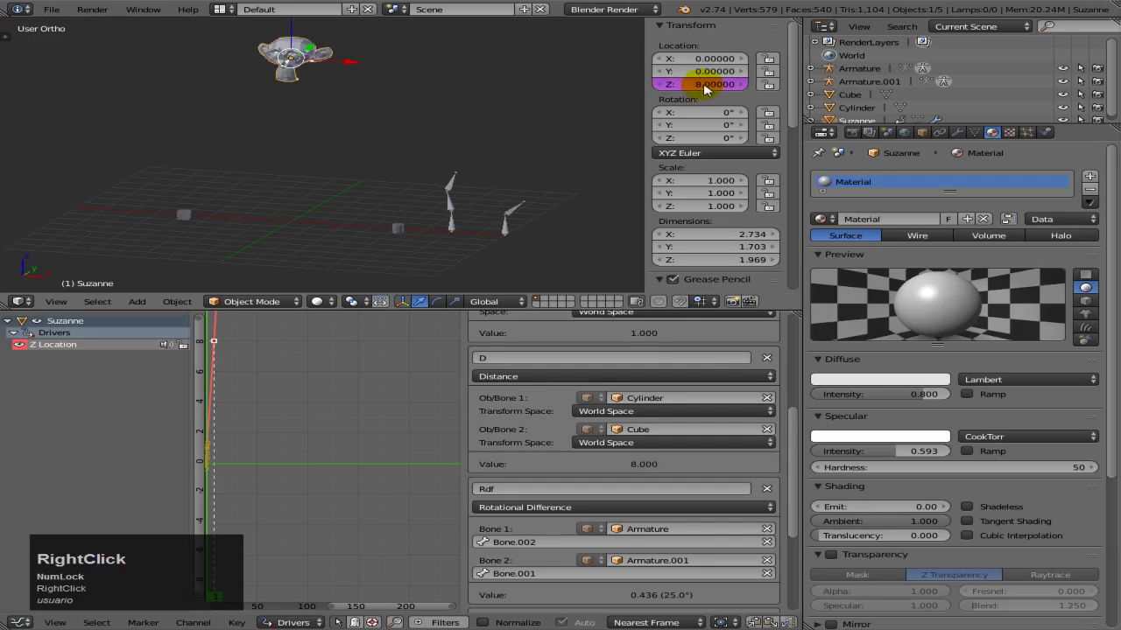
Try moving the cylinder along X toward the cube to test the distance driver, cancel, and reselect the monkey head.
{"action": "right_click", "coordinate": [397, 232]}
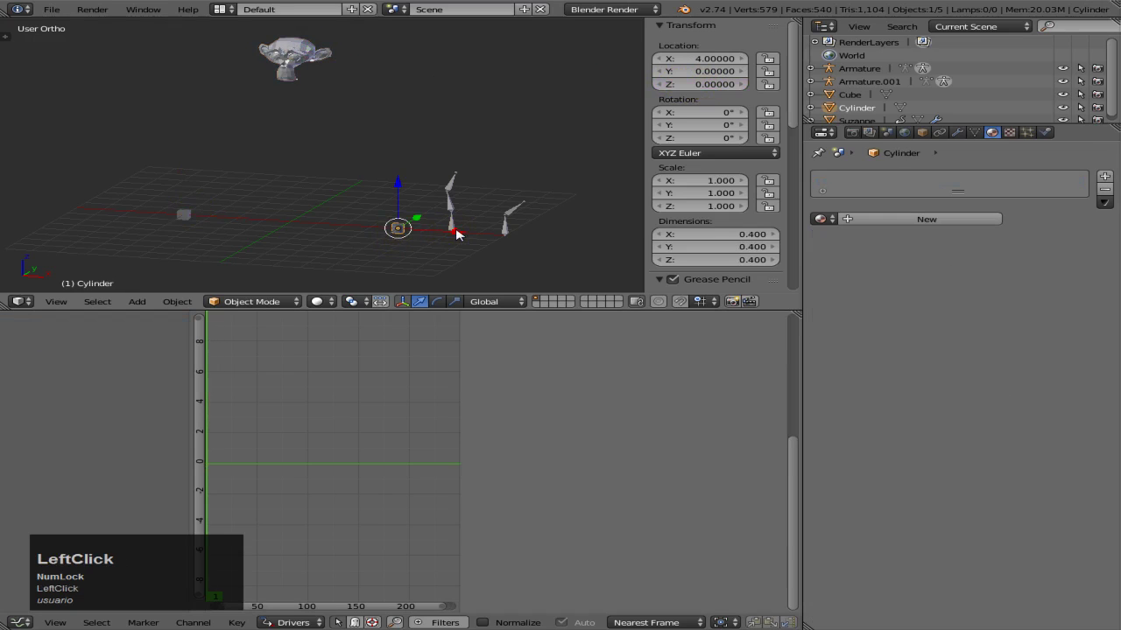
{"action": "left_click_drag", "start_coordinate": [456, 234], "coordinate": [261, 236]}
{"action": "right_click", "coordinate": [262, 235]}
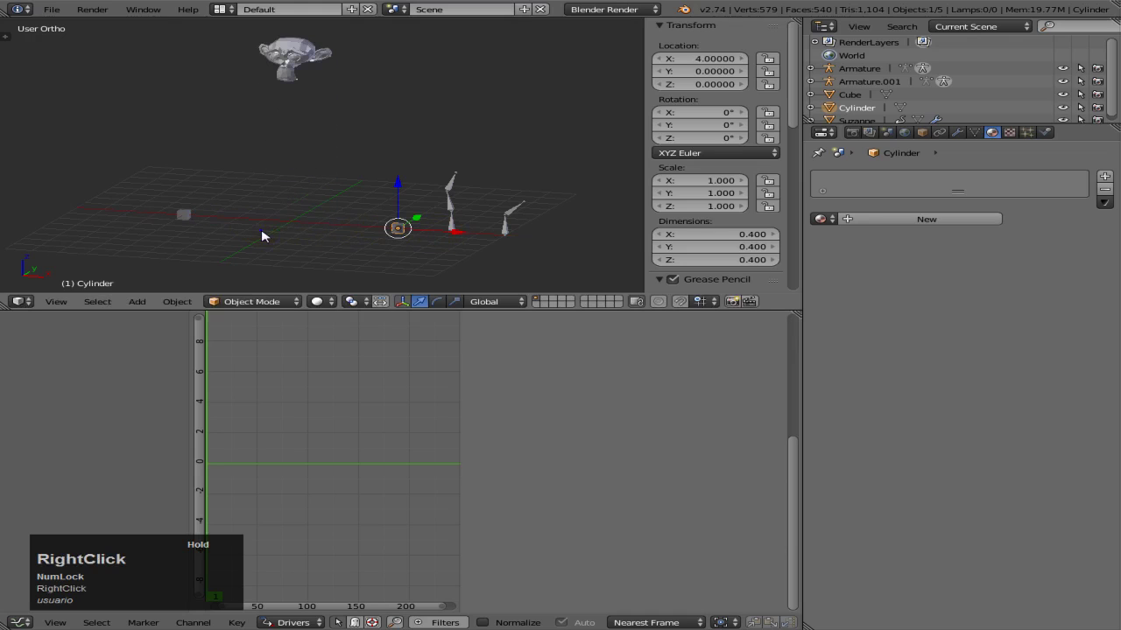
{"action": "right_click", "coordinate": [299, 97]}
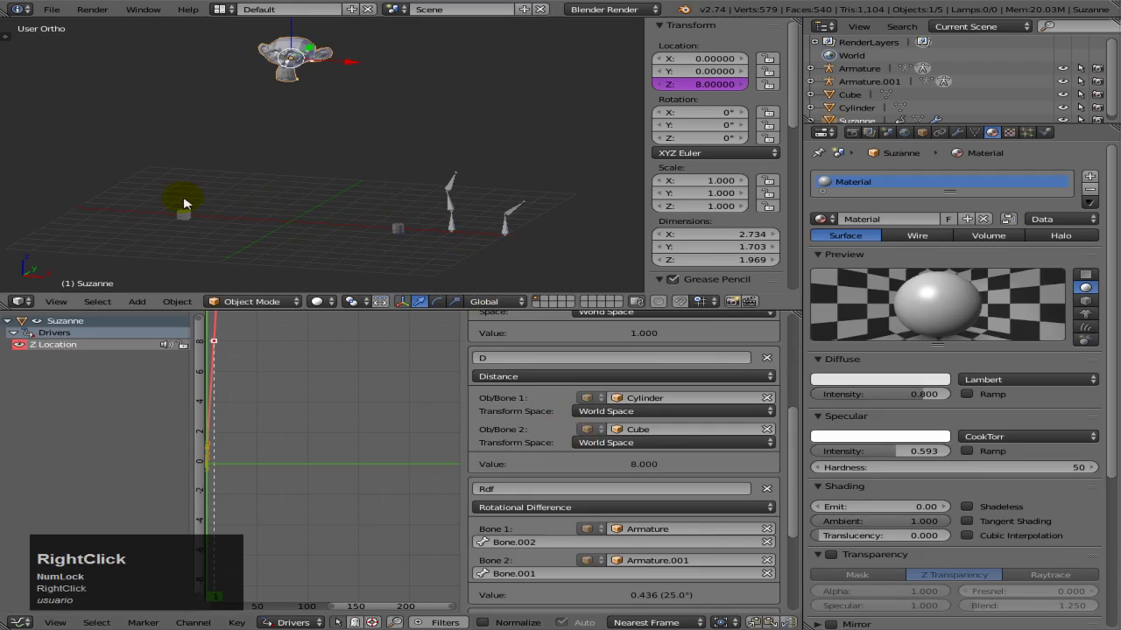
Copy the rotational difference variable's name, Rdf, and paste it as the Z Location driver's expression.
{"action": "scroll", "coordinate": [517, 468], "scroll_direction": "up", "scroll_amount": 8}
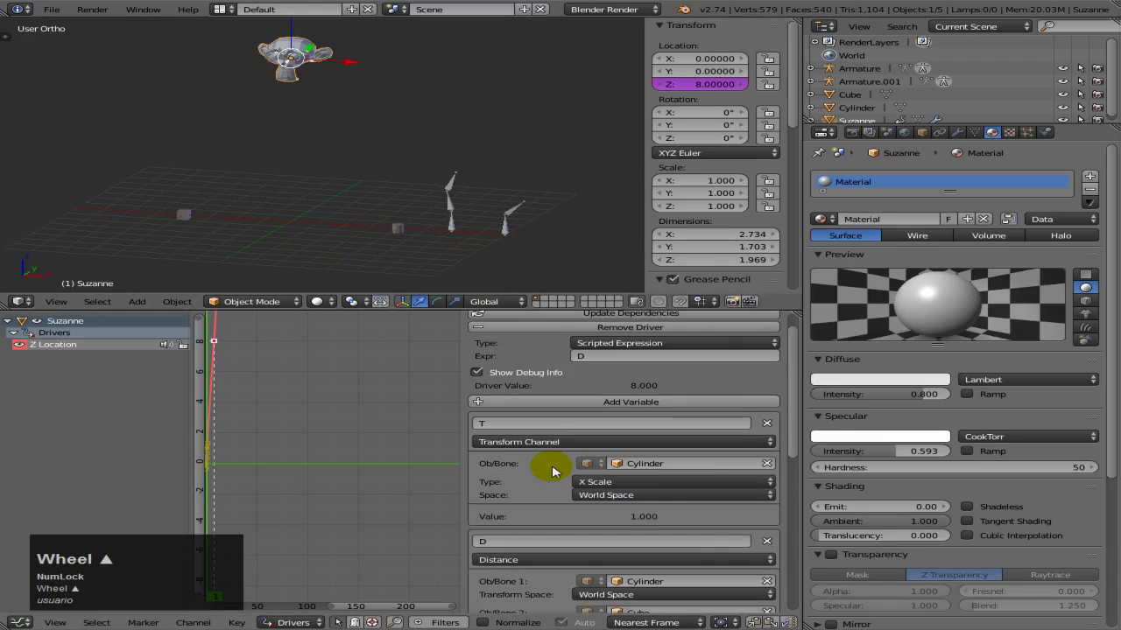
{"action": "scroll", "coordinate": [582, 429], "scroll_direction": "down", "scroll_amount": 8}
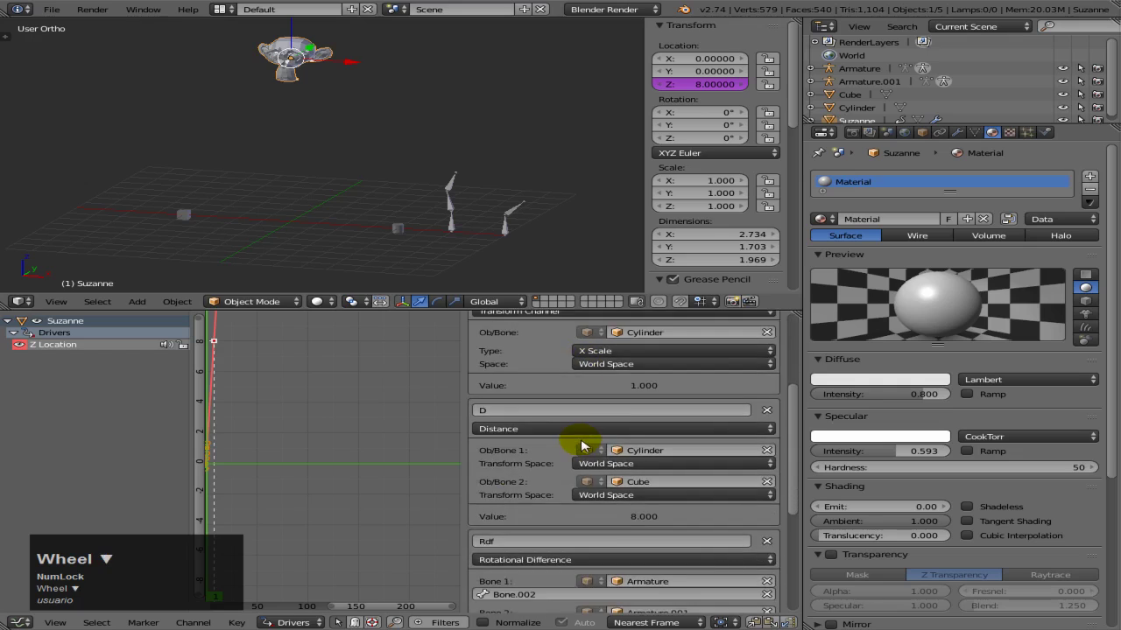
{"action": "left_click", "coordinate": [521, 436]}
{"action": "key", "text": "ctrl+c"}
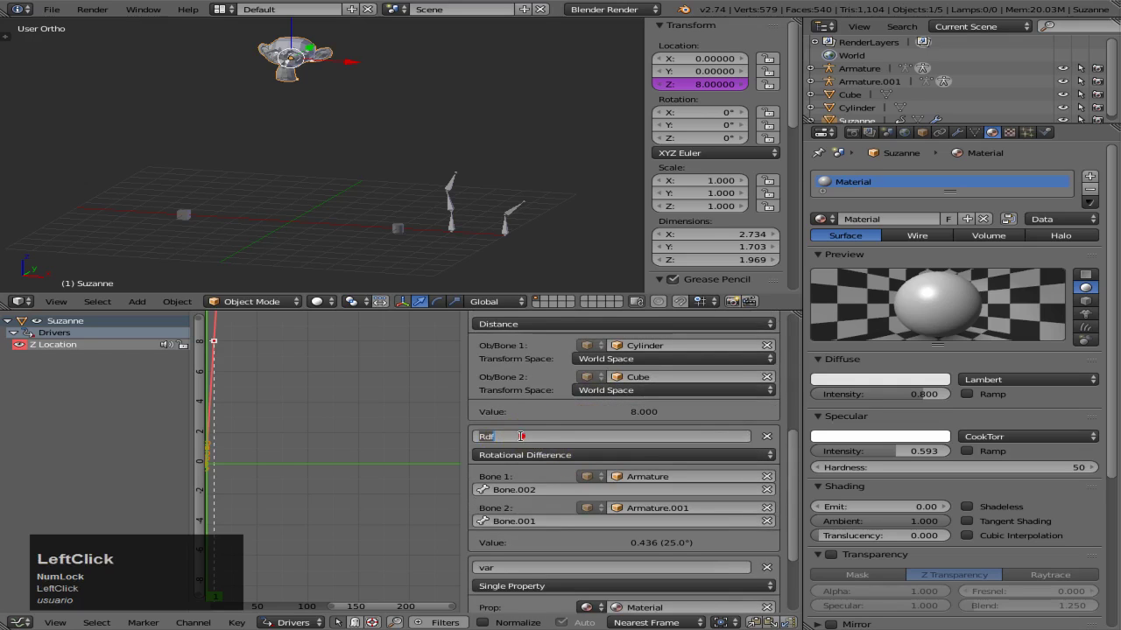
{"action": "left_click", "coordinate": [548, 426]}
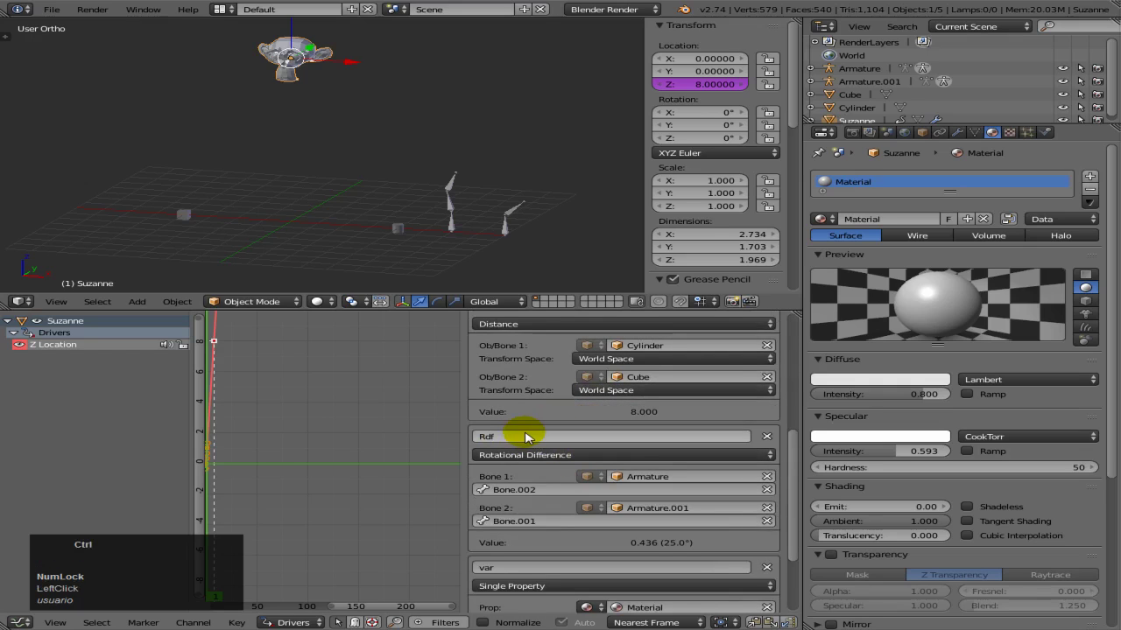
{"action": "scroll", "coordinate": [605, 407], "scroll_direction": "up", "scroll_amount": 10}
{"action": "key", "text": "ctrl+v"}
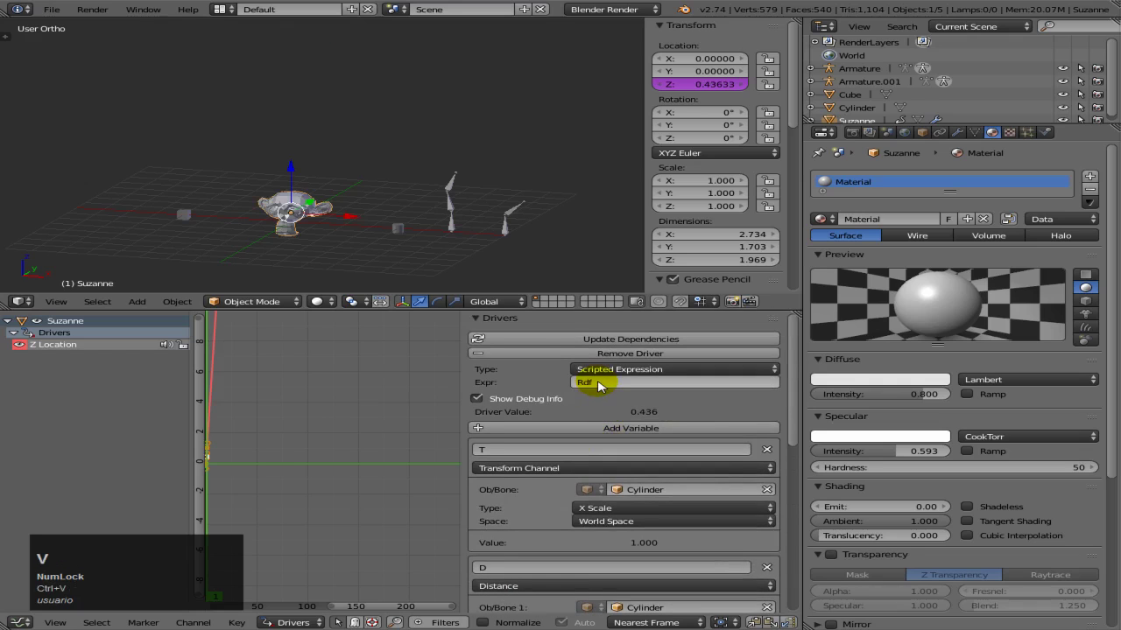
Try rotating Bone.002 of Armature in front view to test the Rdf driver, then cancel the rotation.
{"action": "right_click", "coordinate": [466, 185]}
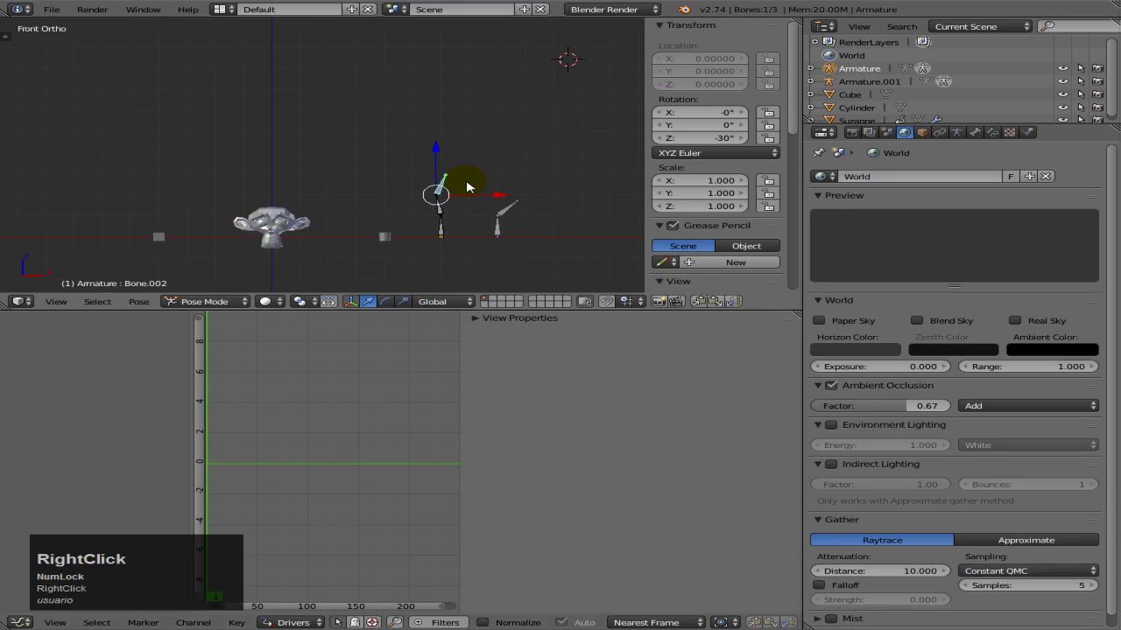
{"action": "key", "text": "KP_1"}
{"action": "scroll", "coordinate": [449, 226], "scroll_direction": "up", "scroll_amount": 4}
{"action": "middle_click_drag", "start_coordinate": [404, 181], "coordinate": [481, 175], "text": "ctrl"}
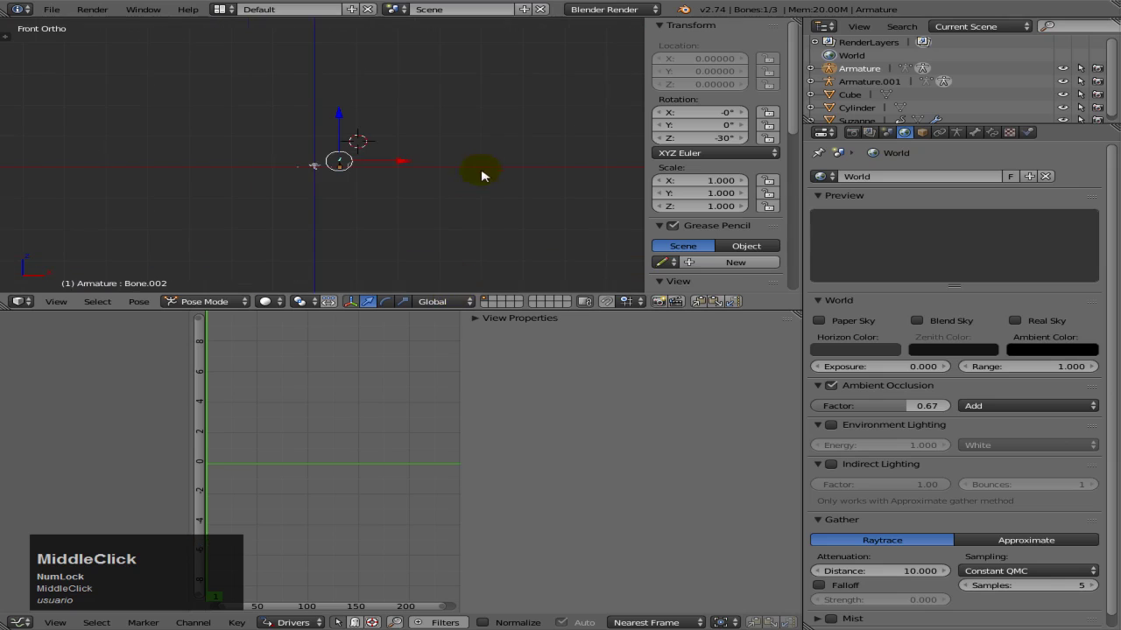
{"action": "scroll", "coordinate": [436, 175], "scroll_direction": "up", "scroll_amount": 5}
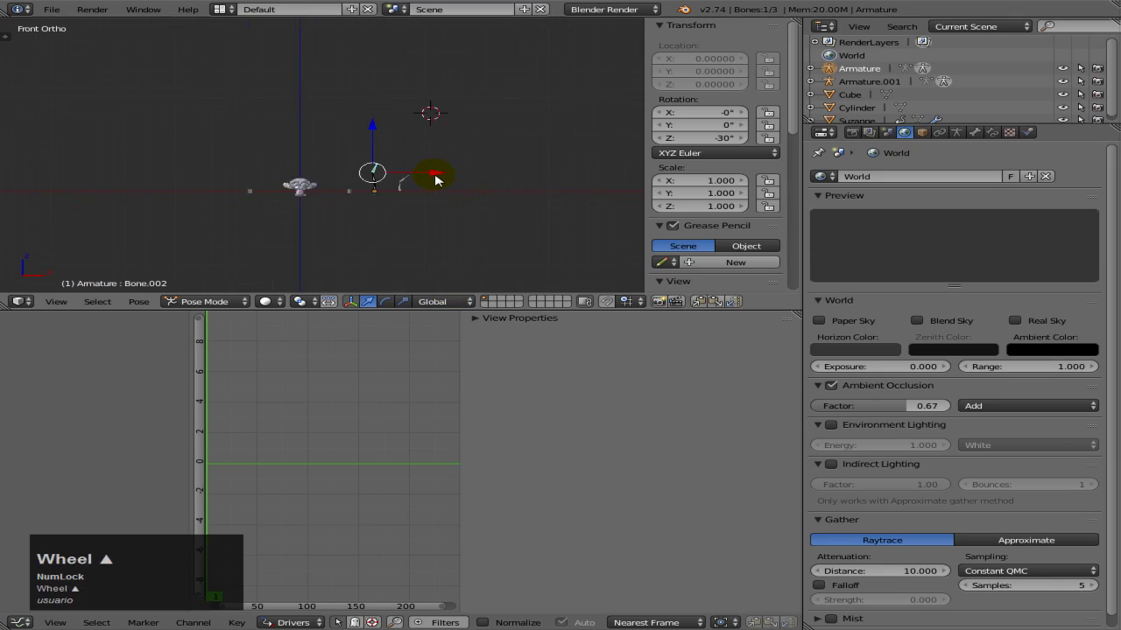
{"action": "middle_click_drag", "start_coordinate": [460, 206], "coordinate": [366, 169], "text": "shift"}
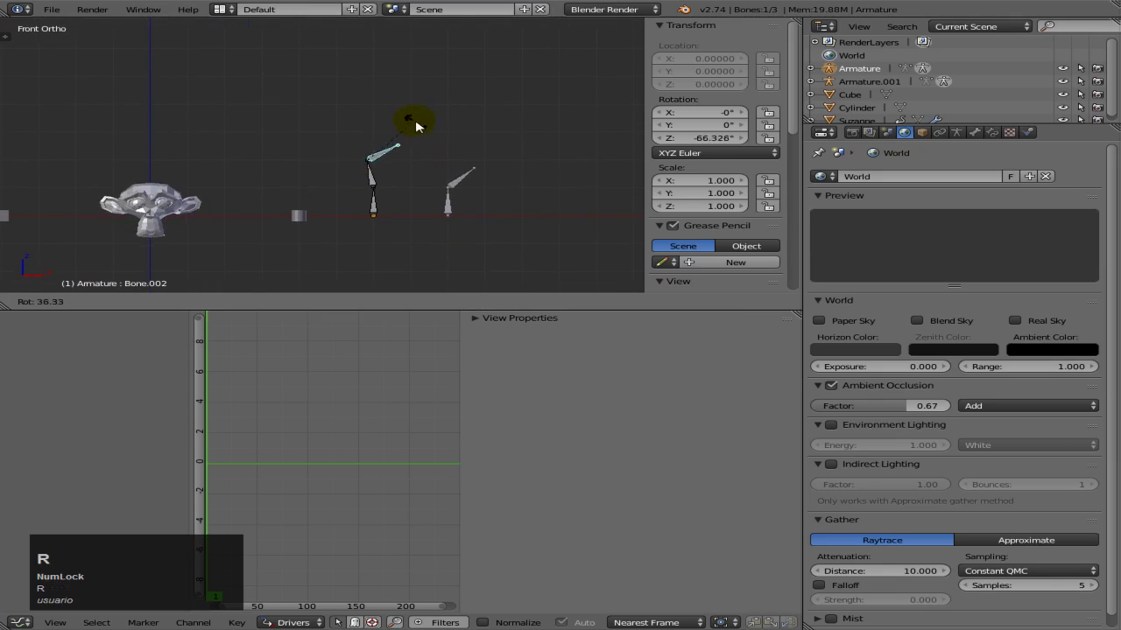
{"action": "right_click", "coordinate": [395, 115]}
Try rotating Bone.001 of Armature.001 to test the Rdf driver, then cancel the rotation.
{"action": "right_click", "coordinate": [461, 181]}
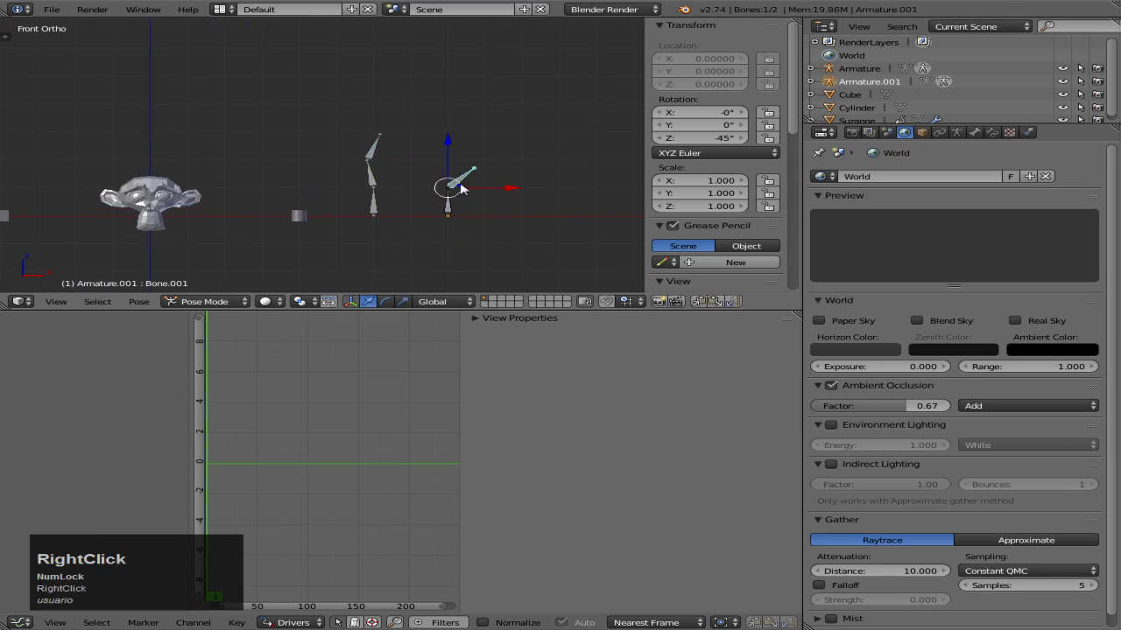
{"action": "key", "text": "r"}
{"action": "right_click", "coordinate": [487, 174]}
Try rotating Armature's Bone.002 and its parent Bone.001 in turn, cancelling each rotation.
{"action": "right_click", "coordinate": [376, 141]}
{"action": "key", "text": "r"}
{"action": "right_click", "coordinate": [399, 147]}
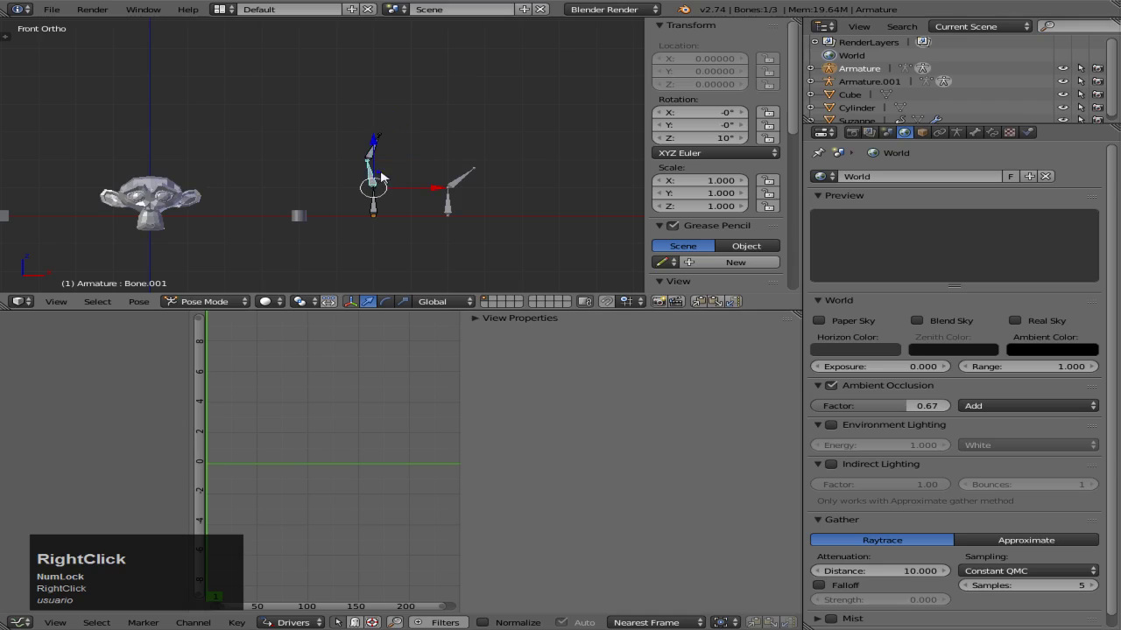
{"action": "key", "text": "r"}
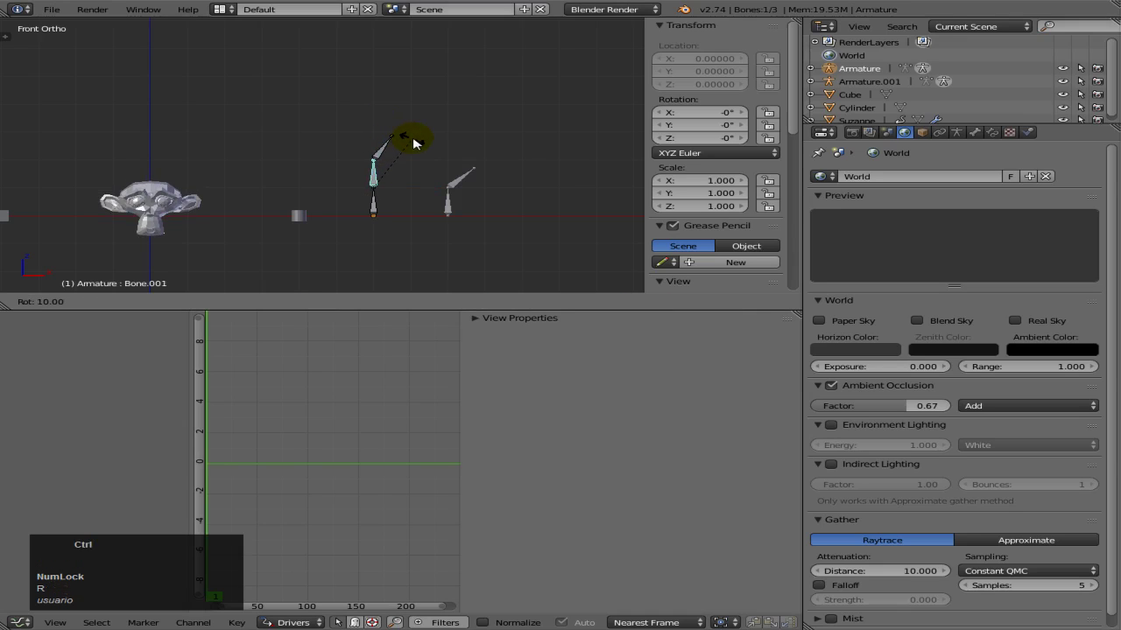
{"action": "right_click", "coordinate": [412, 143]}
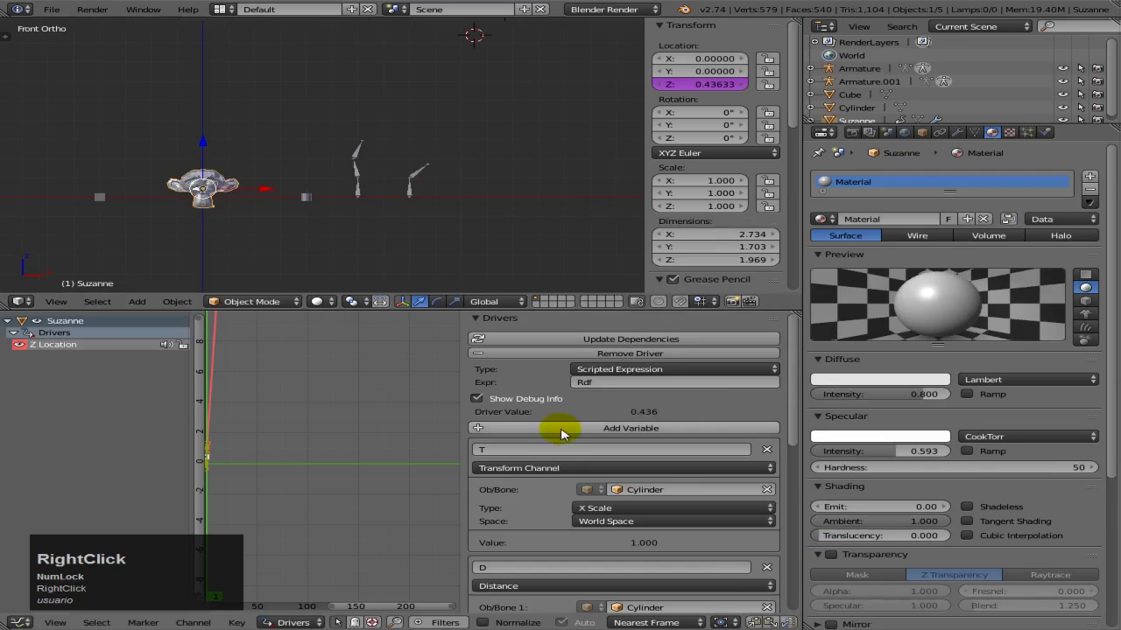
Rename the Single Property driver variable that reads the material's specular intensity to P.
{"action": "scroll", "coordinate": [568, 431], "scroll_direction": "down", "scroll_amount": 8}
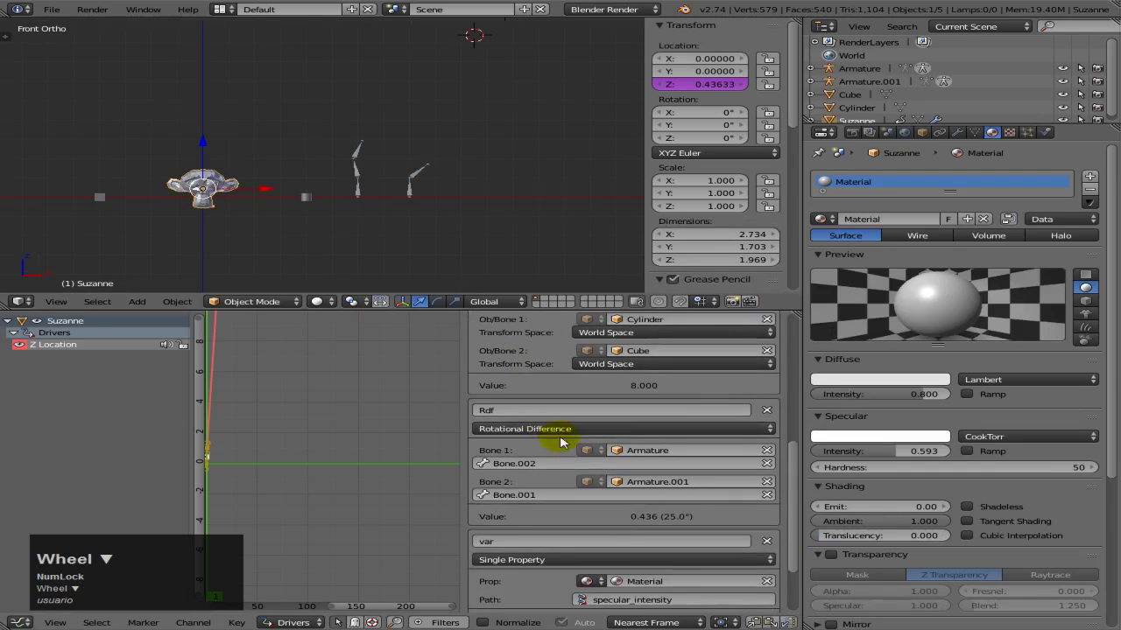
{"action": "scroll", "coordinate": [561, 442], "scroll_direction": "down", "scroll_amount": 4}
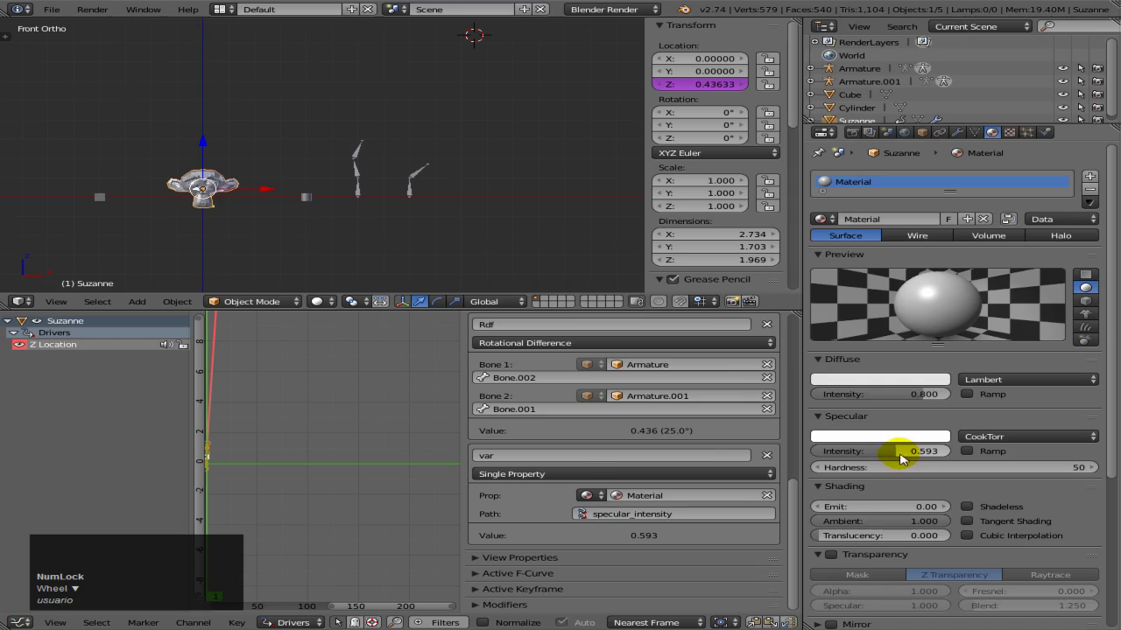
{"action": "scroll", "coordinate": [561, 451], "scroll_direction": "up", "scroll_amount": 10}
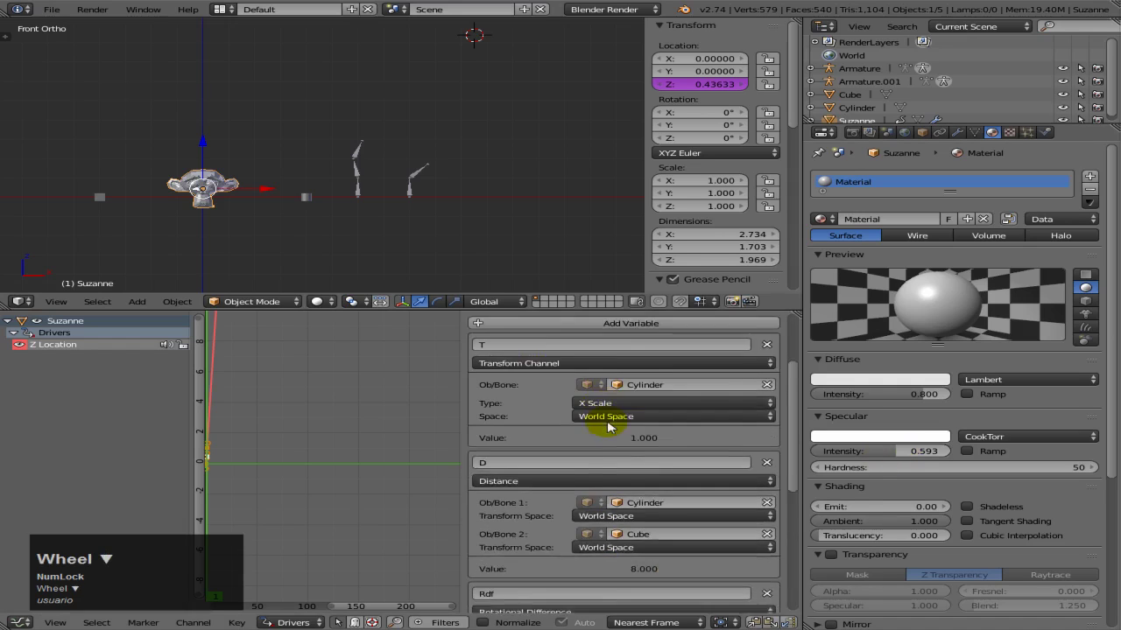
{"action": "scroll", "coordinate": [608, 426], "scroll_direction": "down", "scroll_amount": 8}
{"action": "left_click", "coordinate": [538, 456]}
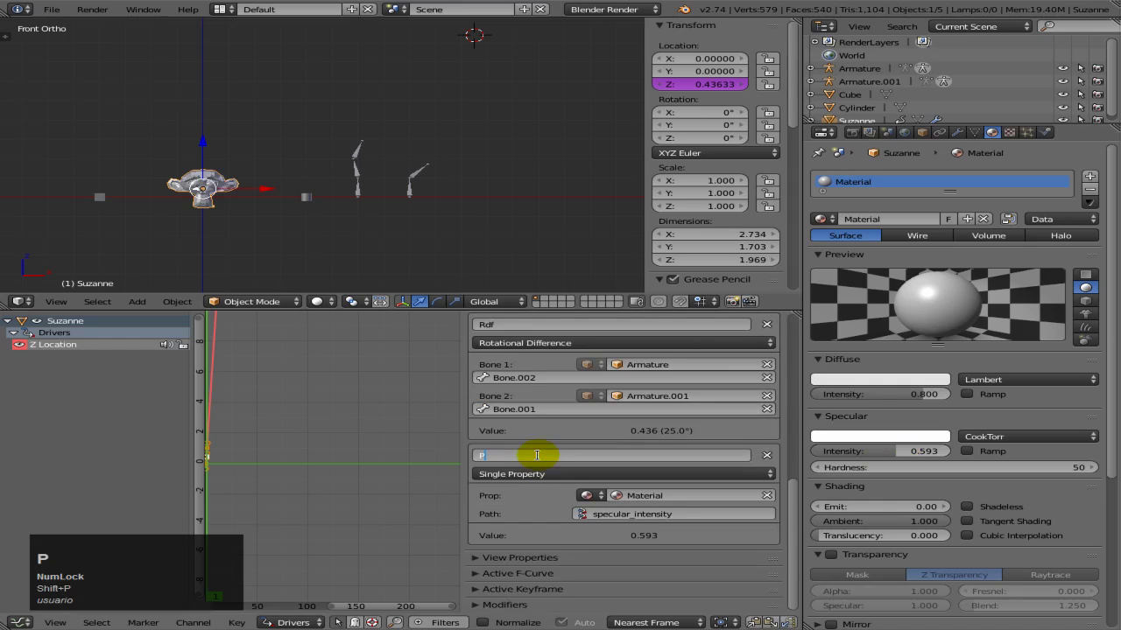
{"action": "type", "text": "P"}
{"action": "key", "text": "Return"}
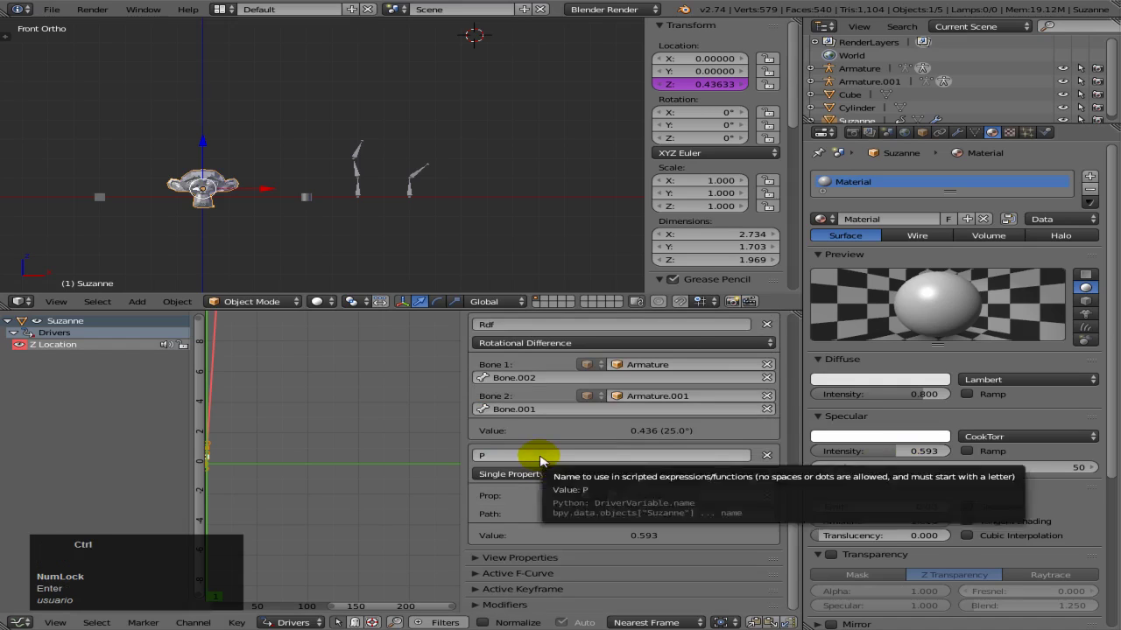
Copy the variable name P and paste it as the Z Location driver's expression.
{"action": "key", "text": "ctrl+c"}
{"action": "scroll", "coordinate": [646, 456], "scroll_direction": "up", "scroll_amount": 10}
{"action": "key", "text": "ctrl+v"}
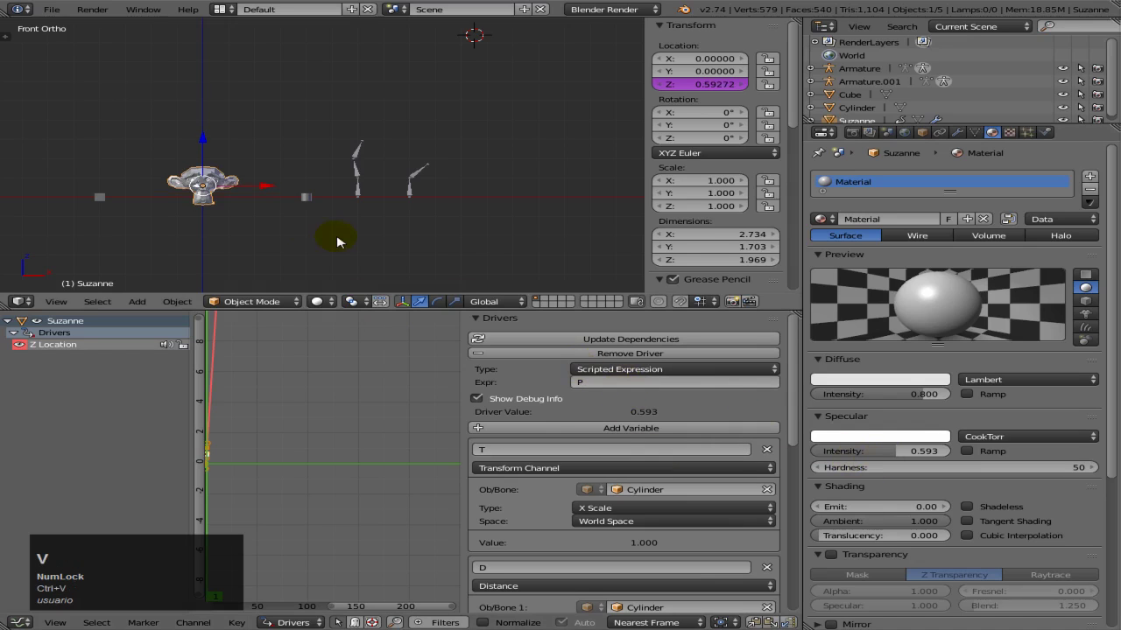
Adjust the monkey material's specular intensity to 0.659 and update the driver's dependencies.
{"action": "scroll", "coordinate": [298, 228], "scroll_direction": "up", "scroll_amount": 3}
{"action": "middle_click_drag", "start_coordinate": [288, 225], "coordinate": [438, 197], "text": "shift"}
{"action": "scroll", "coordinate": [382, 183], "scroll_direction": "up", "scroll_amount": 2}
{"action": "left_click_drag", "start_coordinate": [893, 452], "coordinate": [907, 452]}
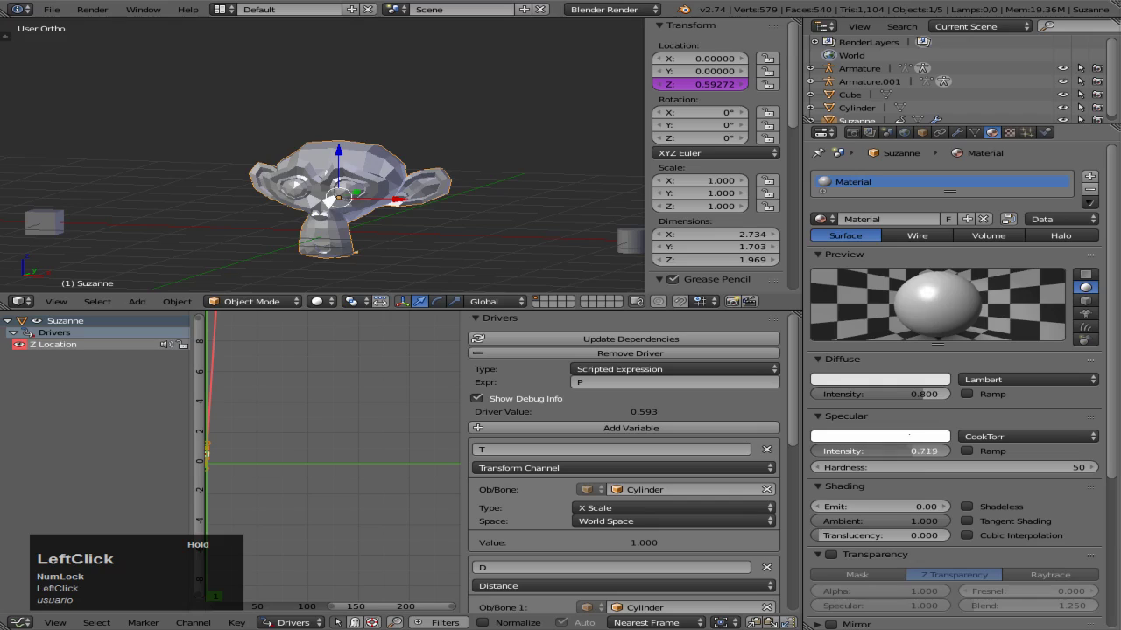
{"action": "left_click_drag", "start_coordinate": [907, 451], "coordinate": [910, 451]}
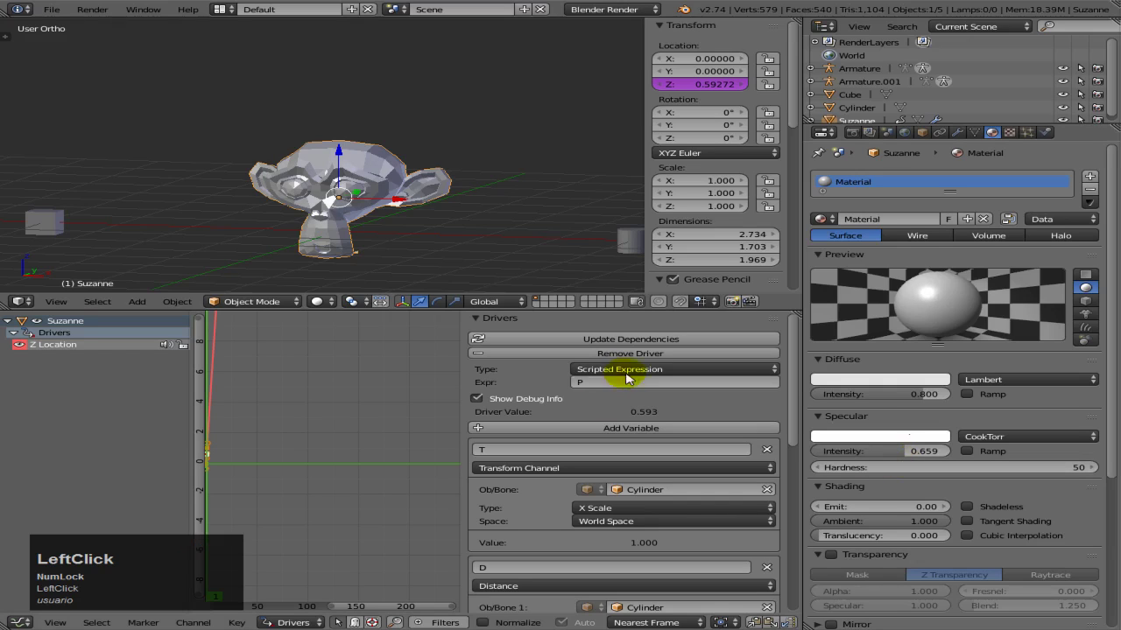
{"action": "left_click", "coordinate": [626, 340]}
Set the material's specular intensity to 1 and refresh the driver's dependencies.
{"action": "left_click", "coordinate": [872, 451]}
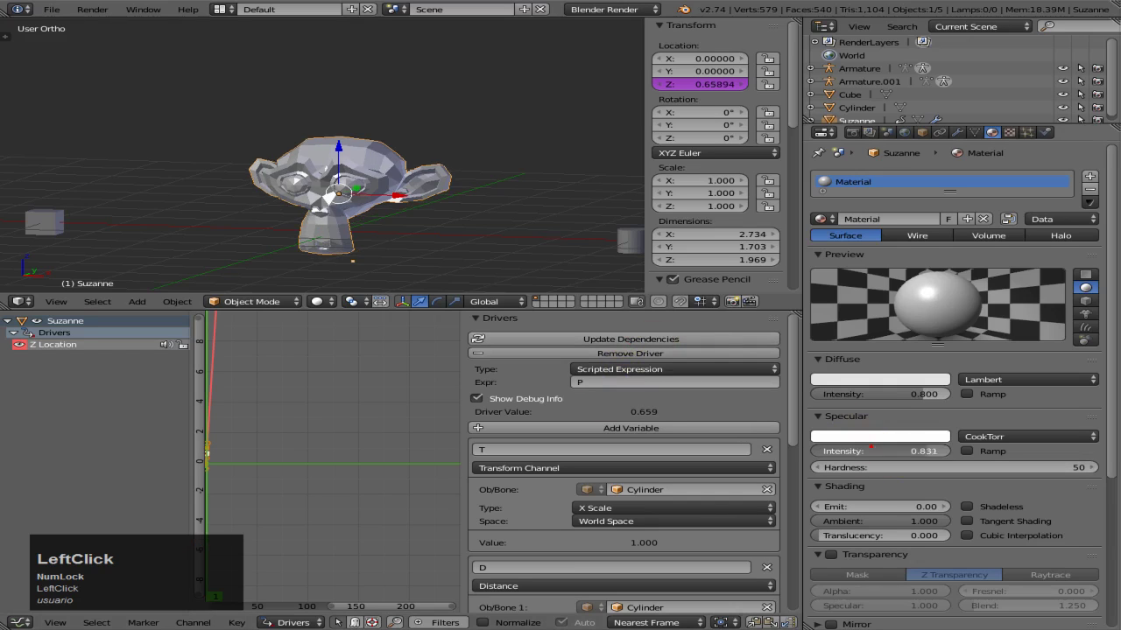
{"action": "type", "text": "1"}
{"action": "key", "text": "Return"}
{"action": "left_click", "coordinate": [660, 341]}
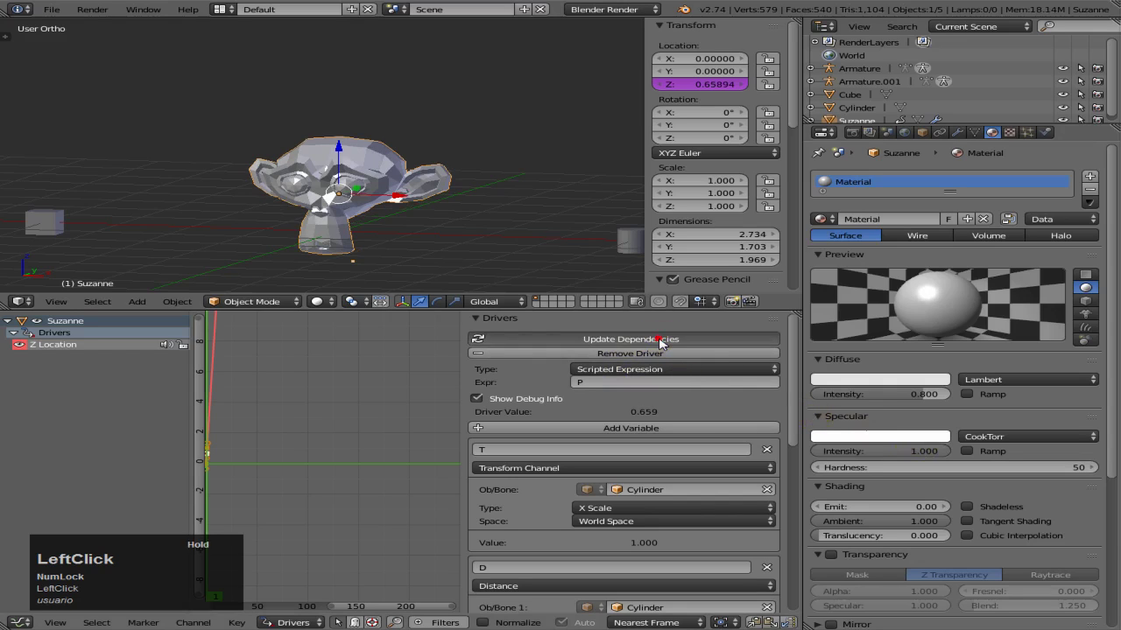
Lower the specular intensity to 0.219, update the driver's dependencies and check the value of variable P.
{"action": "left_click_drag", "start_coordinate": [913, 452], "coordinate": [871, 452]}
{"action": "left_click", "coordinate": [638, 342]}
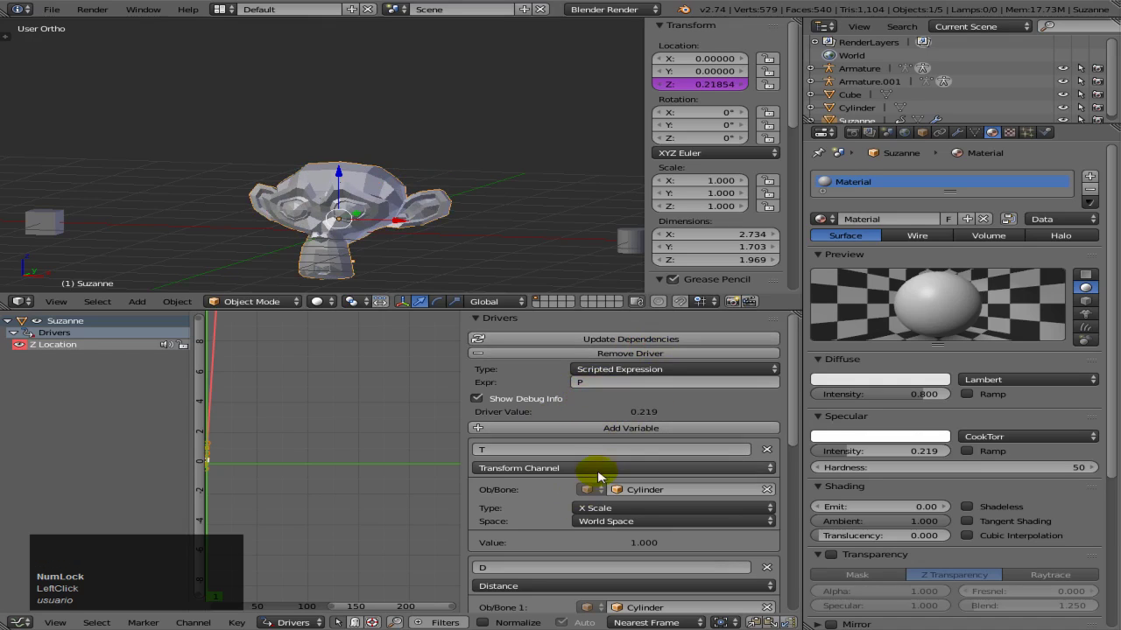
{"action": "scroll", "coordinate": [593, 477], "scroll_direction": "down", "scroll_amount": 10}
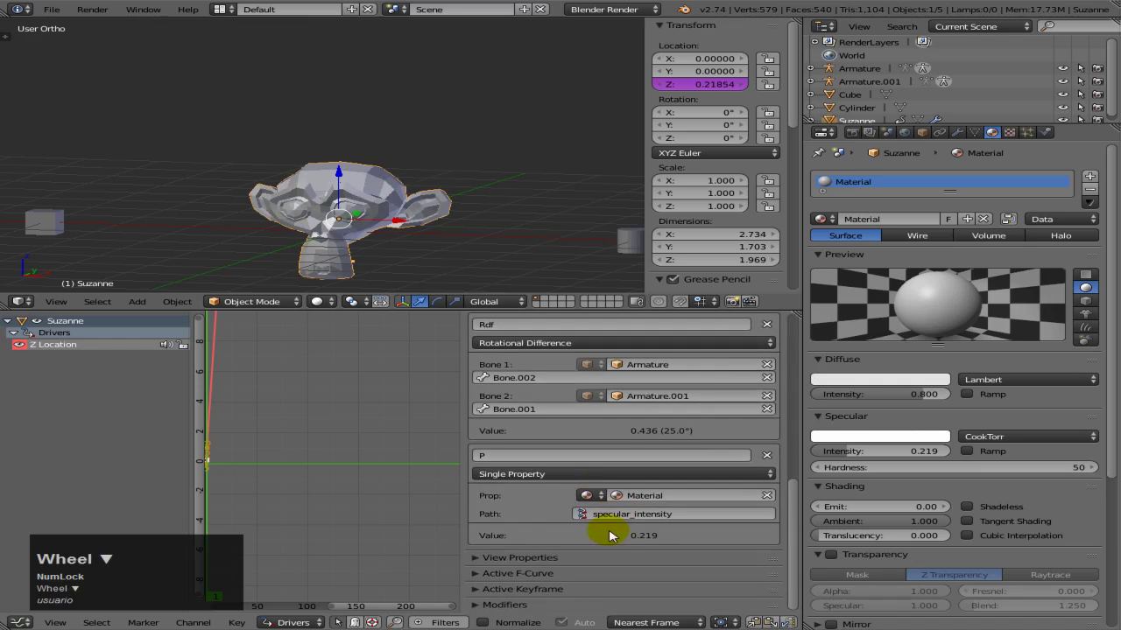
{"action": "scroll", "coordinate": [604, 529], "scroll_direction": "up", "scroll_amount": 10}
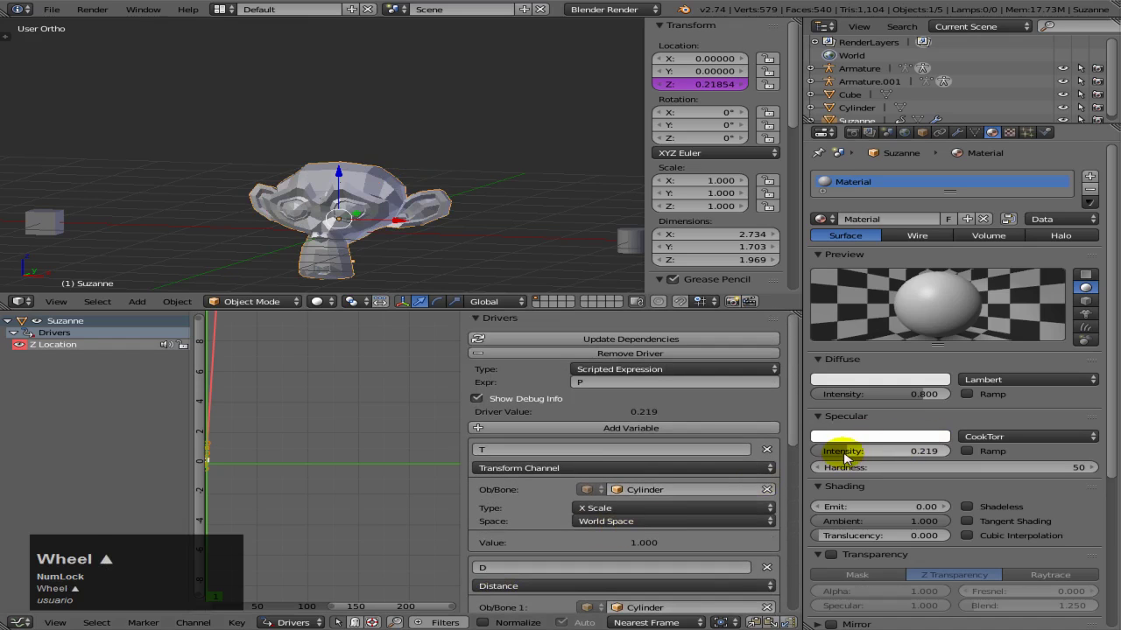
Raise the specular intensity back to its maximum of 1.000 and update the driver's dependencies.
{"action": "left_click", "coordinate": [844, 454]}
{"action": "left_click_drag", "start_coordinate": [844, 453], "coordinate": [967, 457]}
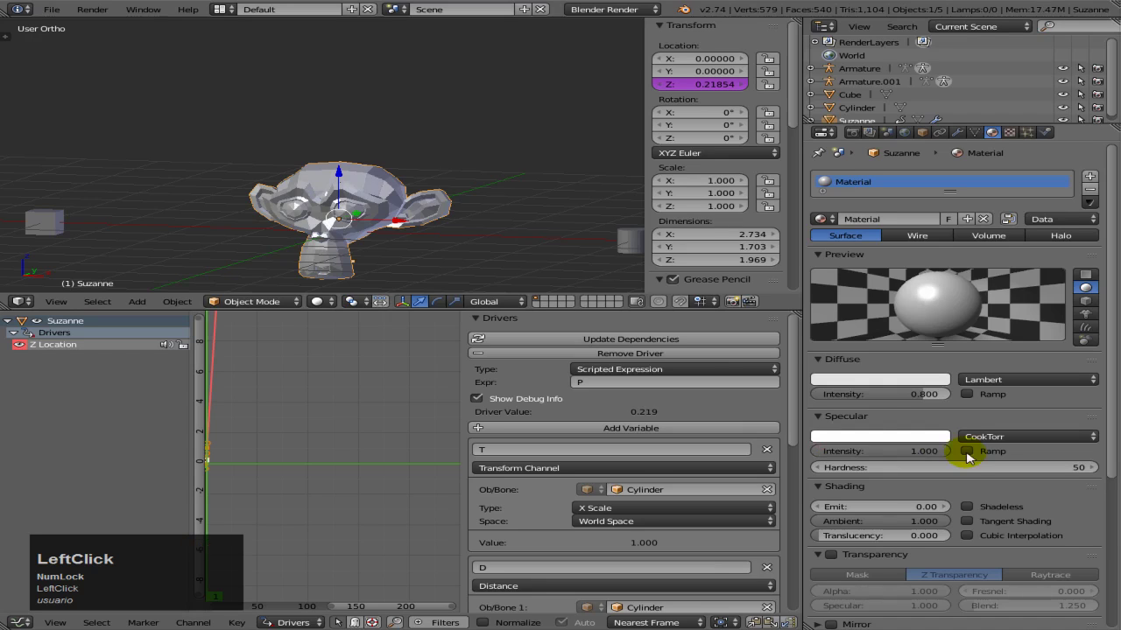
{"action": "left_click", "coordinate": [631, 337]}
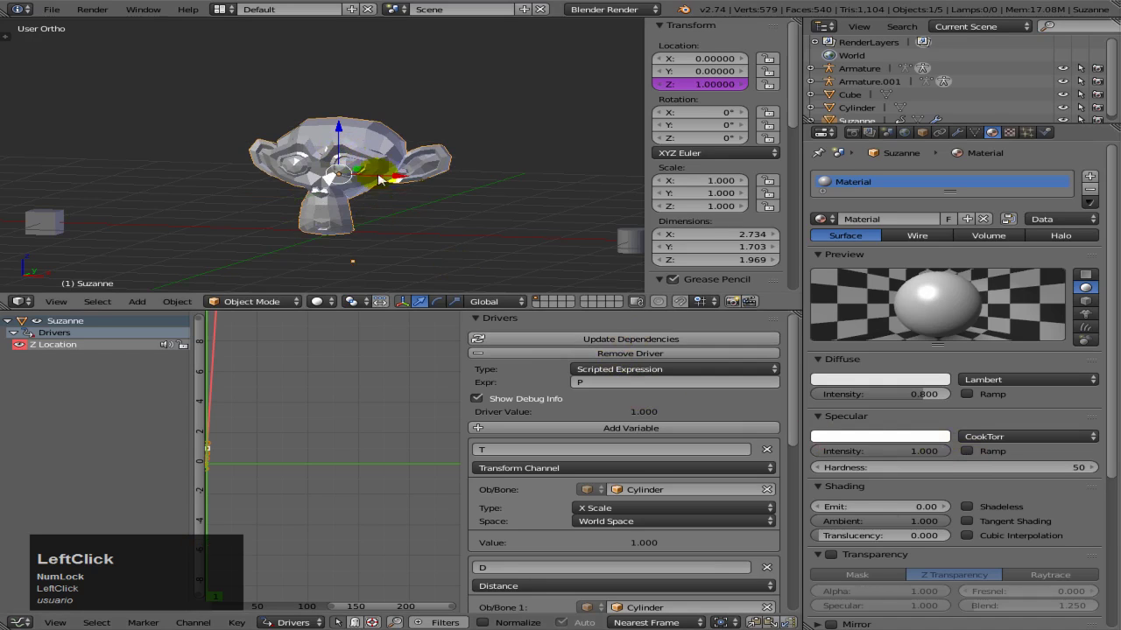
Change the Z Location driver's expression to P*5.
{"action": "left_click", "coordinate": [630, 383]}
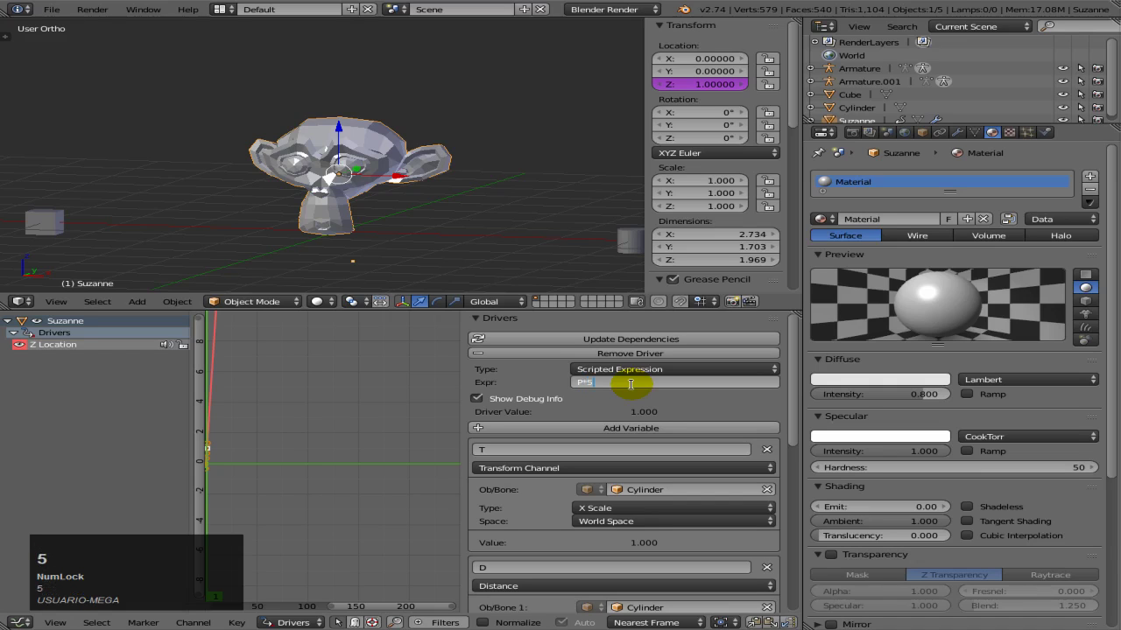
{"action": "type", "text": "*5"}
{"action": "key", "text": "Return"}
Vary the specular intensity to test the P*5 expression, updating the dependencies and ending at 1.000.
{"action": "scroll", "coordinate": [438, 112], "scroll_direction": "down", "scroll_amount": 4}
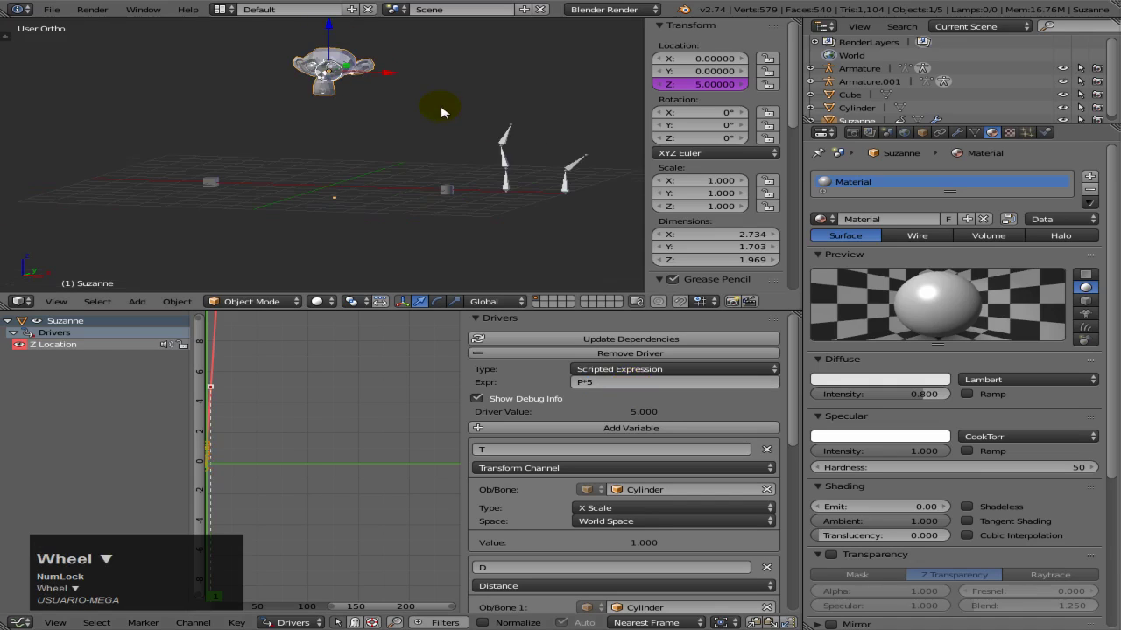
{"action": "left_click_drag", "start_coordinate": [909, 457], "coordinate": [949, 451]}
{"action": "left_click", "coordinate": [596, 339]}
{"action": "left_click", "coordinate": [716, 340]}
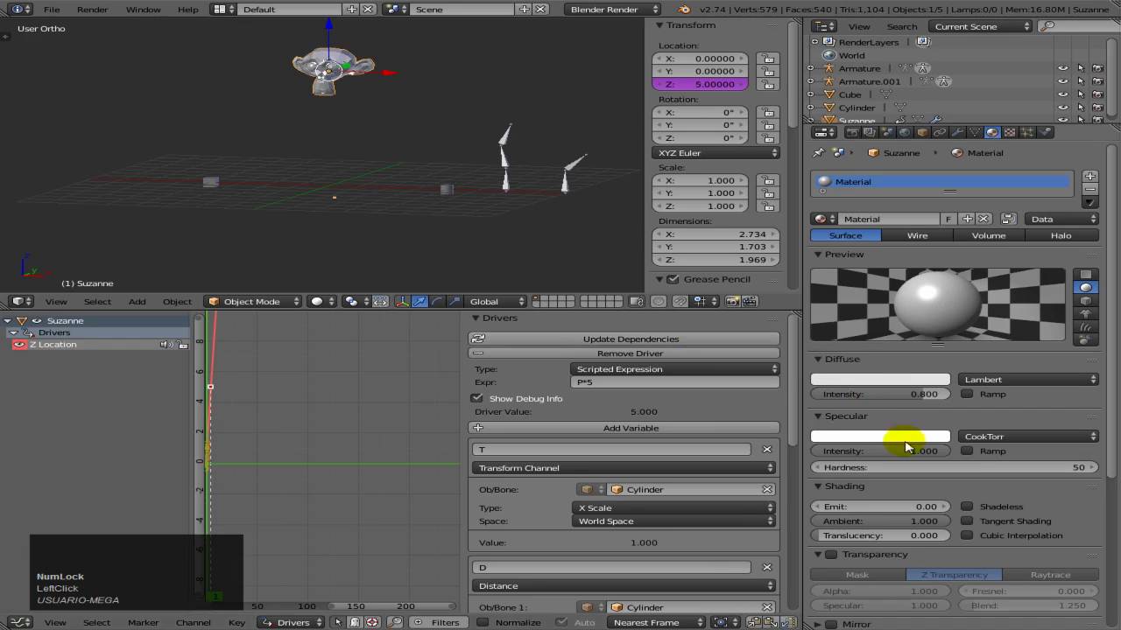
Copy the rotational difference variable's name, Rdf, and paste it over the driver's P*5 expression.
{"action": "scroll", "coordinate": [593, 368], "scroll_direction": "down", "scroll_amount": 8}
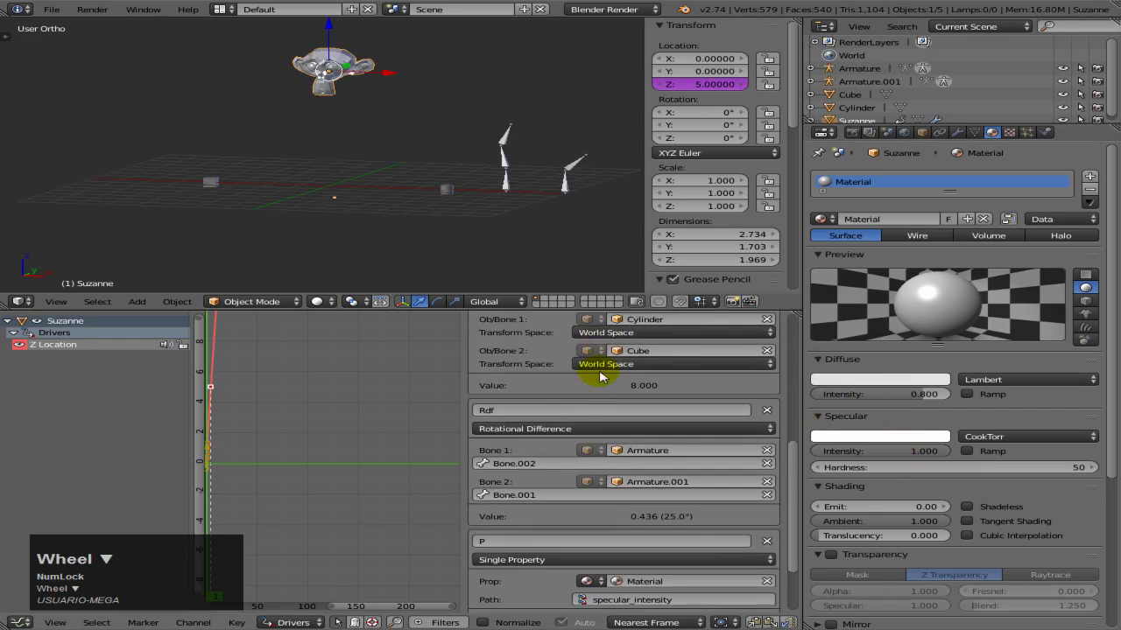
{"action": "key", "text": "ctrl+c"}
{"action": "scroll", "coordinate": [577, 394], "scroll_direction": "up", "scroll_amount": 8}
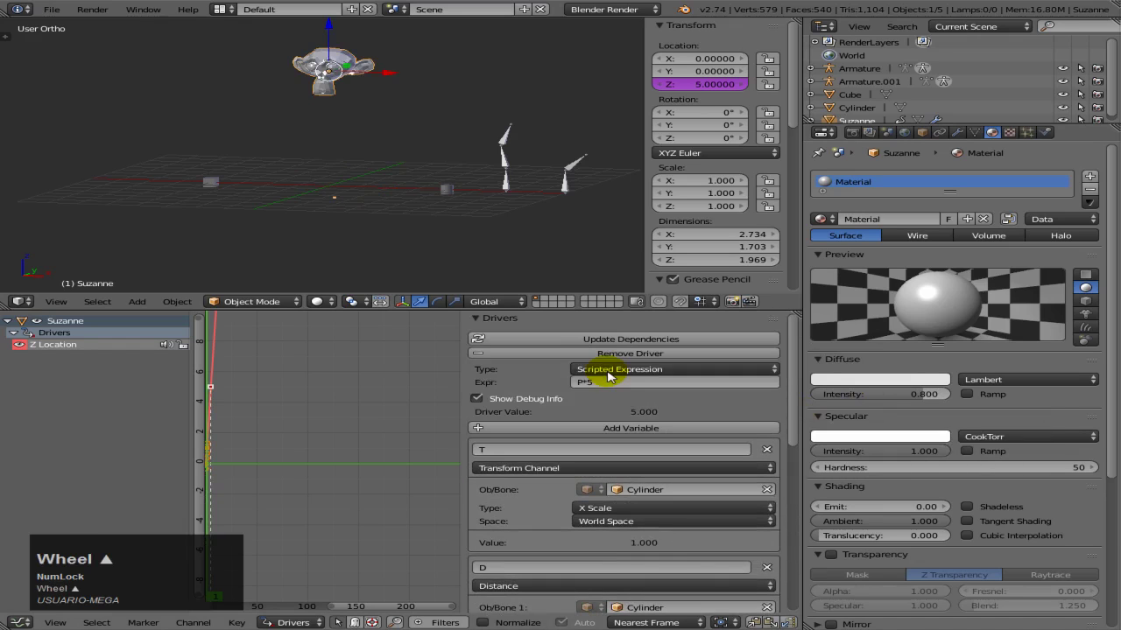
{"action": "key", "text": "ctrl+v"}
{"action": "key", "text": "ctrl+v"}
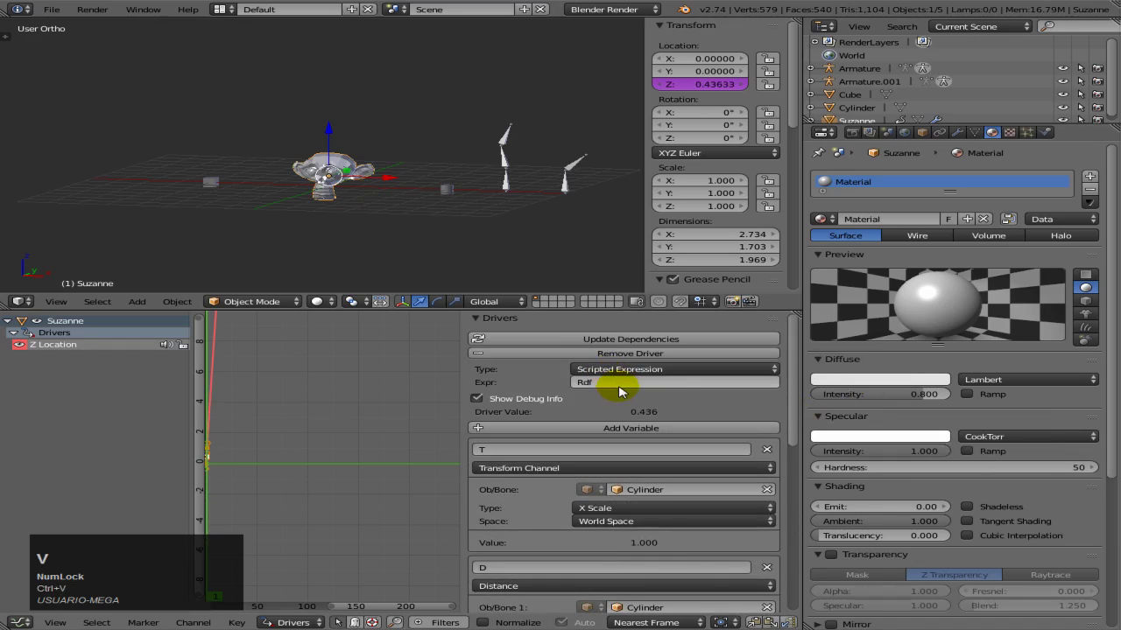
Try rotating Armature's Bone.002 in front view with the Rdf expression active, then cancel the rotation.
{"action": "scroll", "coordinate": [622, 394], "scroll_direction": "down", "scroll_amount": 5}
{"action": "scroll", "coordinate": [621, 394], "scroll_direction": "down", "scroll_amount": 4}
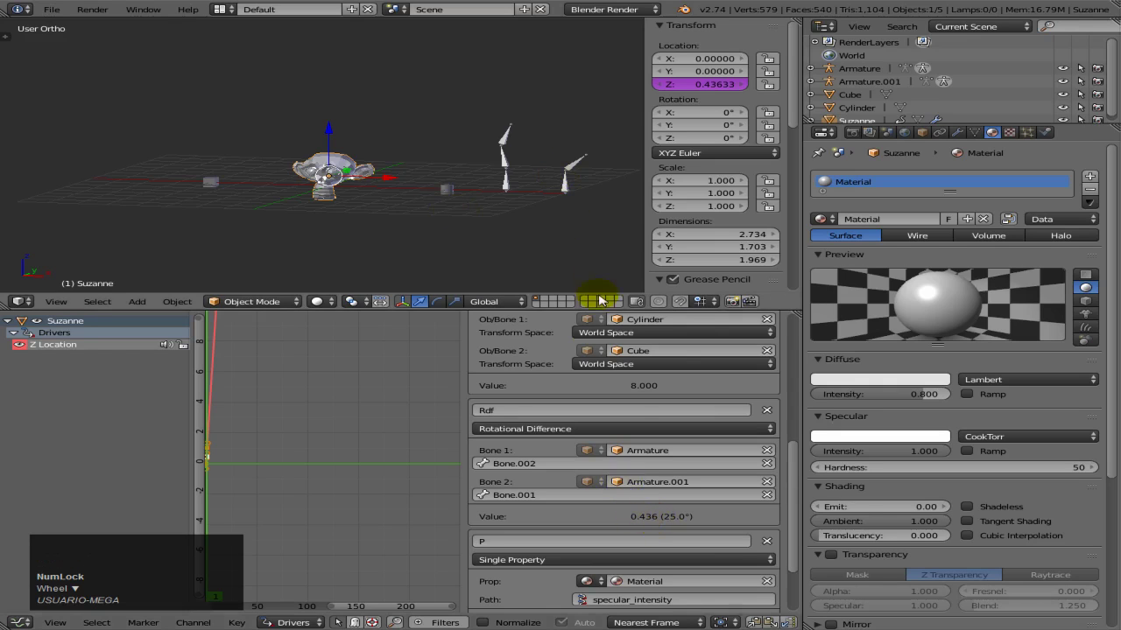
{"action": "right_click", "coordinate": [513, 136]}
{"action": "key", "text": "KP_1"}
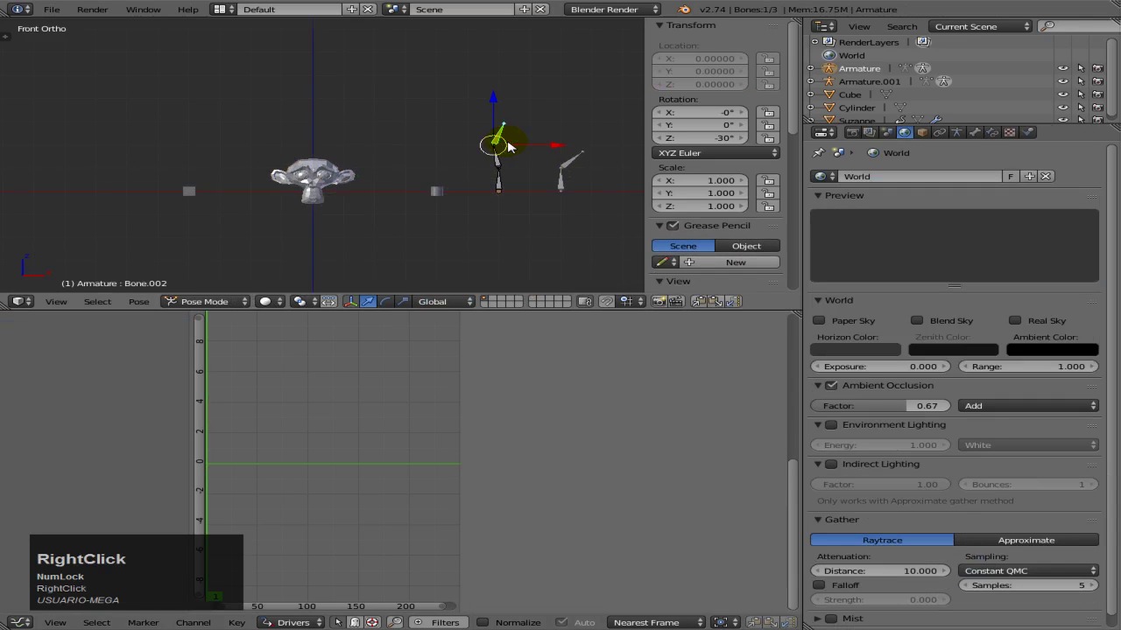
{"action": "key", "text": "r"}
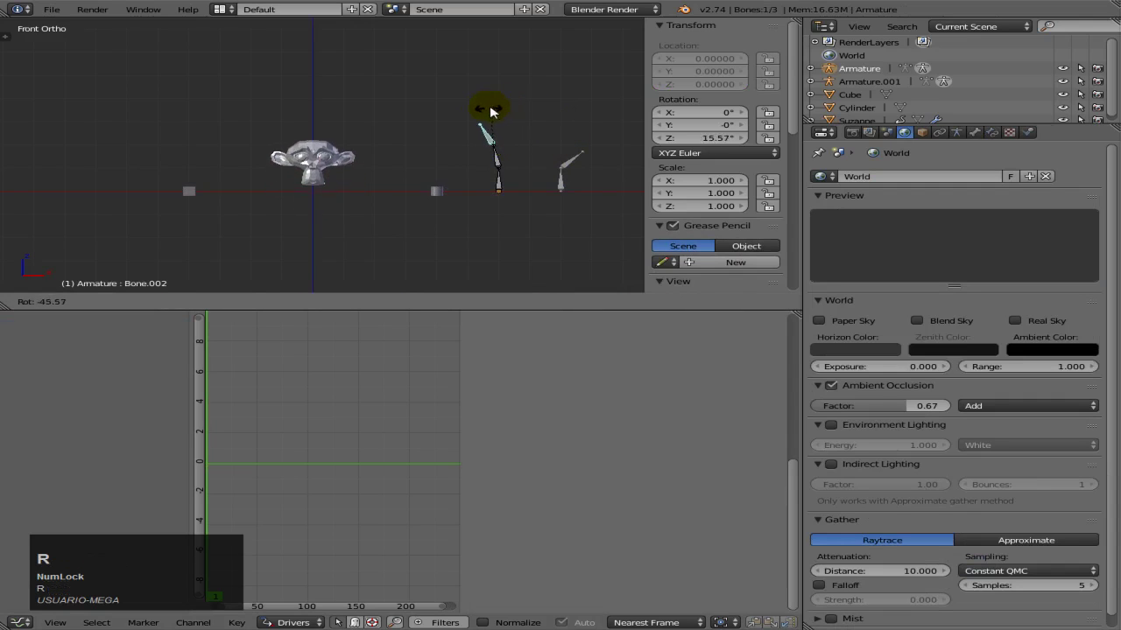
{"action": "right_click", "coordinate": [520, 120]}
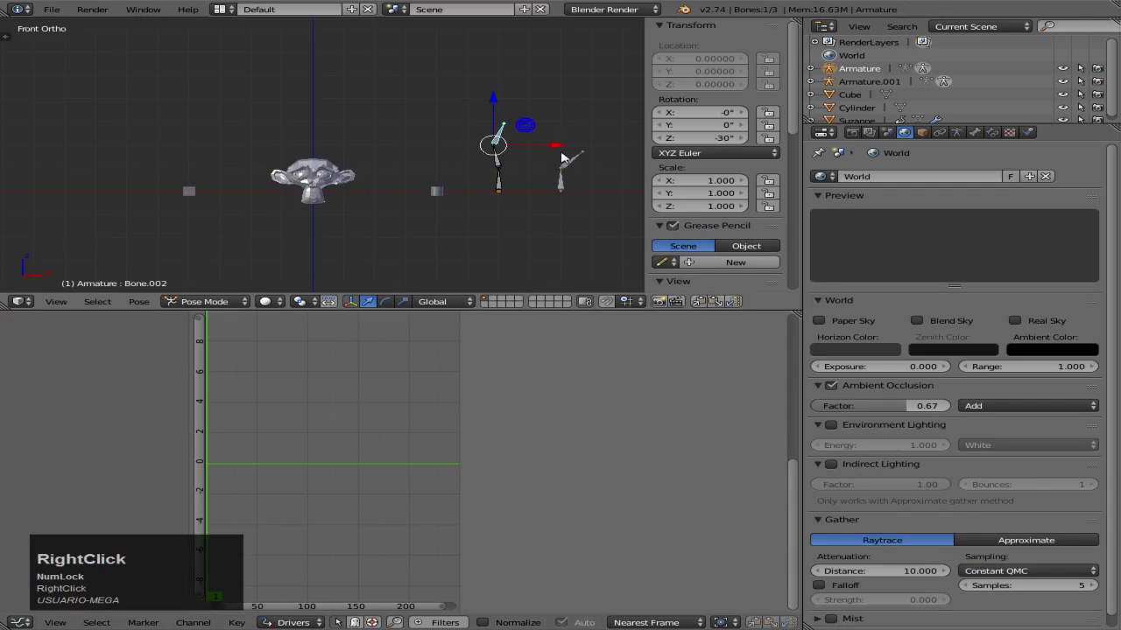
Try rotating Bone.001 of Armature.001 with the unscaled Rdf expression, then cancel the rotation.
{"action": "right_click", "coordinate": [571, 161]}
{"action": "key", "text": "r"}
{"action": "right_click", "coordinate": [570, 161]}
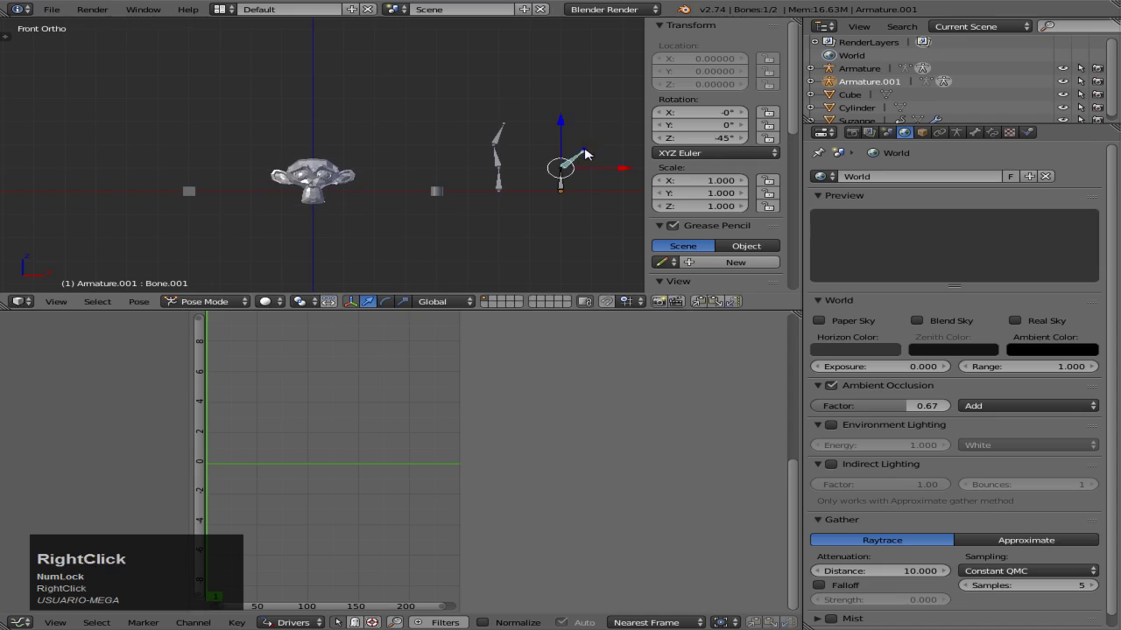
{"action": "scroll", "coordinate": [416, 184], "scroll_direction": "down", "scroll_amount": 1}
Reselect the monkey head and change its Z Location driver expression to Rdf*10.
{"action": "right_click", "coordinate": [313, 175]}
{"action": "scroll", "coordinate": [626, 435], "scroll_direction": "up", "scroll_amount": 5}
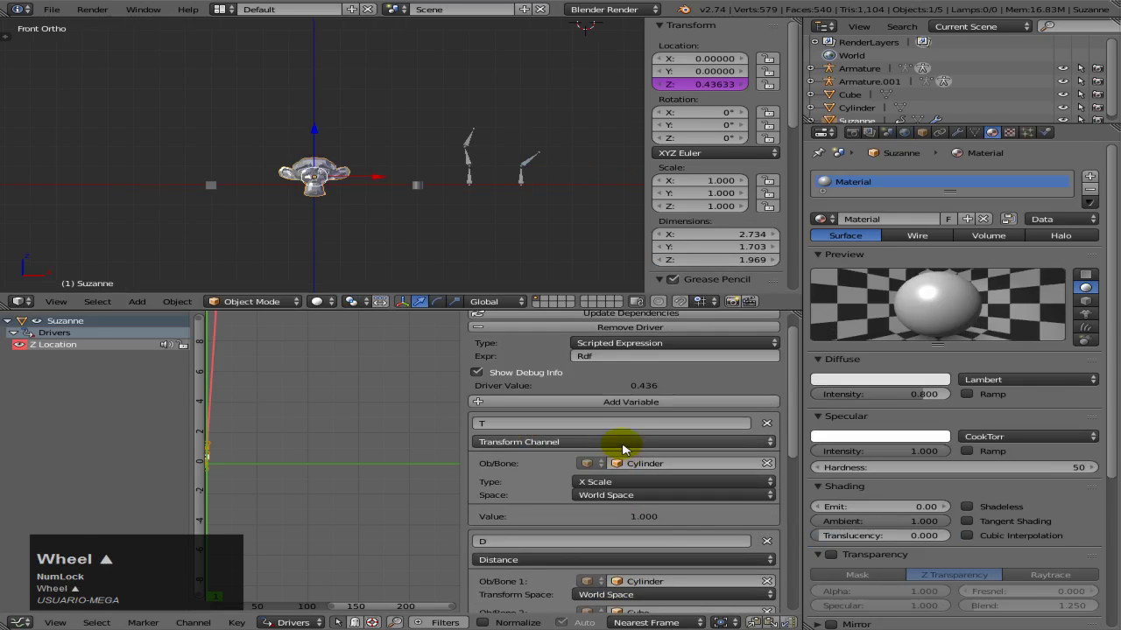
{"action": "left_click", "coordinate": [643, 383]}
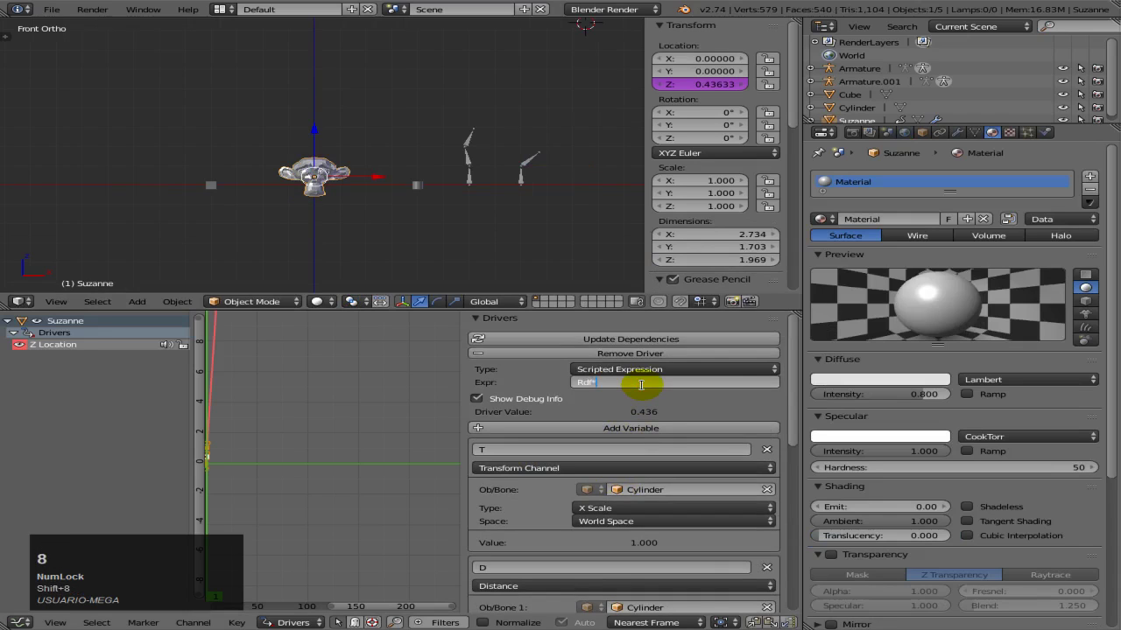
{"action": "type", "text": "*10"}
{"action": "key", "text": "Return"}
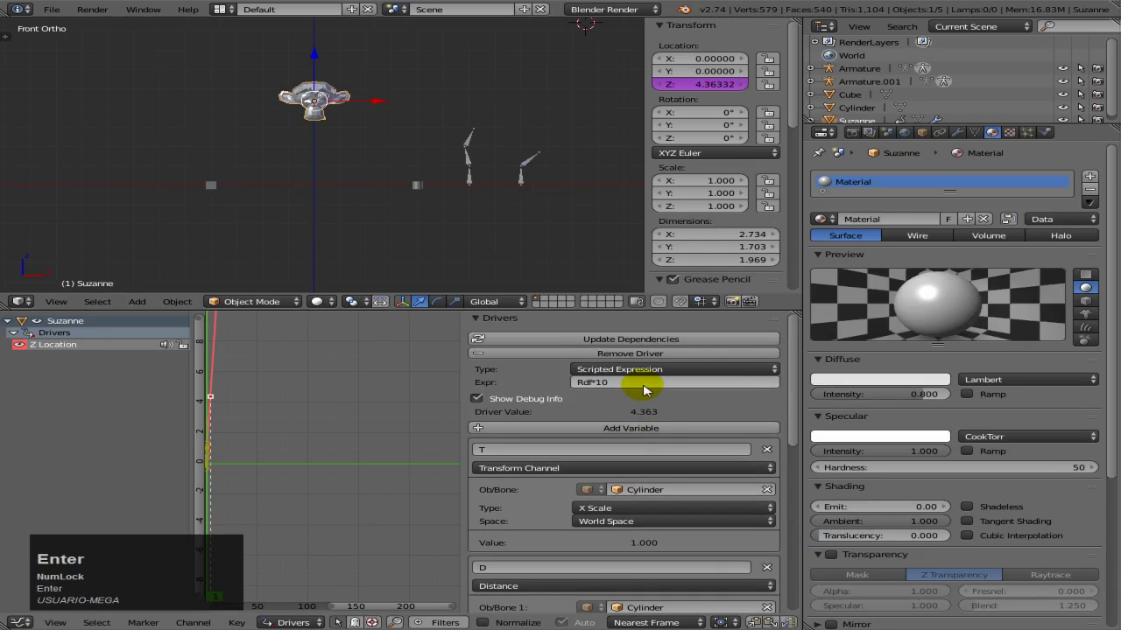
Try rotating Armature's Bone.002 and Armature.001's Bone.001 to test Rdf*10, cancelling each rotation.
{"action": "key", "text": "r"}
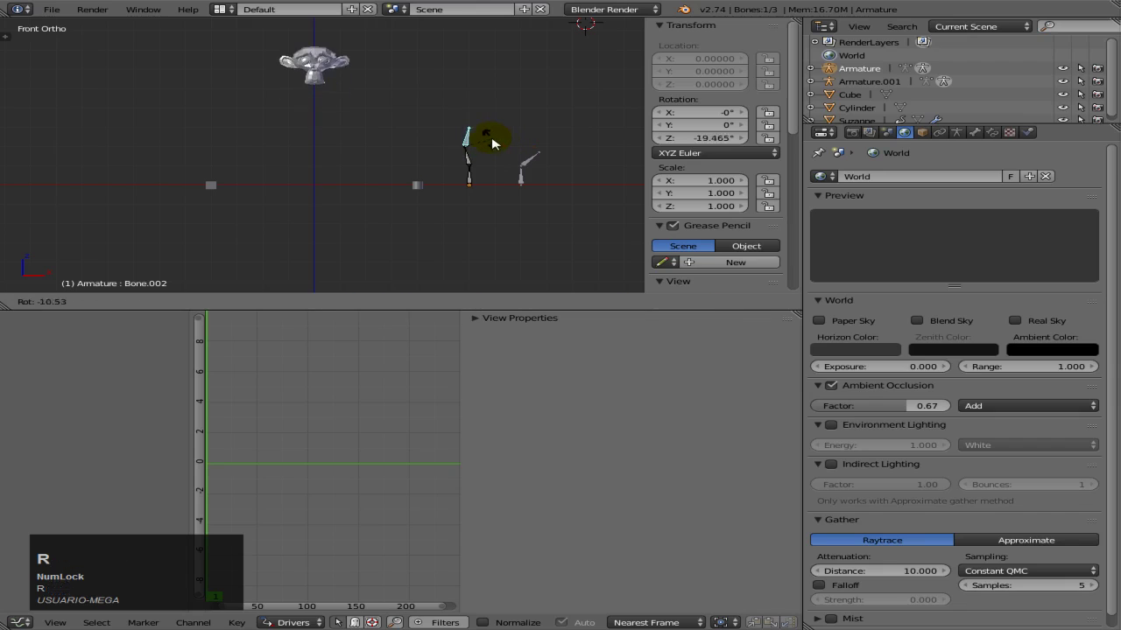
{"action": "right_click", "coordinate": [495, 145]}
{"action": "right_click", "coordinate": [541, 163]}
{"action": "key", "text": "r"}
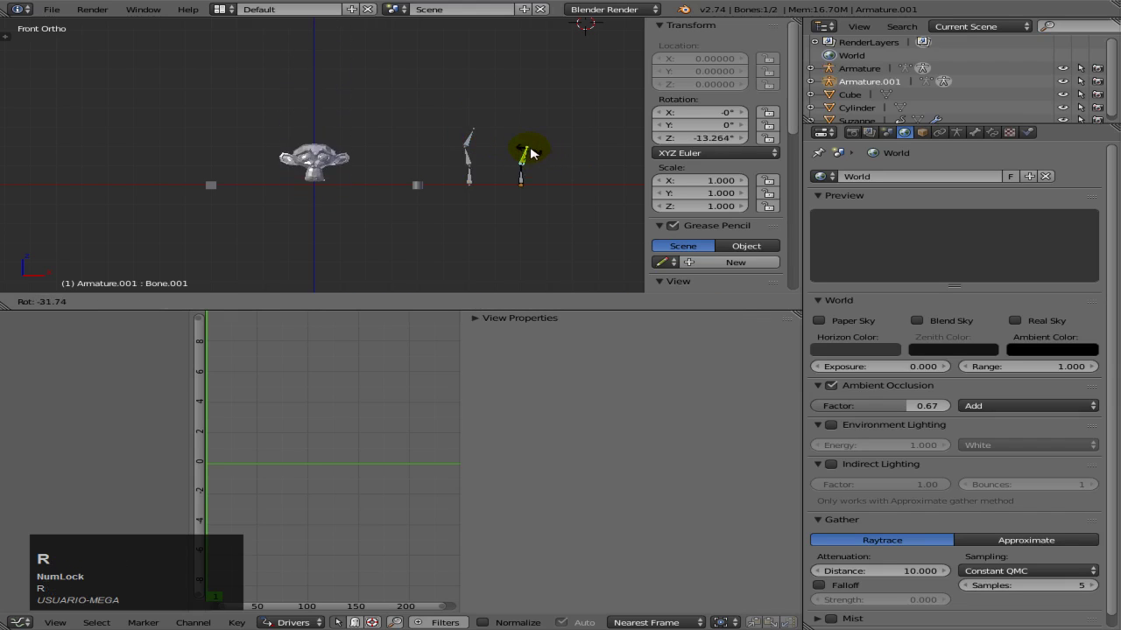
{"action": "right_click", "coordinate": [544, 158]}
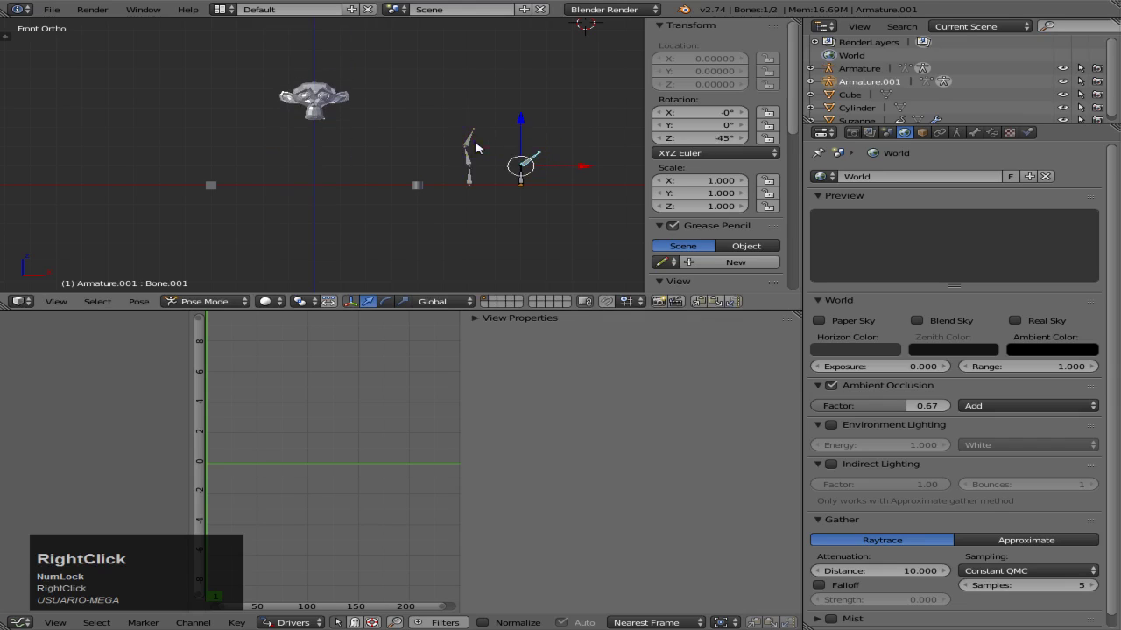
Select the monkey head and point driver variable P's property at its ParticleSettings, using the Particle ID type.
{"action": "right_click", "coordinate": [337, 101]}
{"action": "scroll", "coordinate": [624, 434], "scroll_direction": "down", "scroll_amount": 3}
{"action": "scroll", "coordinate": [624, 438], "scroll_direction": "down", "scroll_amount": 6}
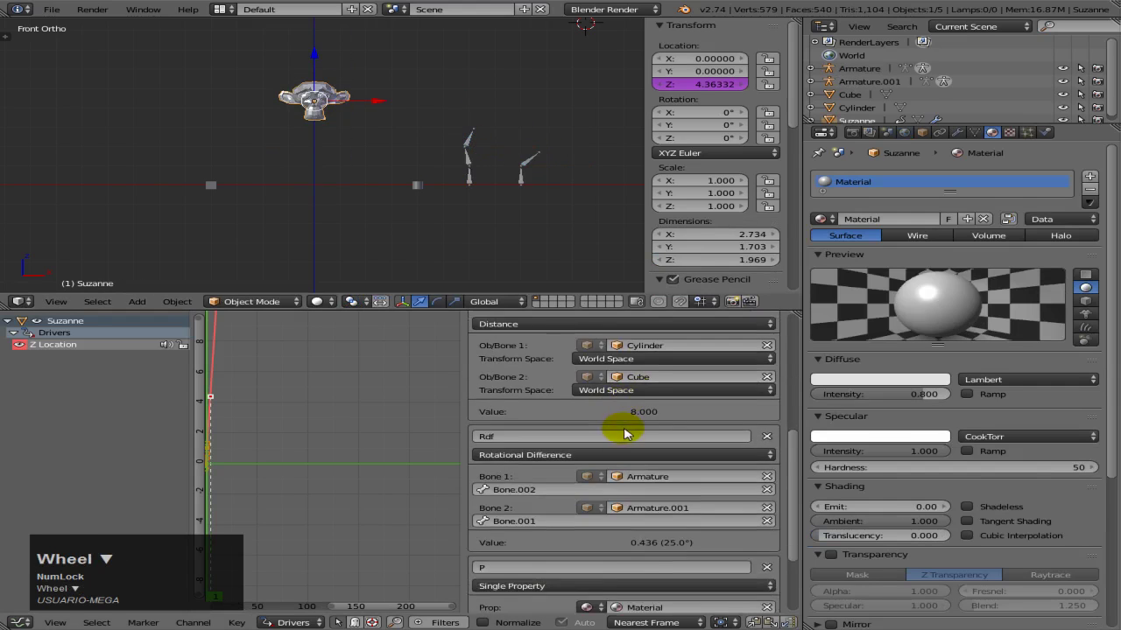
{"action": "left_click", "coordinate": [1028, 133]}
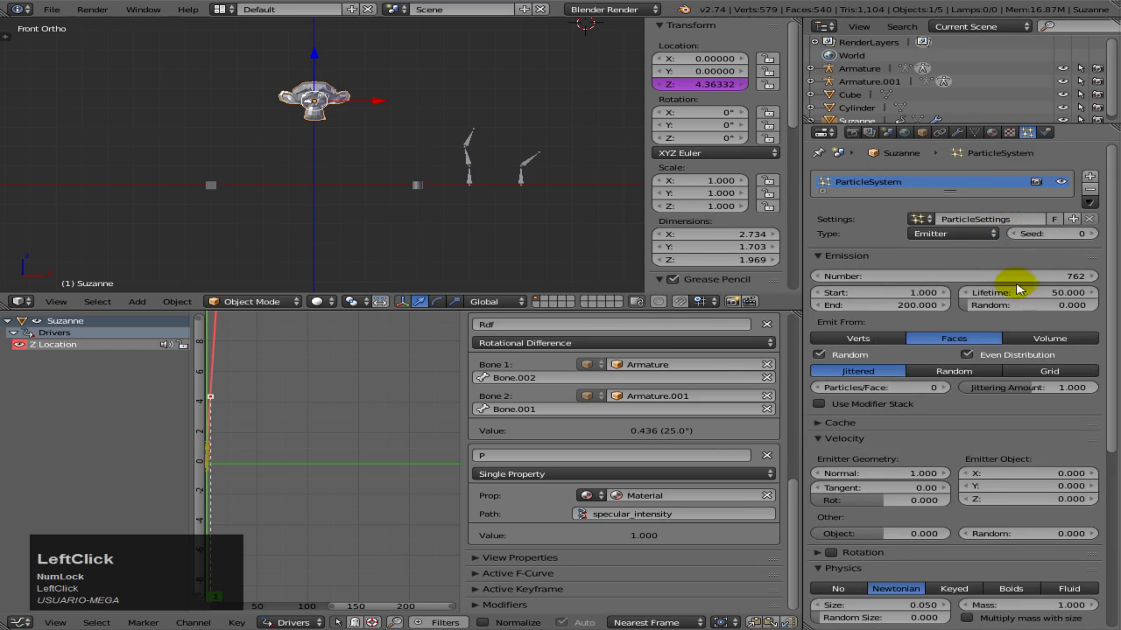
{"action": "left_click", "coordinate": [596, 497]}
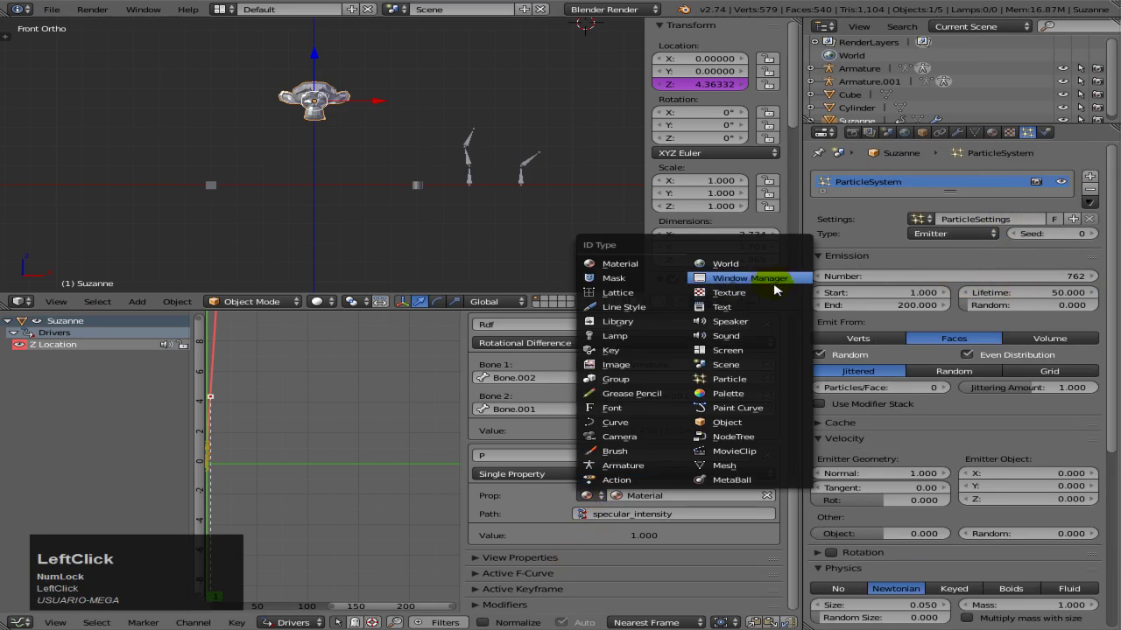
{"action": "left_click", "coordinate": [744, 379]}
{"action": "left_click", "coordinate": [692, 496]}
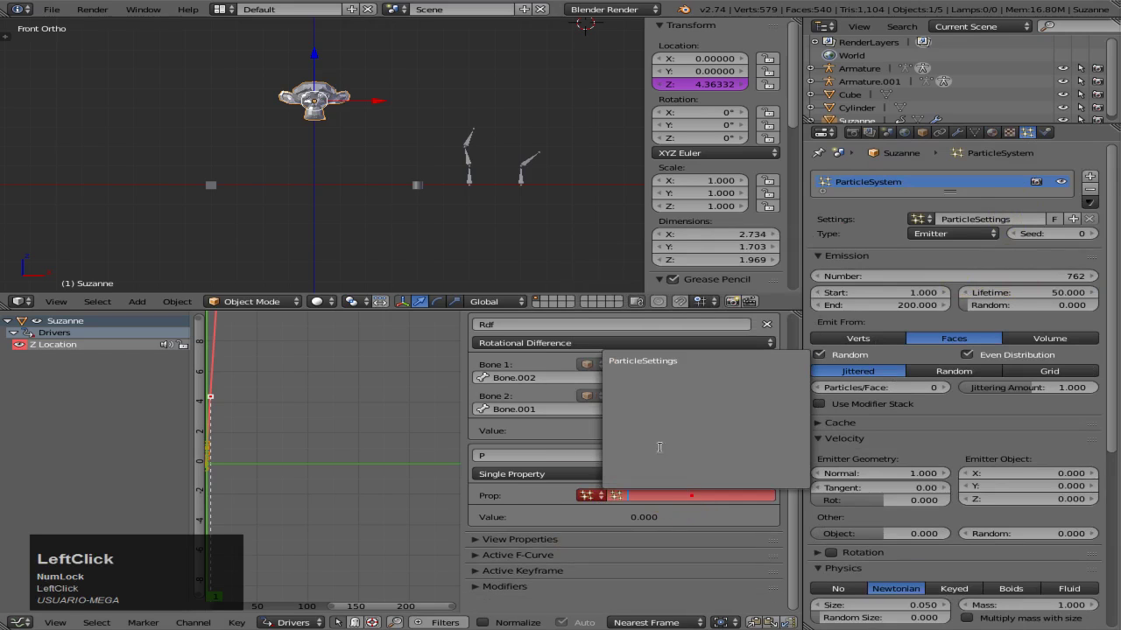
{"action": "left_click", "coordinate": [667, 361]}
Copy the data path of the particle emission Number and paste it as variable P's path.
{"action": "right_click", "coordinate": [930, 282]}
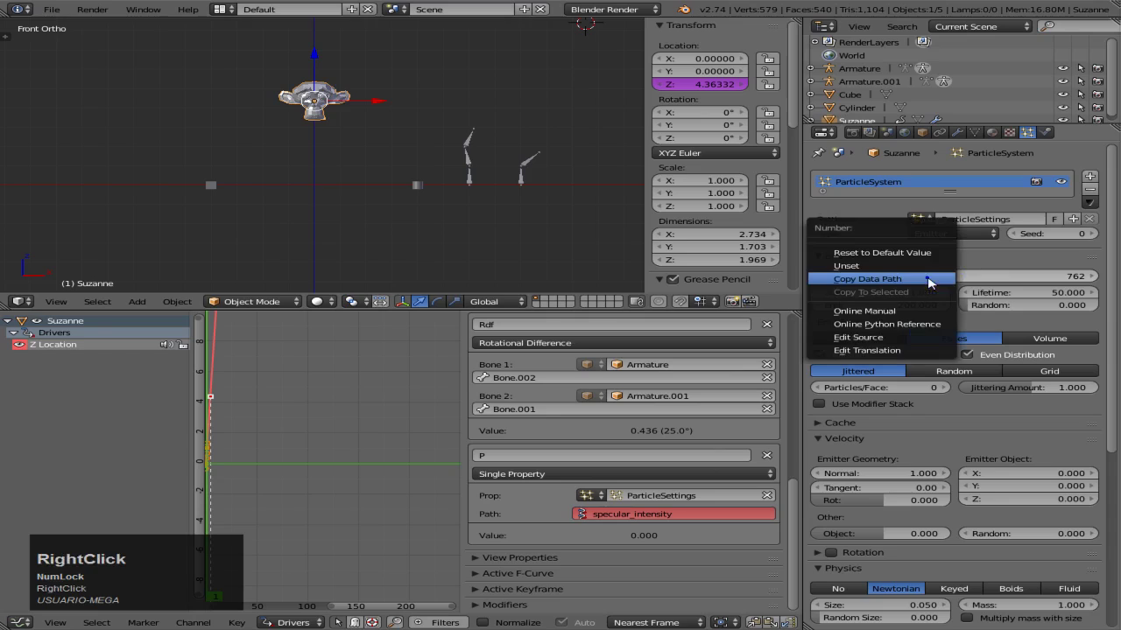
{"action": "left_click", "coordinate": [921, 279]}
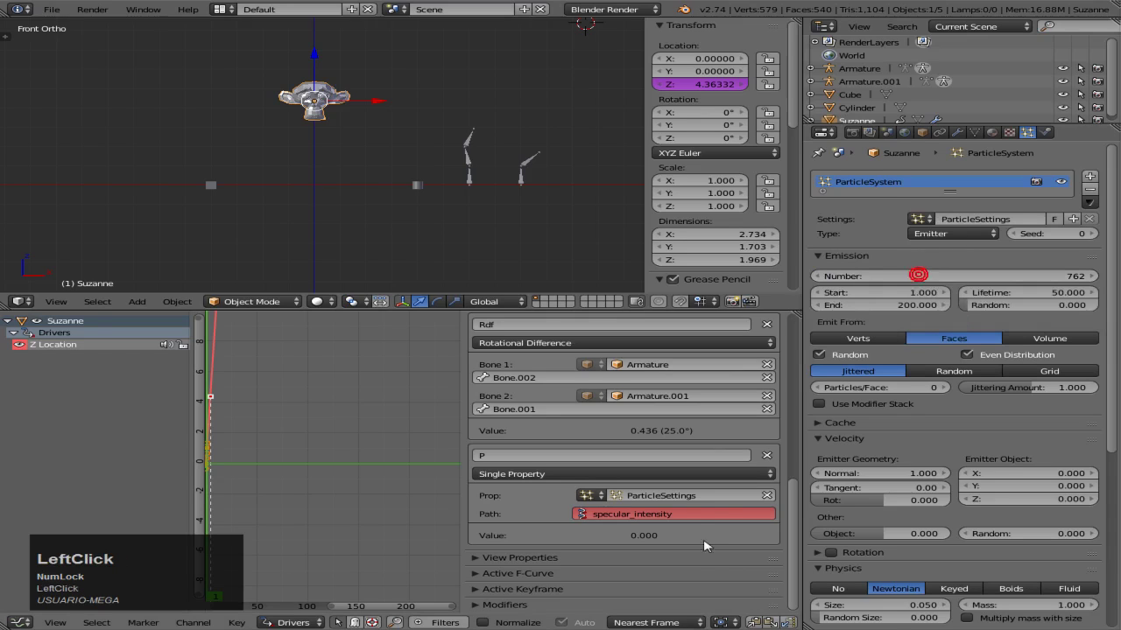
{"action": "key", "text": "ctrl+v"}
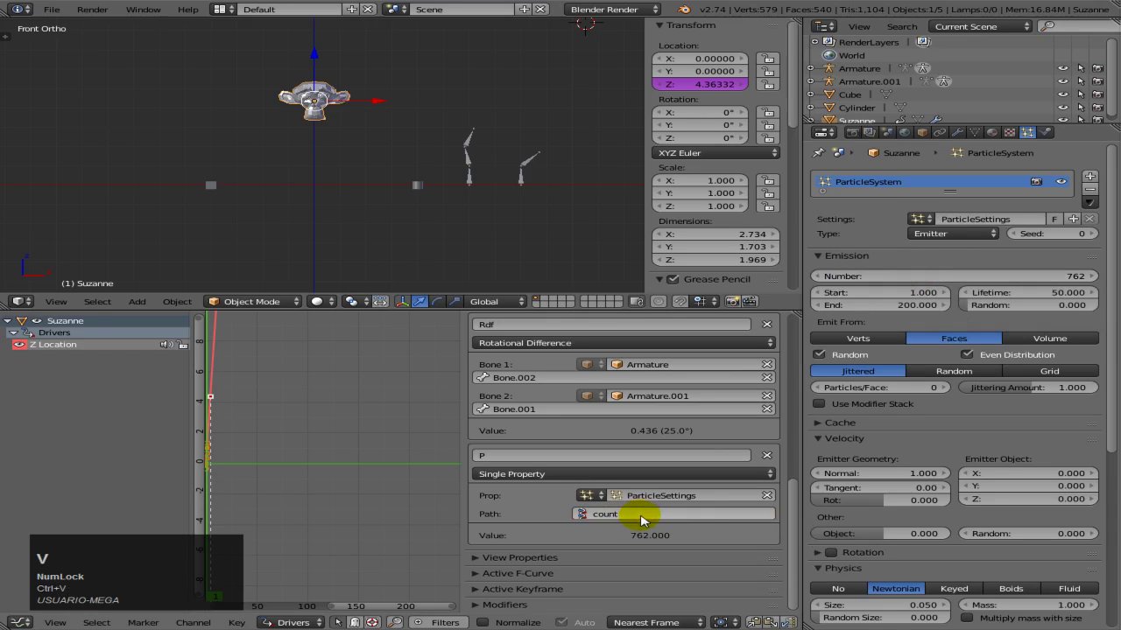
Update the driver's dependencies and set the Z Location driver expression to P.
{"action": "scroll", "coordinate": [681, 490], "scroll_direction": "up", "scroll_amount": 10}
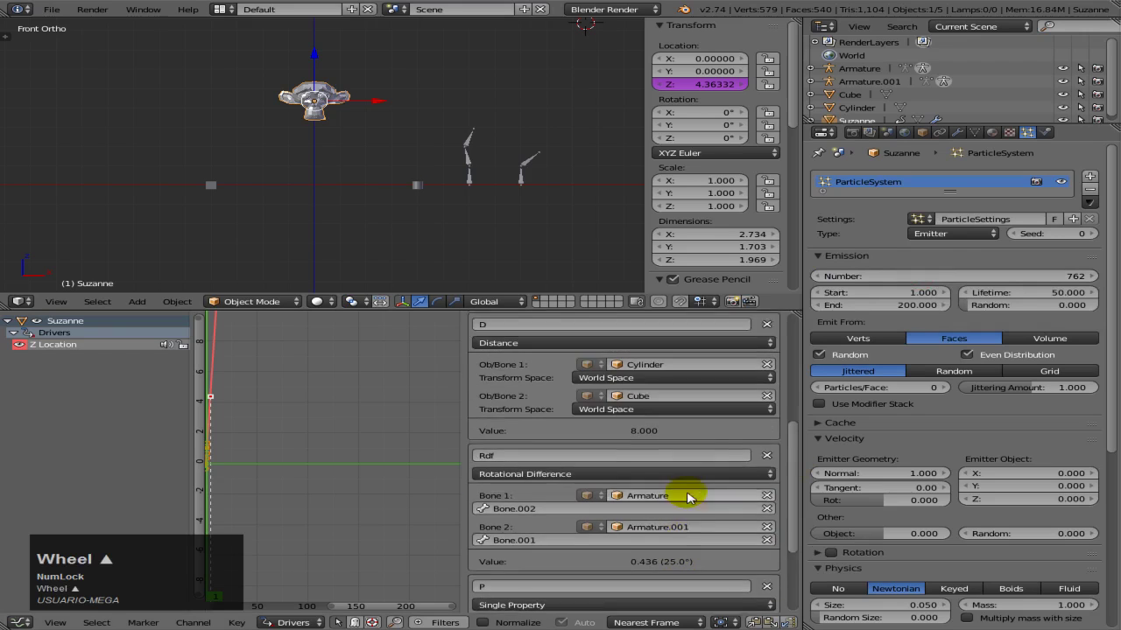
{"action": "scroll", "coordinate": [687, 497], "scroll_direction": "up", "scroll_amount": 2}
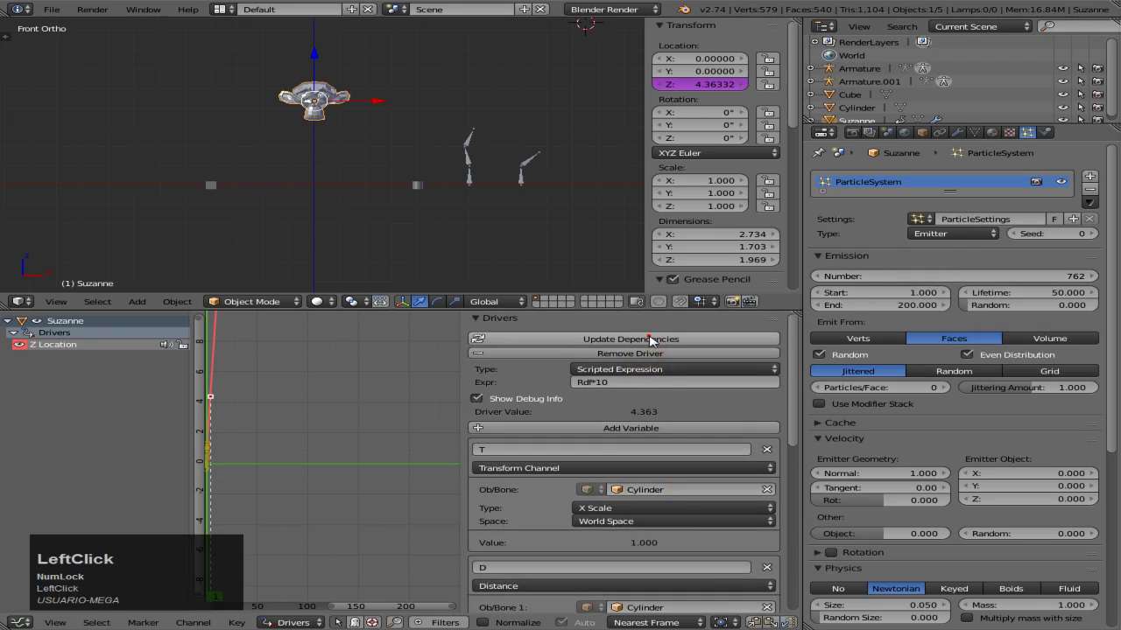
{"action": "scroll", "coordinate": [701, 421], "scroll_direction": "down", "scroll_amount": 2}
{"action": "scroll", "coordinate": [683, 421], "scroll_direction": "up", "scroll_amount": 2}
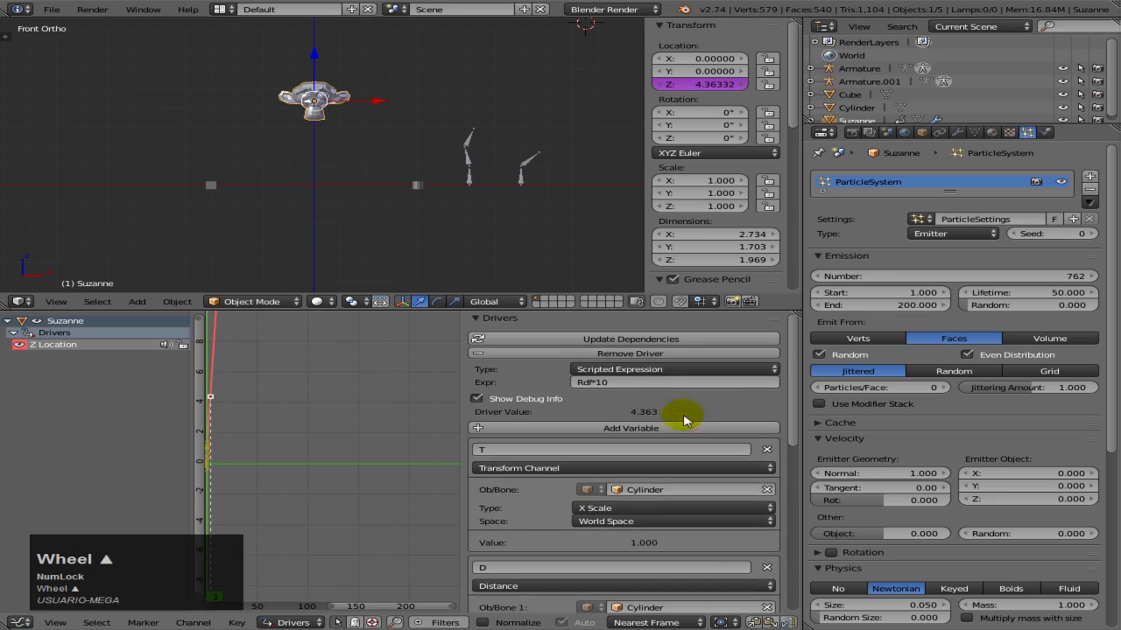
{"action": "left_click", "coordinate": [629, 386]}
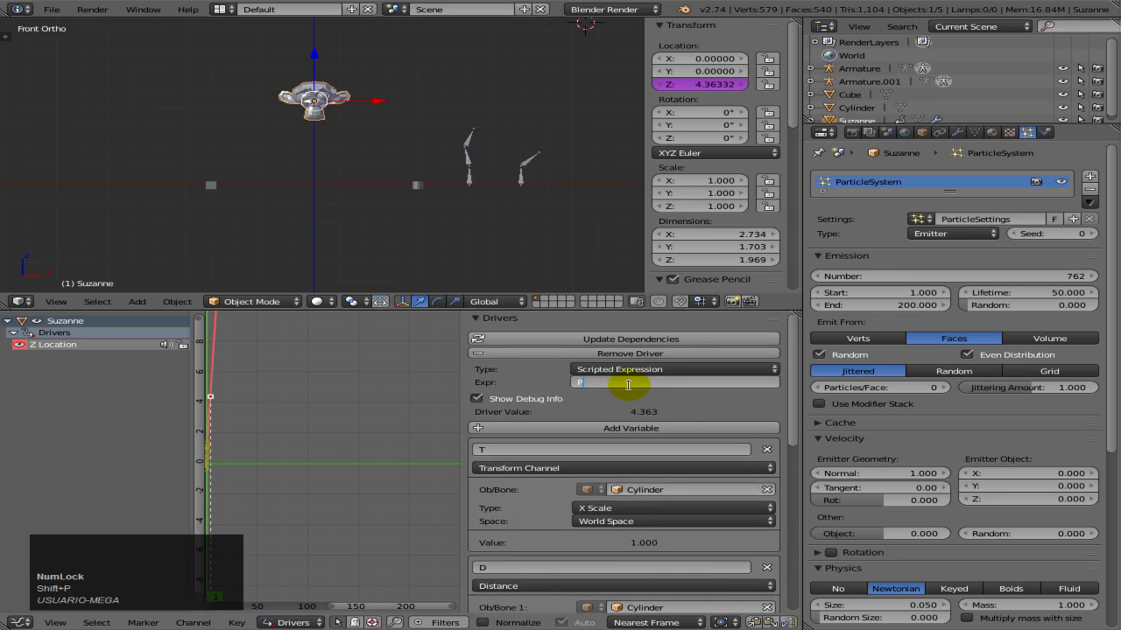
{"action": "type", "text": "P"}
{"action": "key", "text": "Return"}
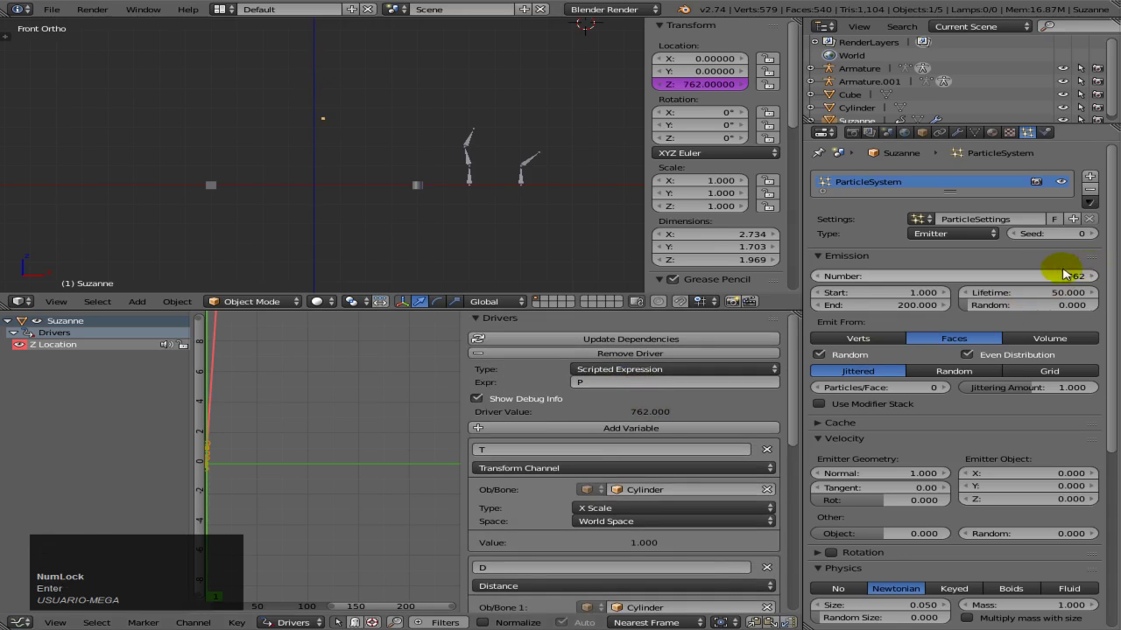
Change the driver expression to P/100 and lower the particle emission Number to 206.
{"action": "scroll", "coordinate": [365, 201], "scroll_direction": "down", "scroll_amount": 4}
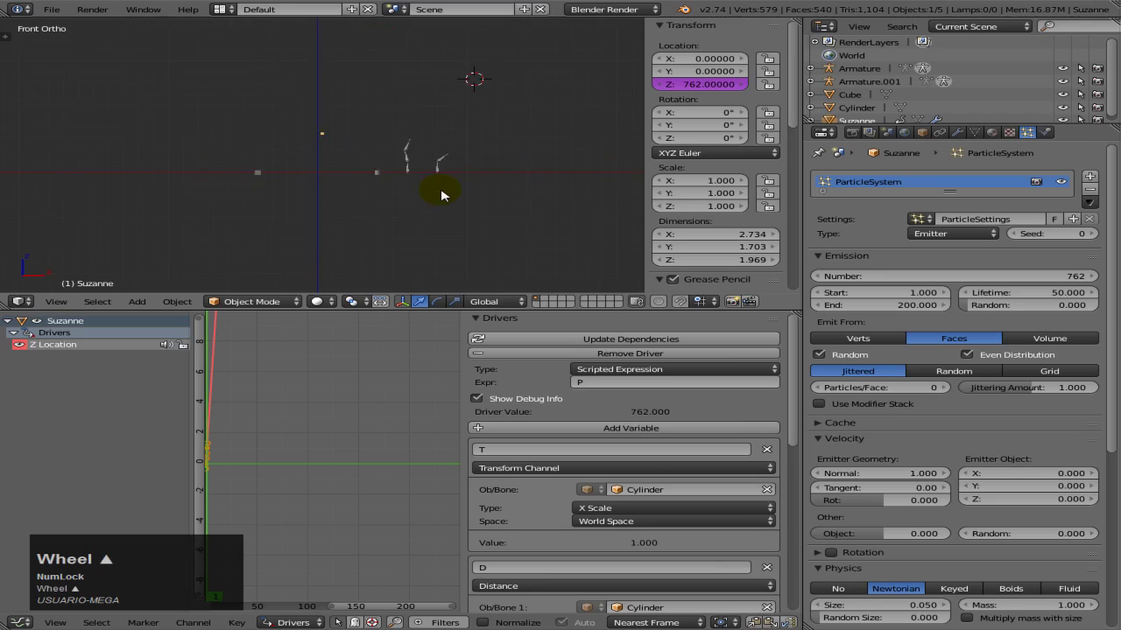
{"action": "scroll", "coordinate": [441, 194], "scroll_direction": "up", "scroll_amount": 3}
{"action": "left_click", "coordinate": [619, 386]}
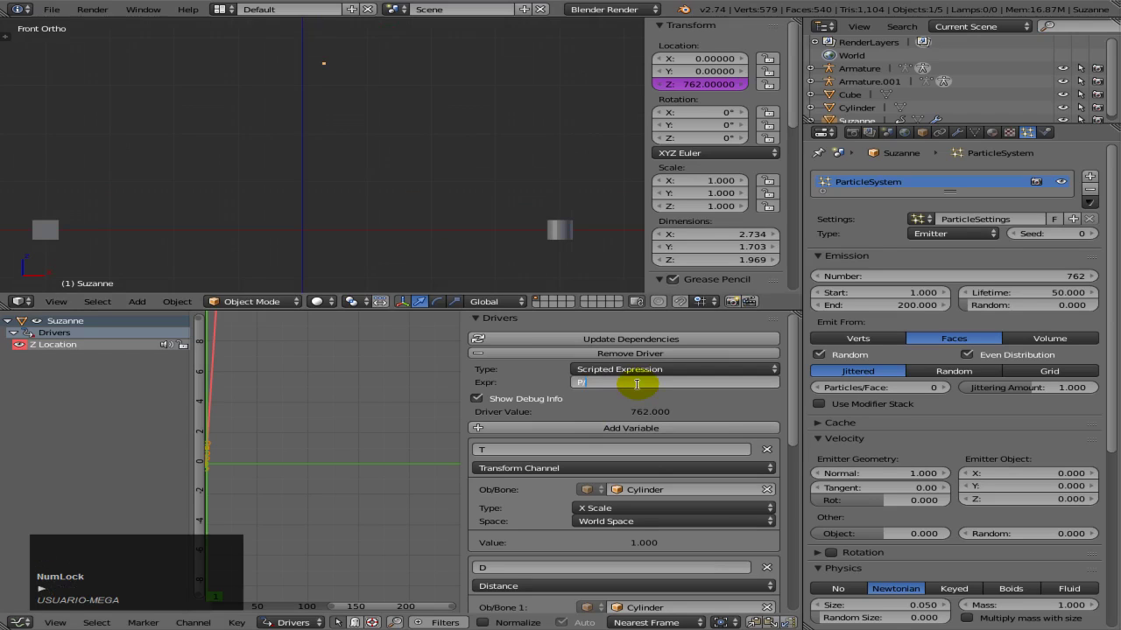
{"action": "key", "text": "Return"}
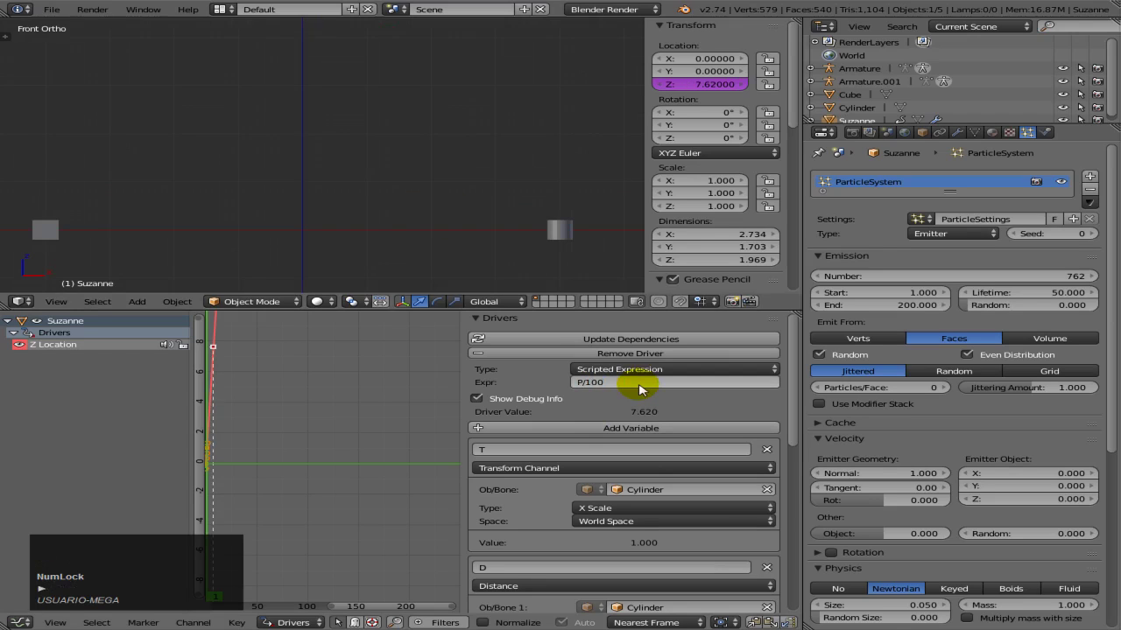
{"action": "scroll", "coordinate": [463, 180], "scroll_direction": "down", "scroll_amount": 3}
{"action": "left_click_drag", "start_coordinate": [1028, 277], "coordinate": [851, 289]}
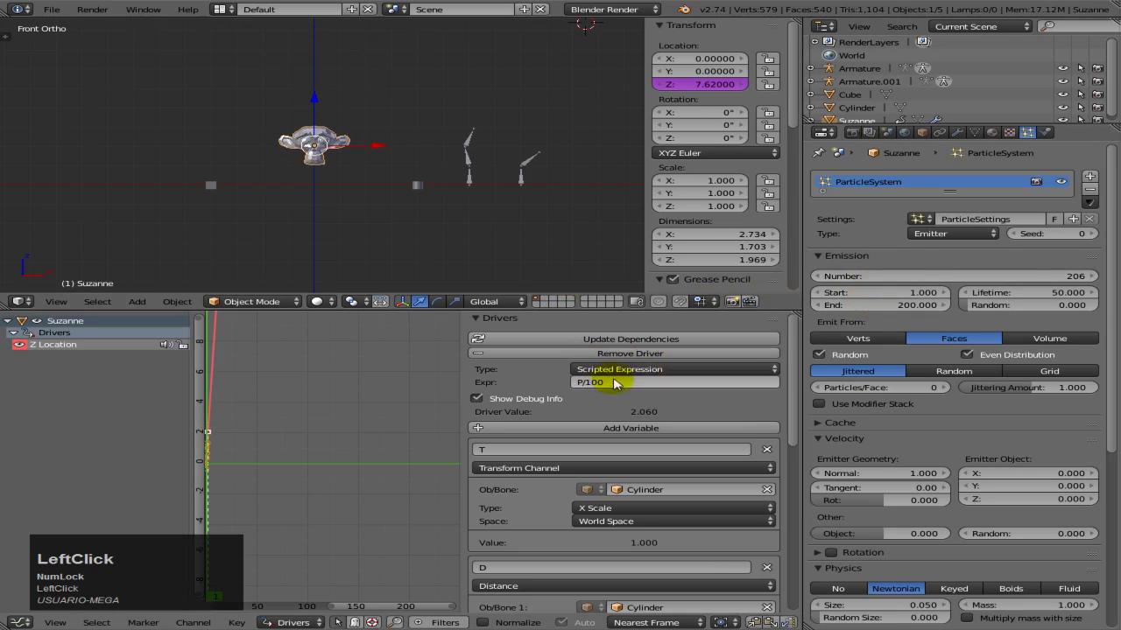
Rewrite the driver expression as P*0.01 and vary the particle emission Number, ending at 88.
{"action": "left_click", "coordinate": [587, 381]}
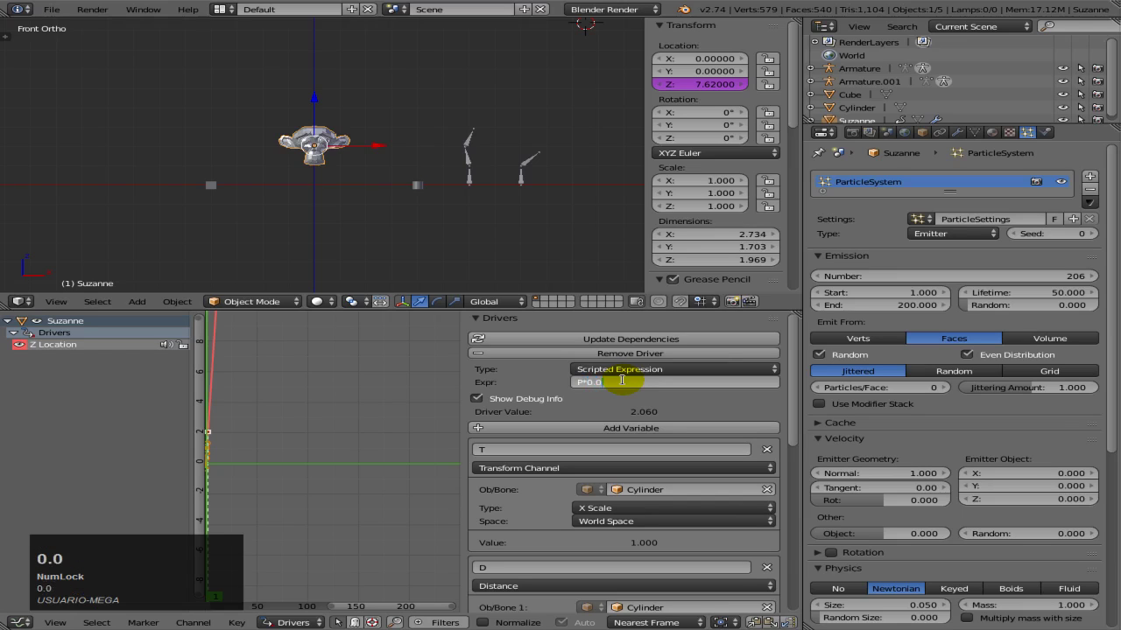
{"action": "left_click_drag", "start_coordinate": [901, 276], "coordinate": [815, 278]}
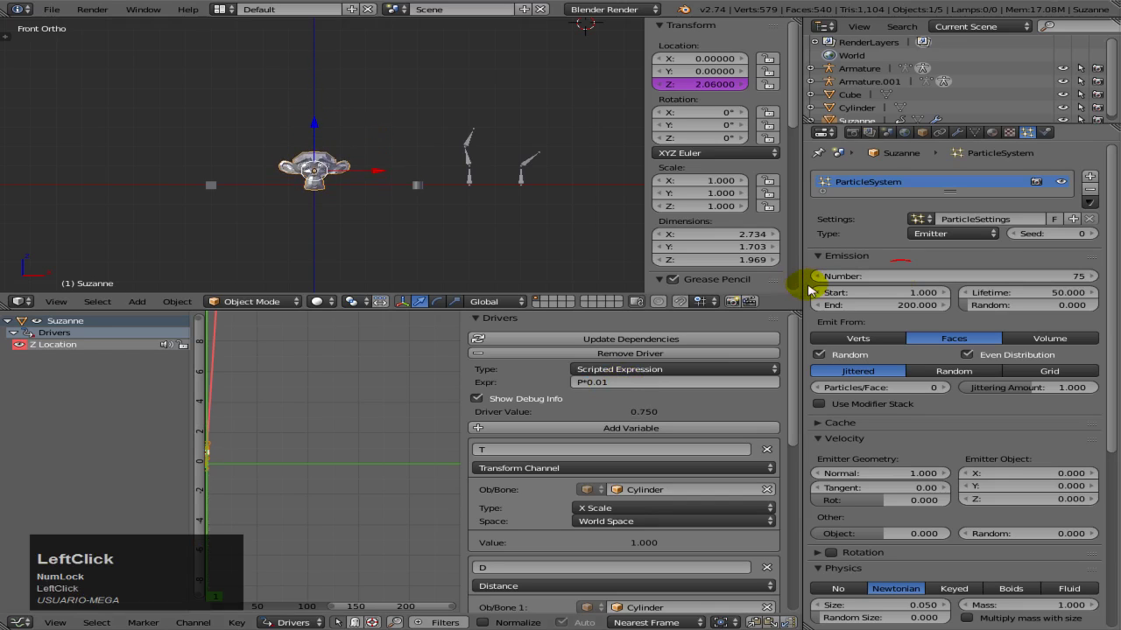
{"action": "left_click_drag", "start_coordinate": [980, 277], "coordinate": [998, 276]}
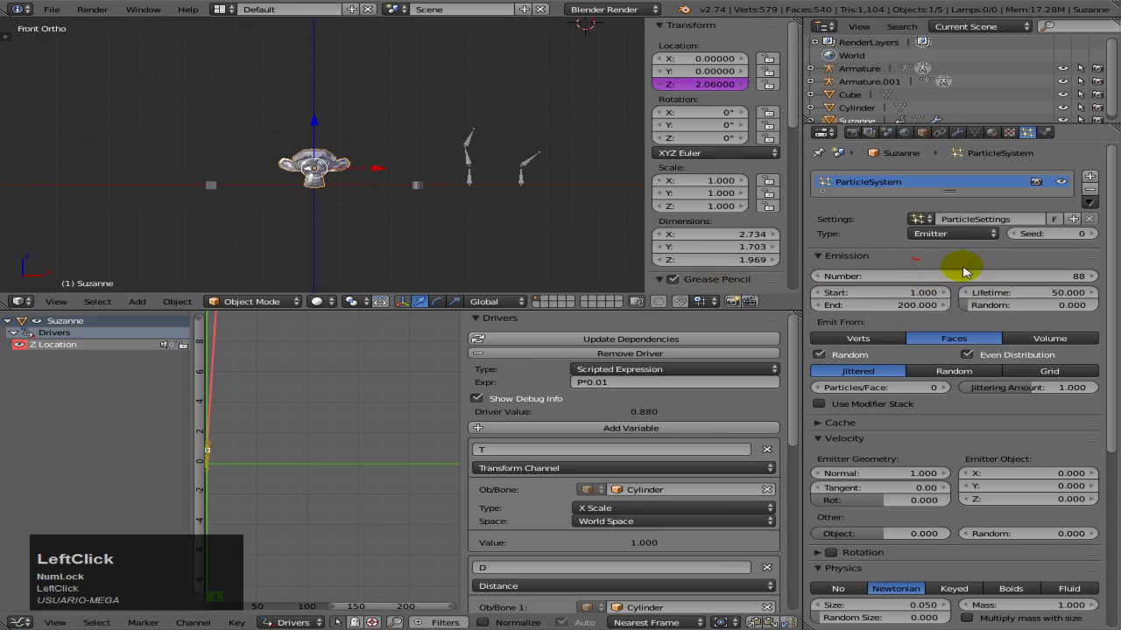
{"action": "middle_click_drag", "start_coordinate": [445, 200], "coordinate": [464, 220]}
{"action": "scroll", "coordinate": [386, 205], "scroll_direction": "up", "scroll_amount": 3}
{"action": "scroll", "coordinate": [427, 214], "scroll_direction": "down", "scroll_amount": 3}
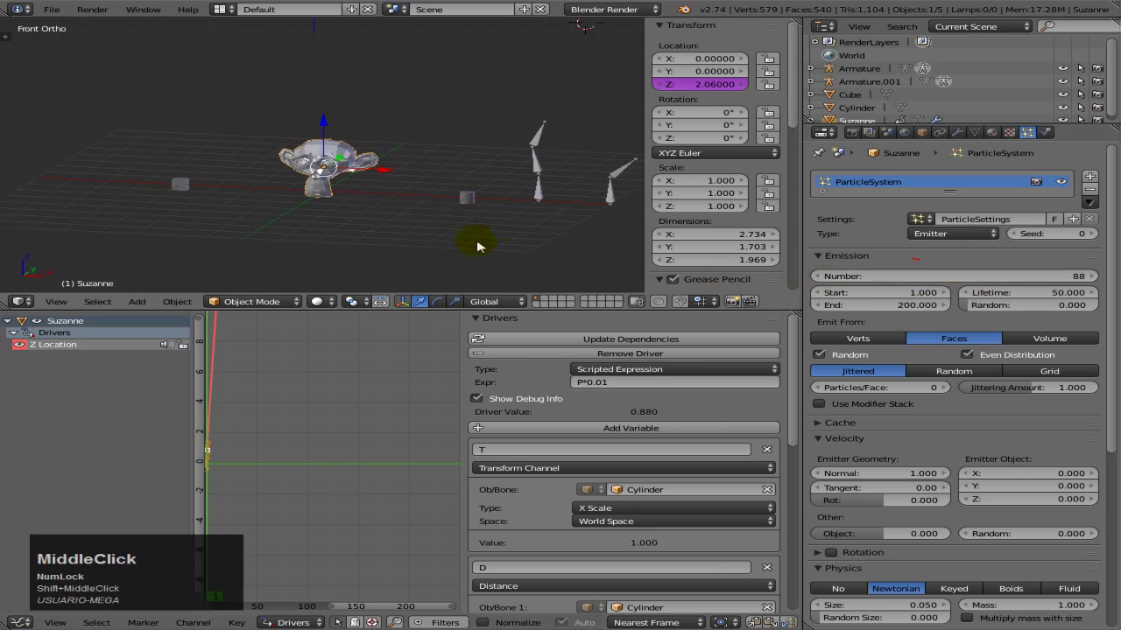
Switch to the Desmos calculator and toggle the two plotted functions, leaving only x²−5x+5 shown.
{"action": "left_click", "coordinate": [294, 613]}
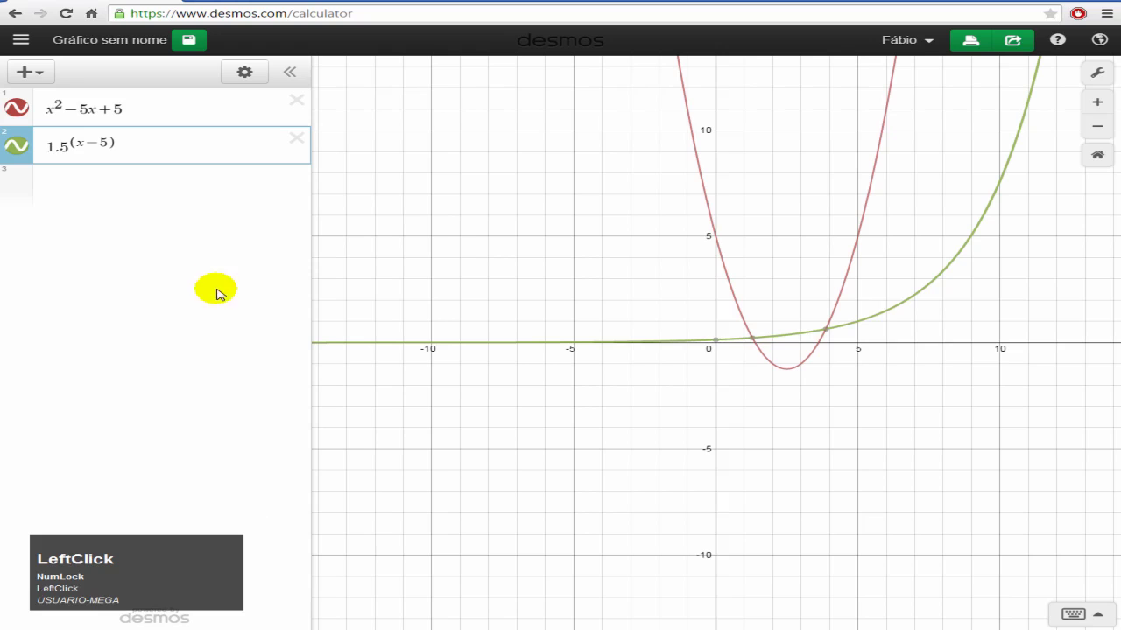
{"action": "left_click", "coordinate": [15, 144]}
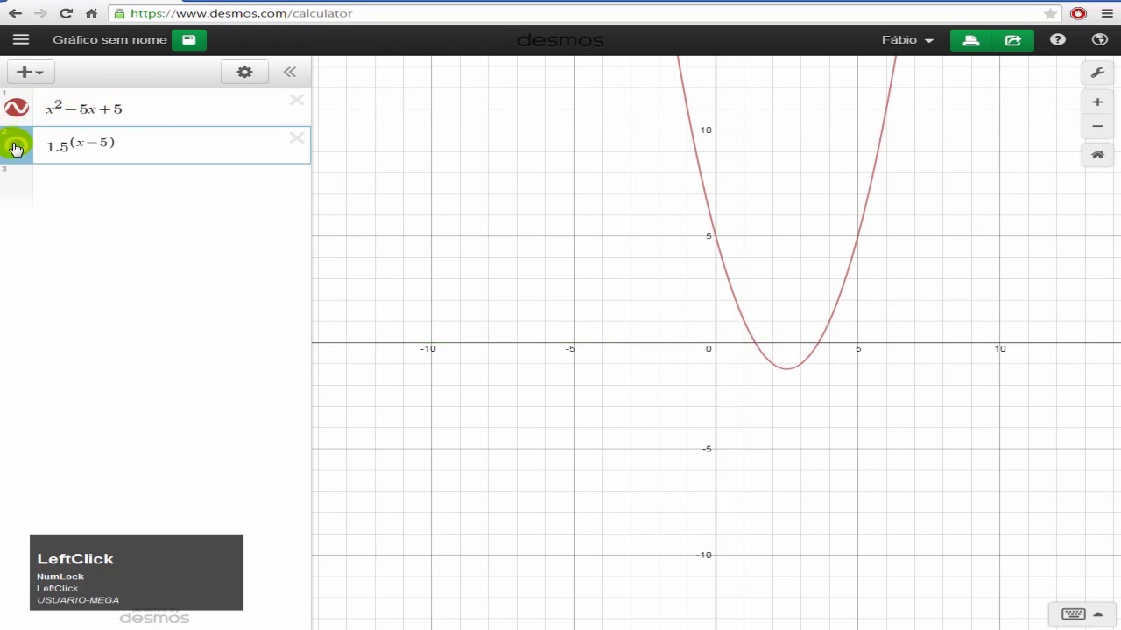
{"action": "left_click", "coordinate": [15, 109]}
{"action": "left_click", "coordinate": [15, 144]}
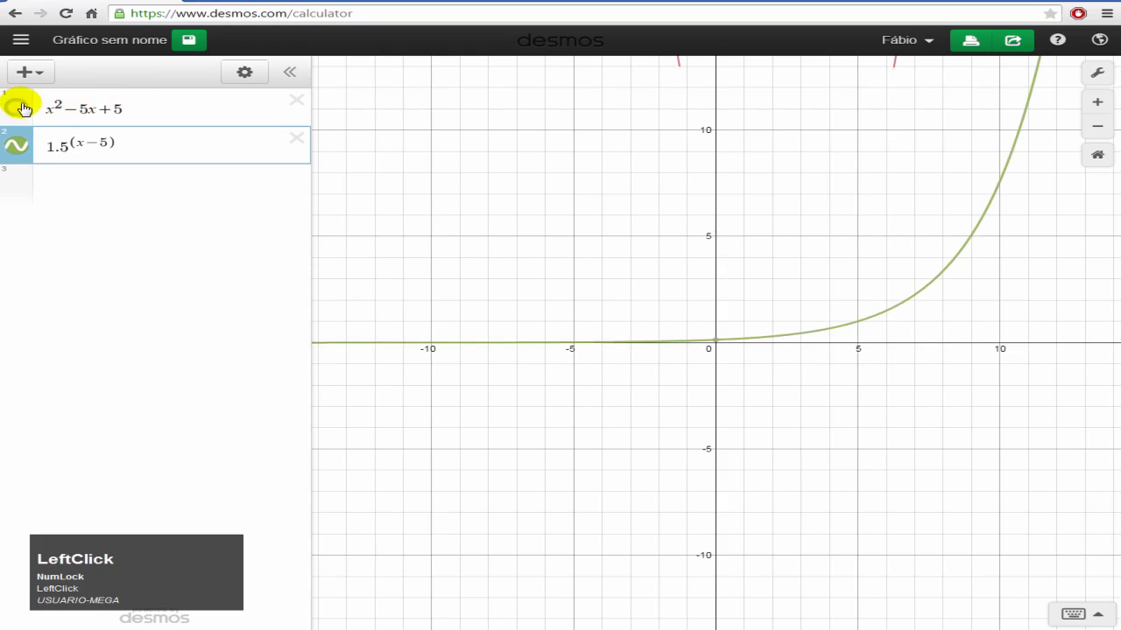
{"action": "left_click", "coordinate": [18, 108]}
{"action": "left_click", "coordinate": [9, 147]}
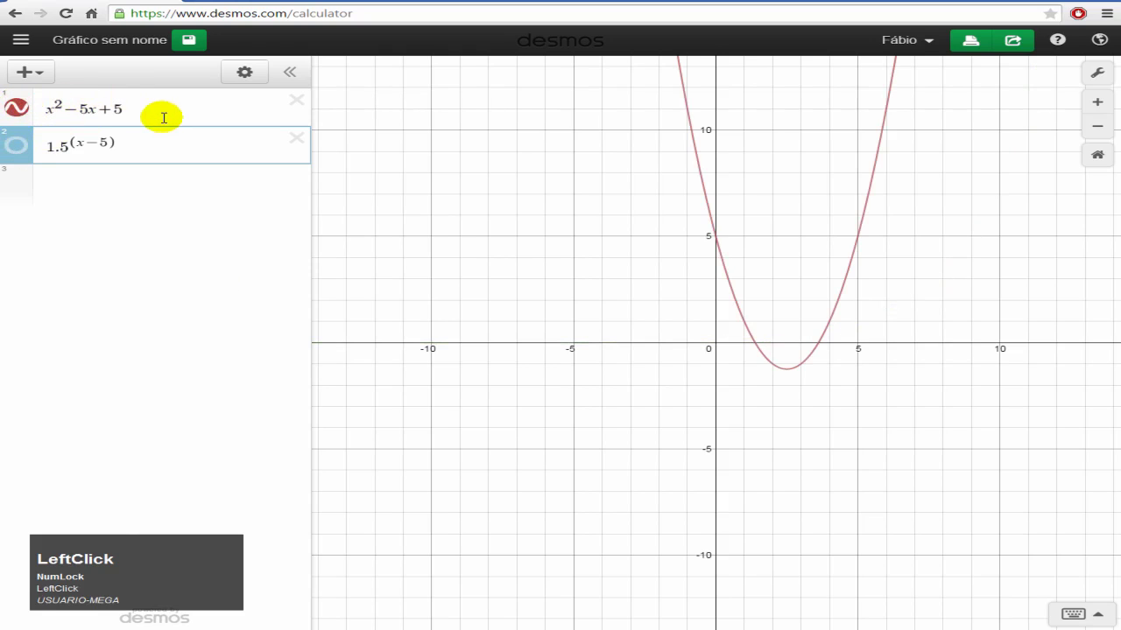
Return to Blender and set the monkey head's Z Location driver expression to T.
{"action": "key", "text": "alt+Tab"}
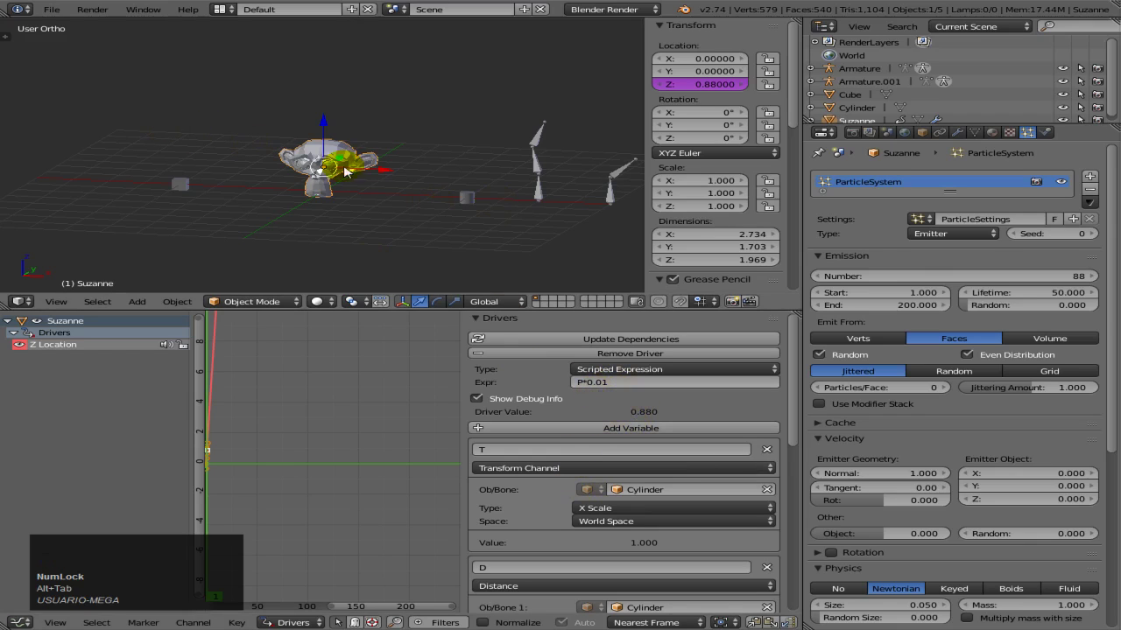
{"action": "left_click", "coordinate": [619, 383]}
{"action": "type", "text": "T"}
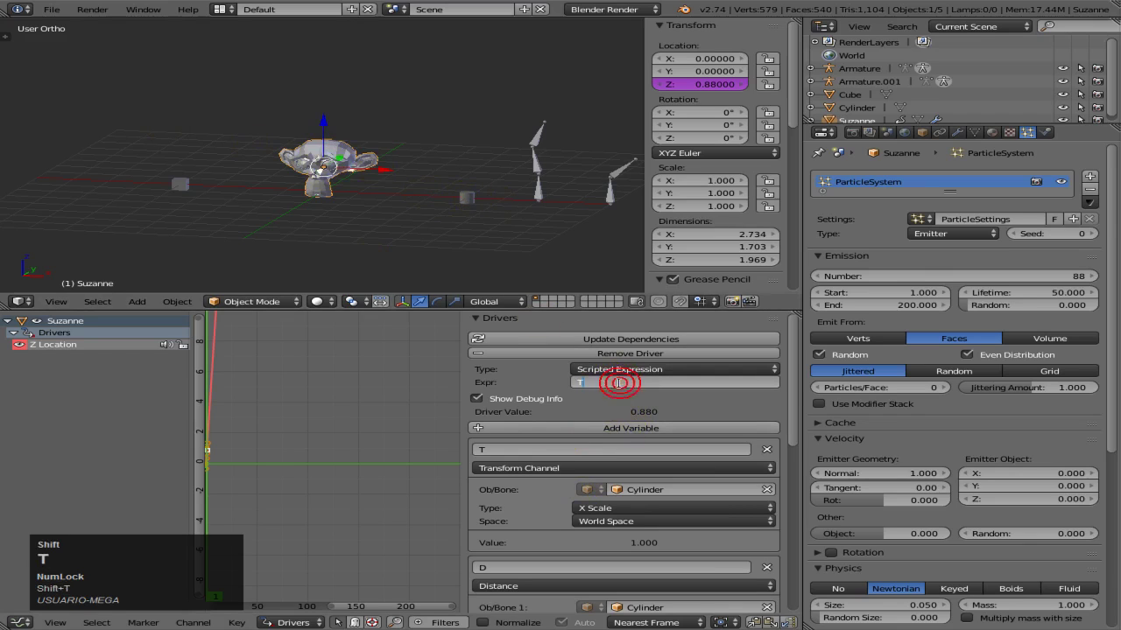
{"action": "key", "text": "Return"}
Try scaling the cylinder with the plain T expression active, then cancel the scaling.
{"action": "right_click", "coordinate": [466, 196]}
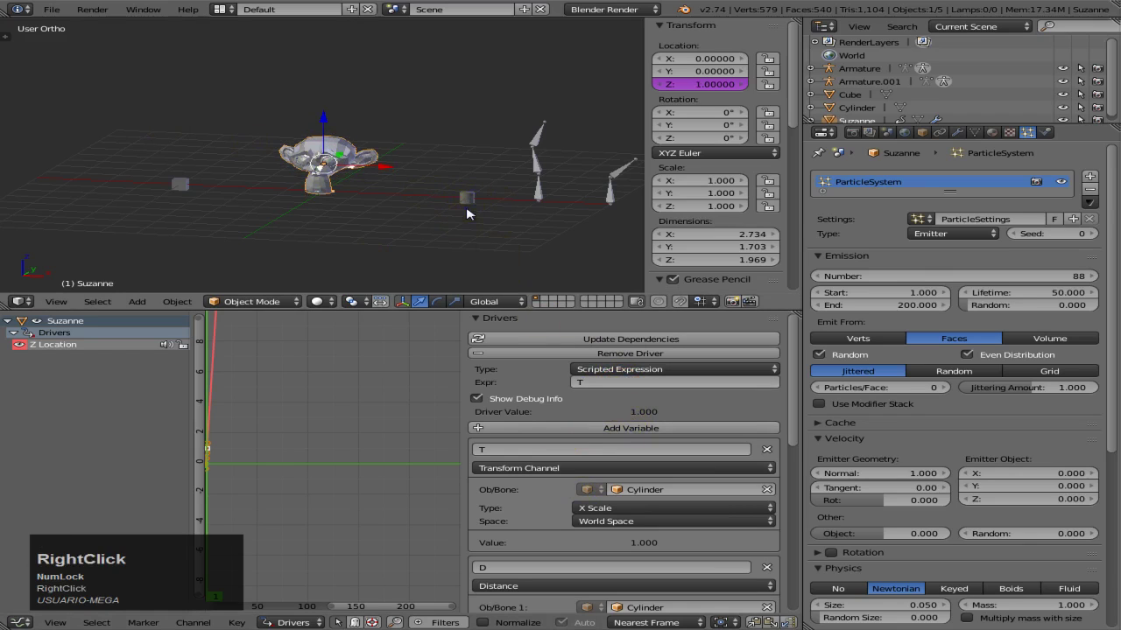
{"action": "key", "text": "s"}
{"action": "right_click", "coordinate": [500, 180]}
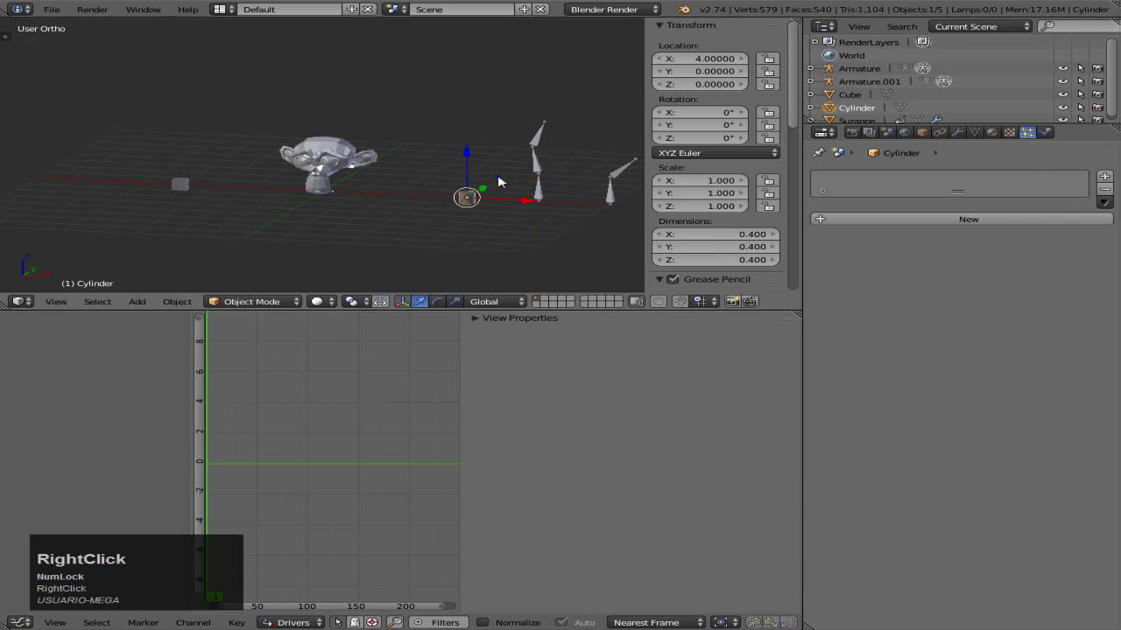
Reselect the monkey head and set its Z Location driver expression to T**2-5*T+5.
{"action": "right_click", "coordinate": [322, 147]}
{"action": "left_click", "coordinate": [603, 380]}
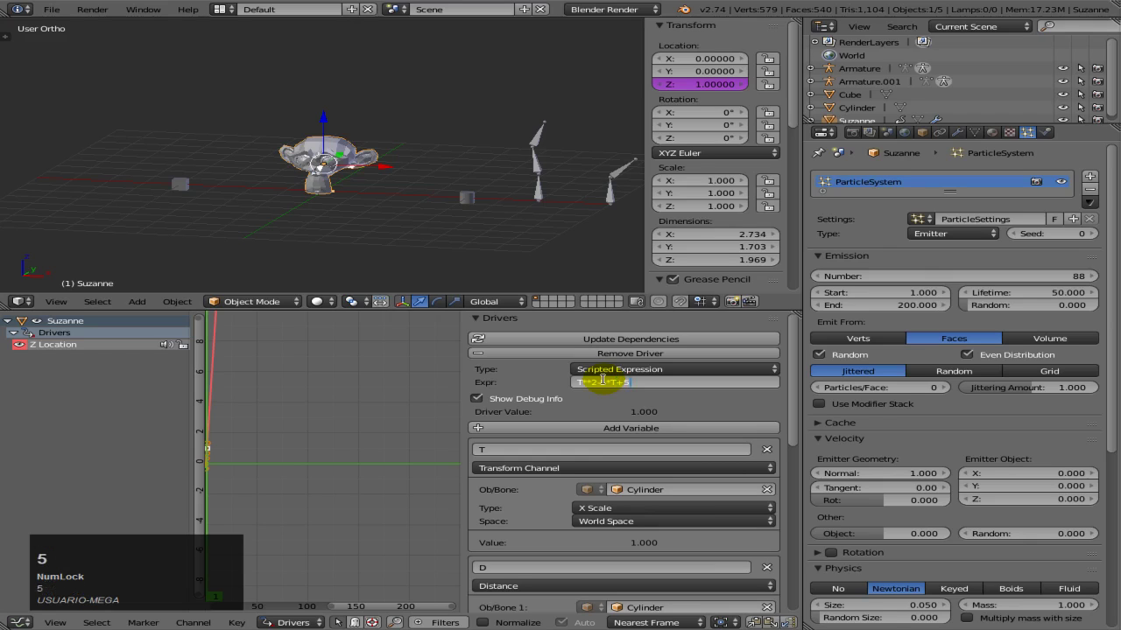
{"action": "key", "text": "Return"}
Check the parabola in Desmos, then return to Blender and try scaling the cylinder against the quadratic expression, cancelling the scaling.
{"action": "key", "text": "alt+Tab"}
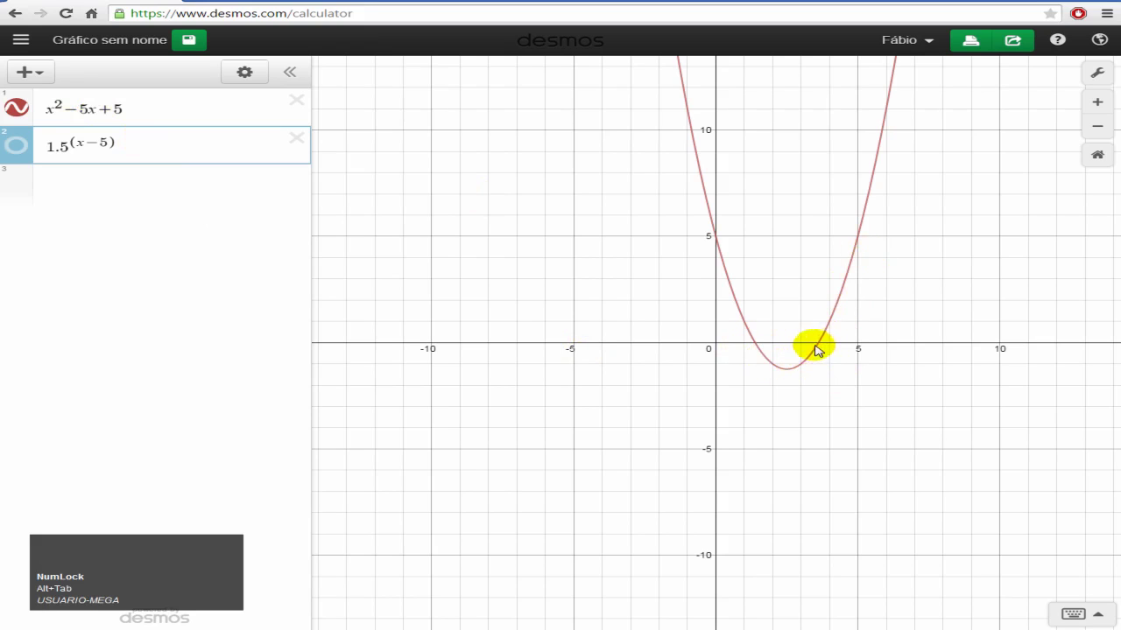
{"action": "key", "text": "alt+Tab"}
{"action": "right_click", "coordinate": [466, 196]}
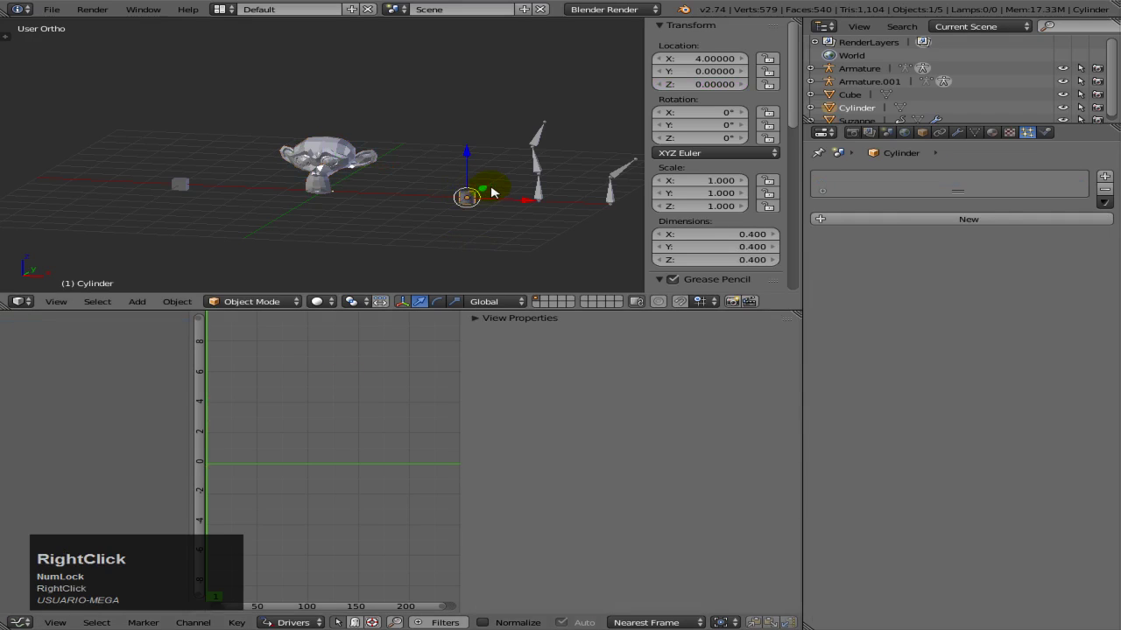
{"action": "key", "text": "s"}
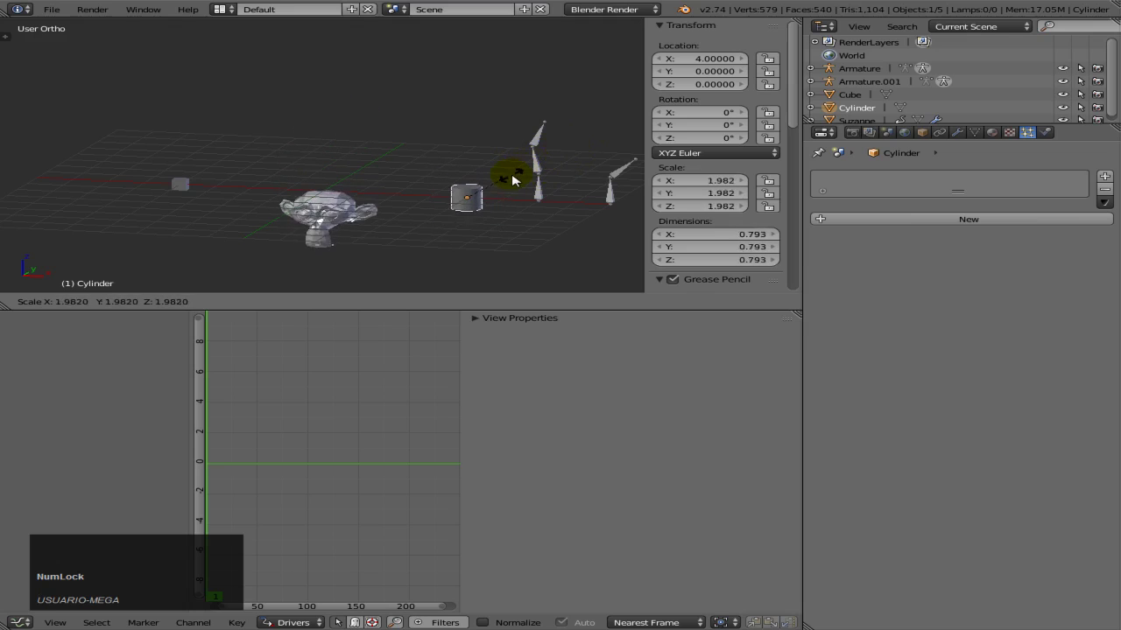
{"action": "right_click", "coordinate": [555, 170]}
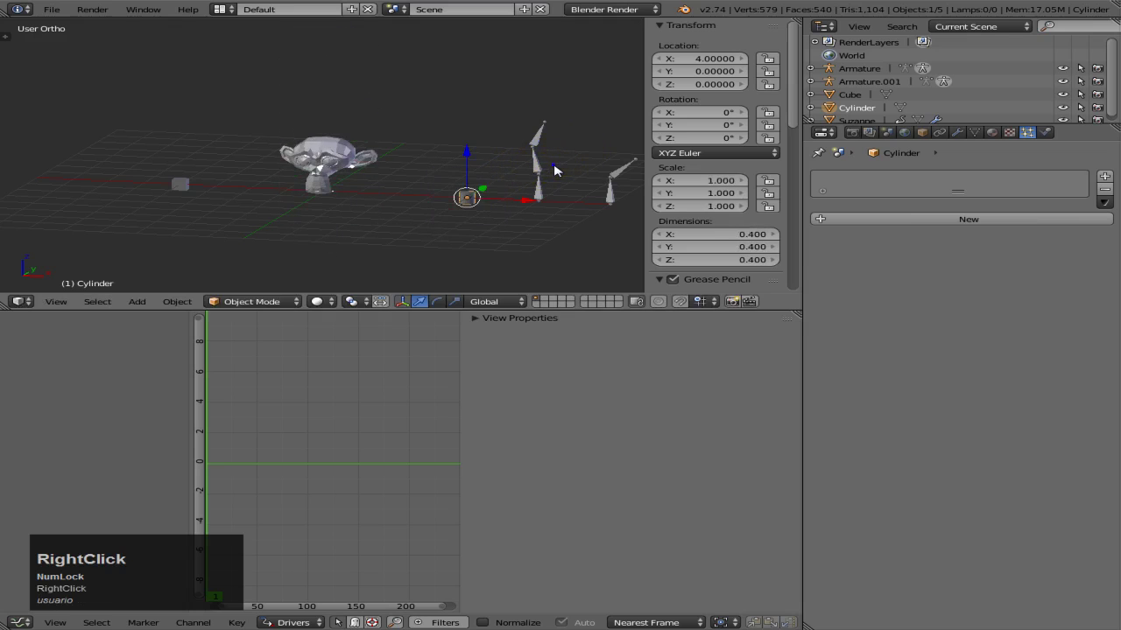
Select the monkey head and set its Z Location driver expression to D**2-5*D+5.
{"action": "right_click", "coordinate": [180, 185]}
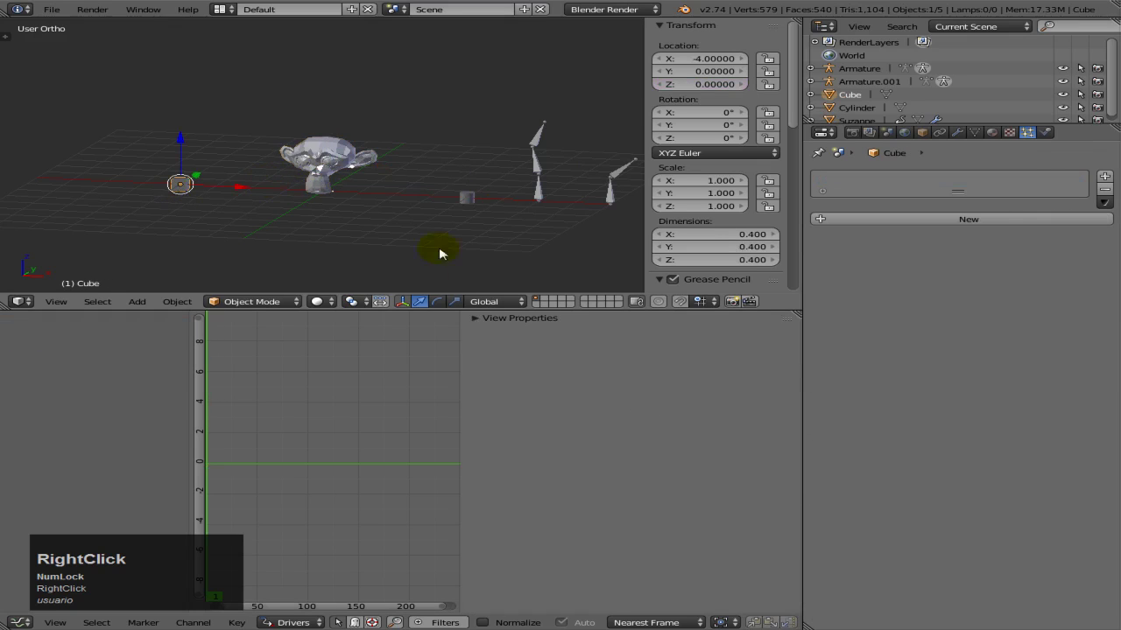
{"action": "right_click", "coordinate": [348, 166]}
{"action": "left_click", "coordinate": [613, 383]}
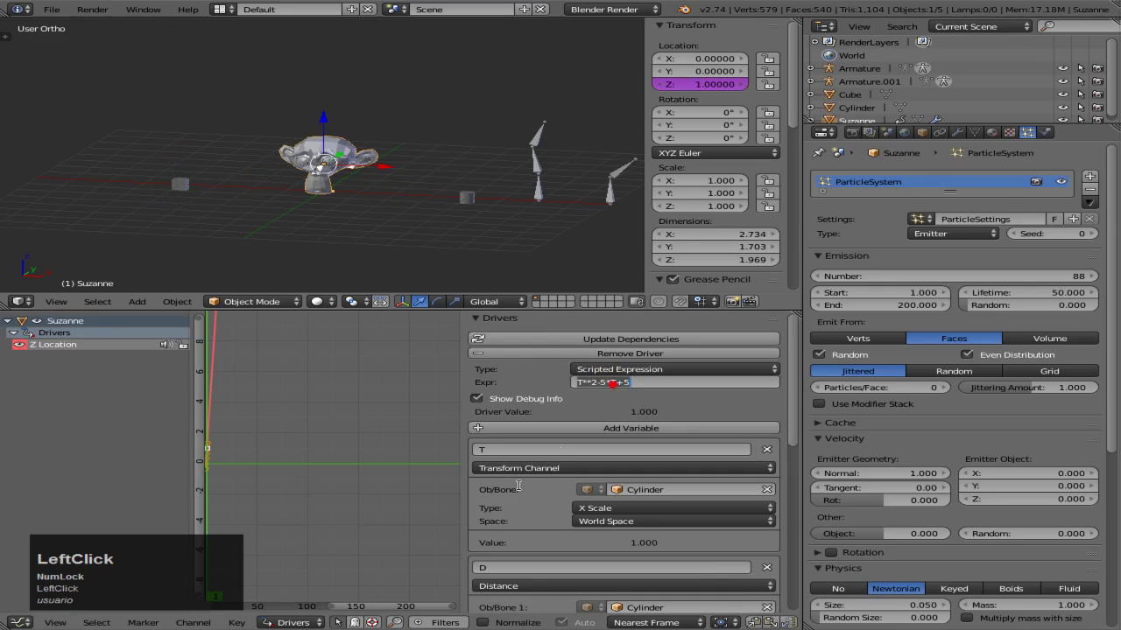
{"action": "left_click", "coordinate": [504, 536]}
{"action": "left_click", "coordinate": [579, 382]}
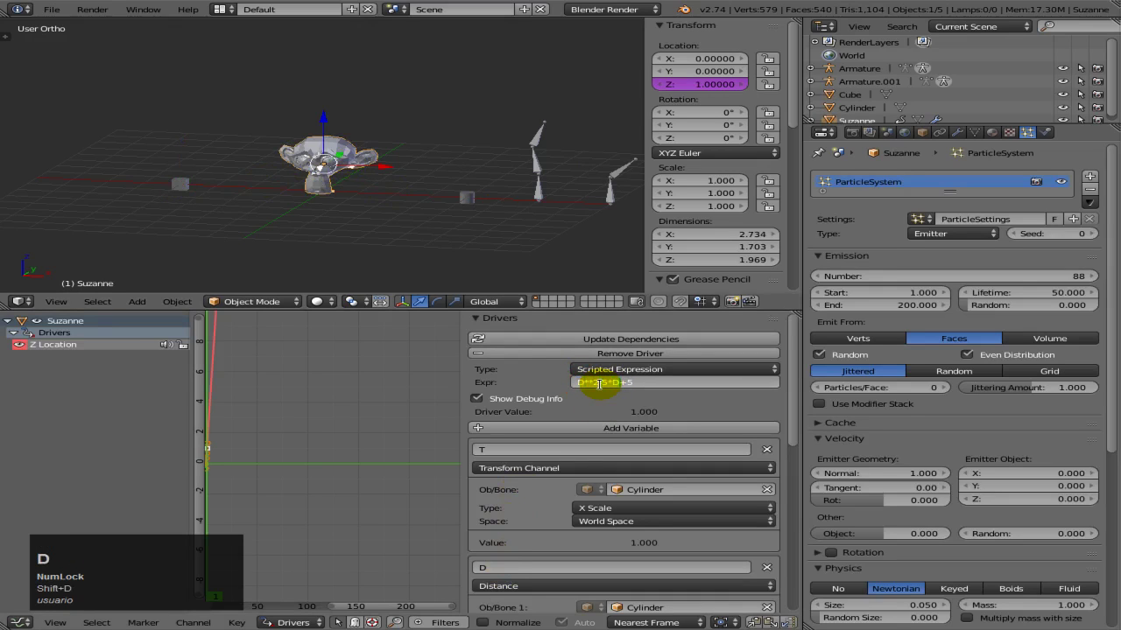
{"action": "left_click", "coordinate": [601, 390]}
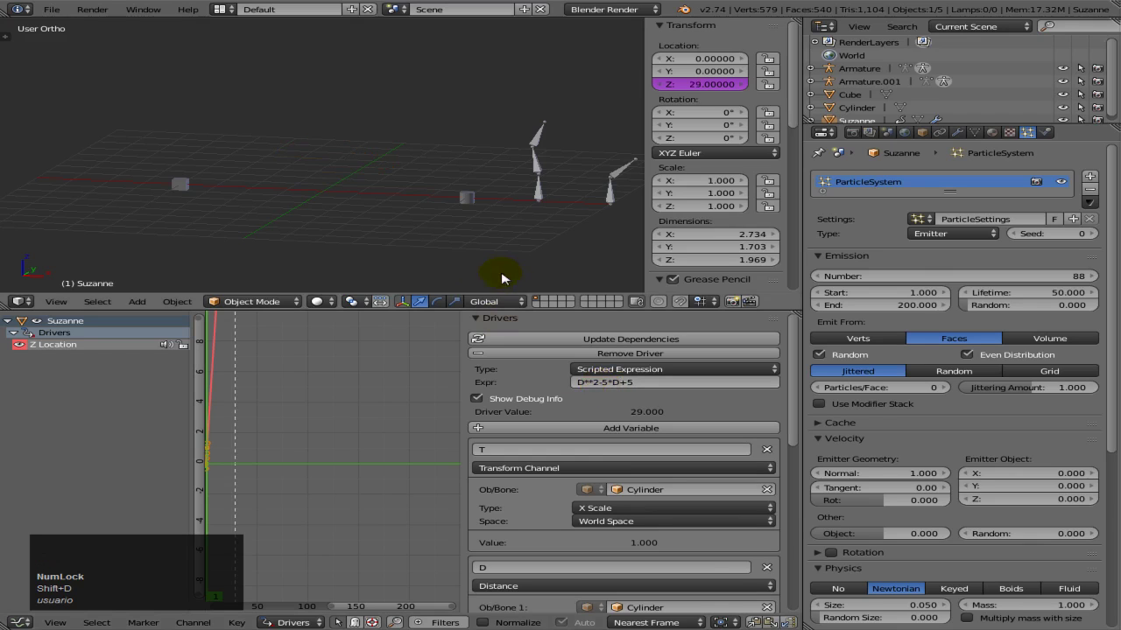
Try moving the cylinder along X toward the cube, then cancel the move and reselect the monkey head.
{"action": "right_click", "coordinate": [464, 199]}
{"action": "left_click_drag", "start_coordinate": [530, 201], "coordinate": [455, 169]}
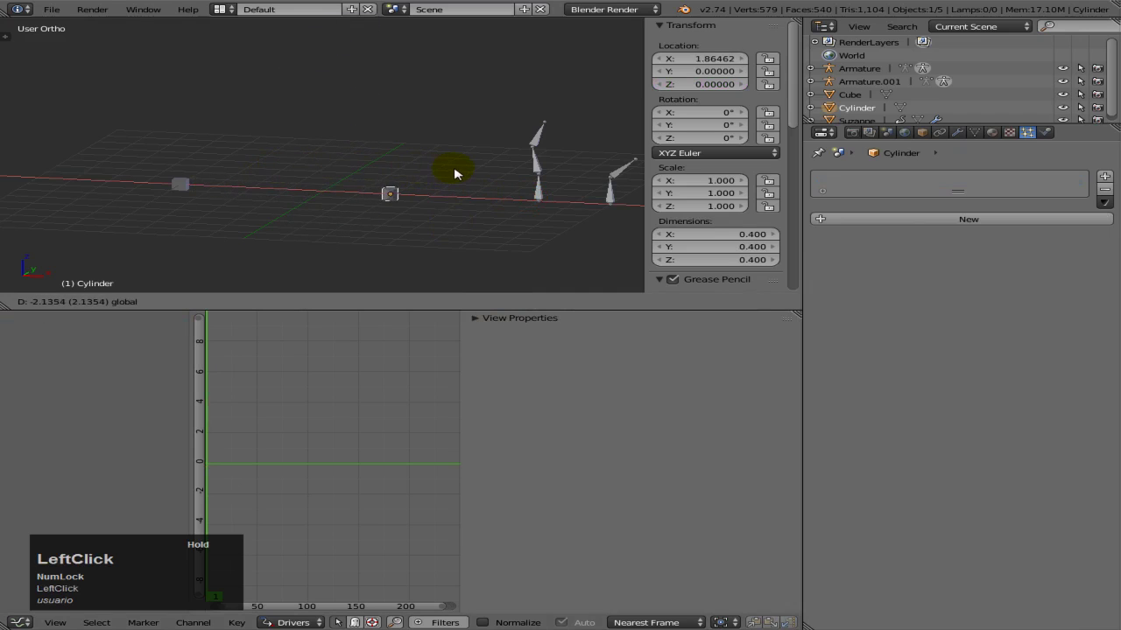
{"action": "right_click", "coordinate": [454, 174]}
{"action": "scroll", "coordinate": [375, 115], "scroll_direction": "down", "scroll_amount": 4}
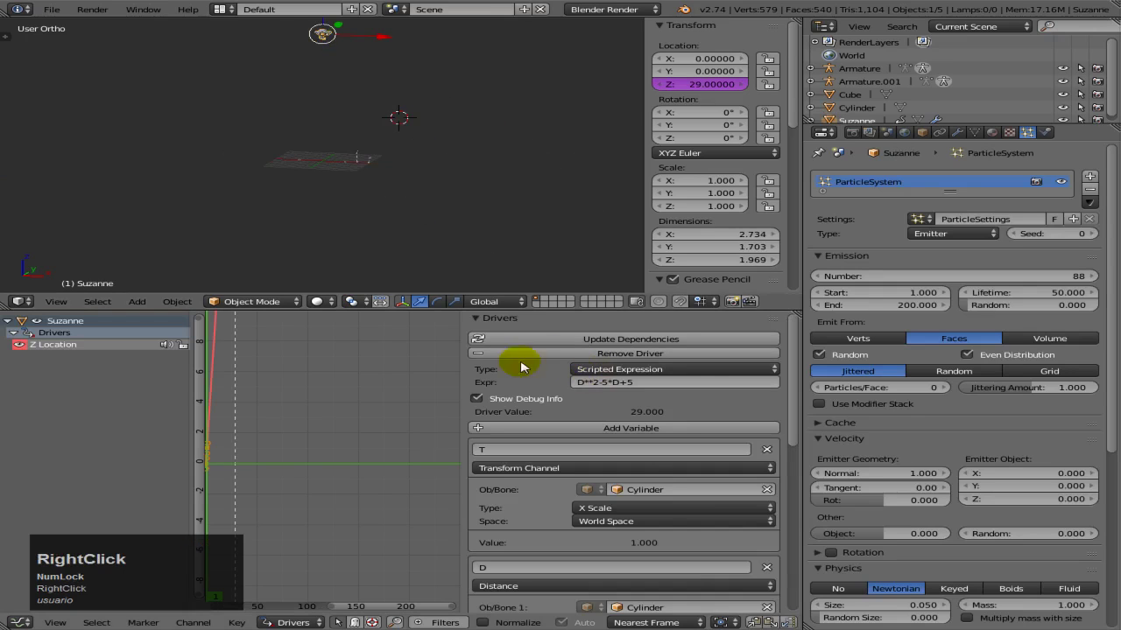
Switch to Desmos, hide the parabola and show the graph of 1.5^(x-5).
{"action": "key", "text": "alt+Tab"}
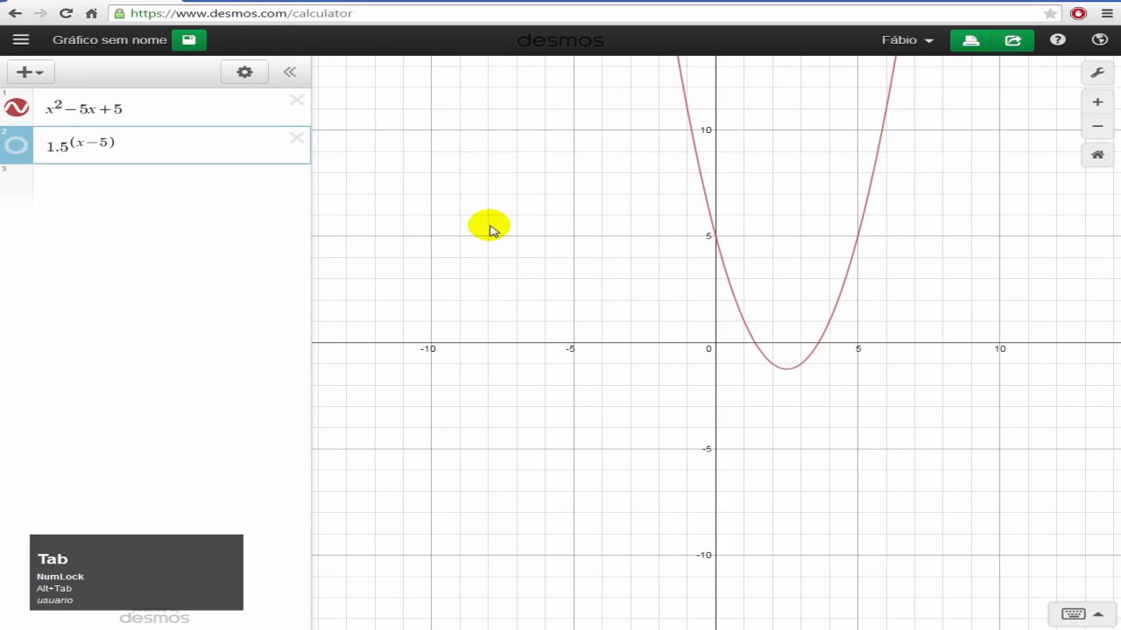
{"action": "left_click", "coordinate": [18, 109]}
{"action": "left_click", "coordinate": [16, 146]}
{"action": "left_click", "coordinate": [713, 341]}
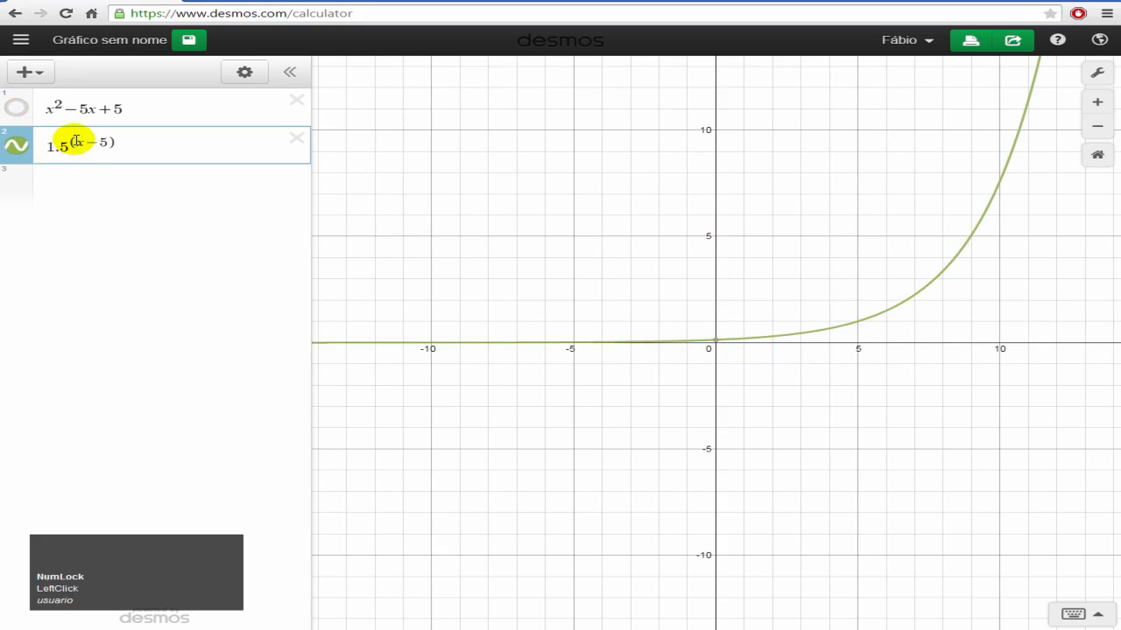
Return to Blender and set the monkey head's Z Location driver expression to 1.5**(T-5).
{"action": "key", "text": "alt+Tab"}
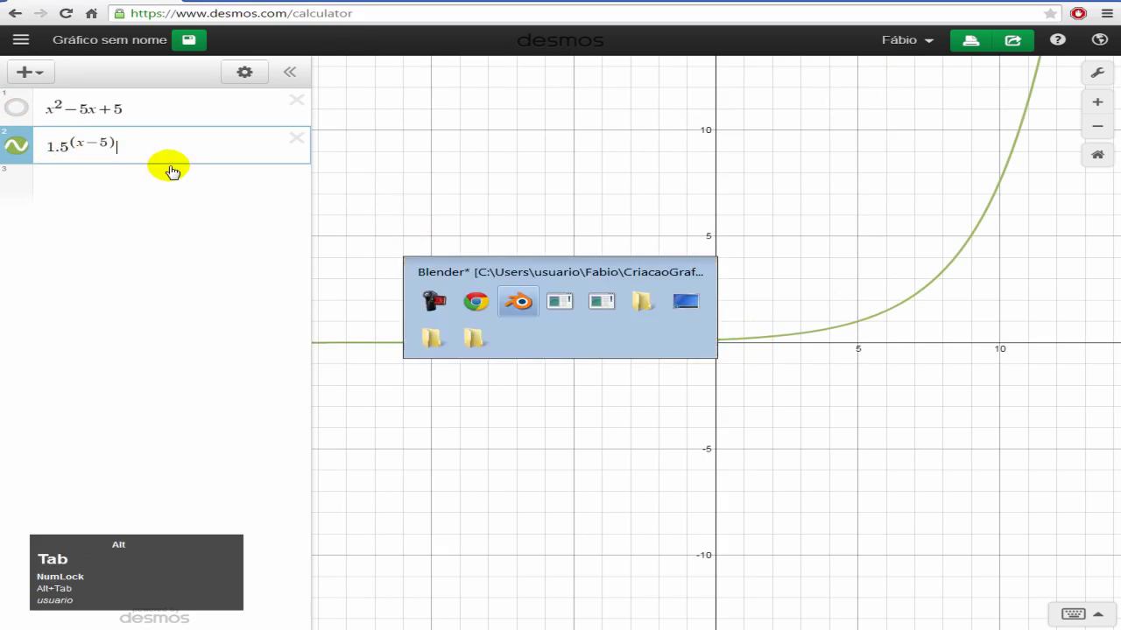
{"action": "left_click", "coordinate": [638, 384]}
{"action": "type", "text": "1.5**(T-5"}
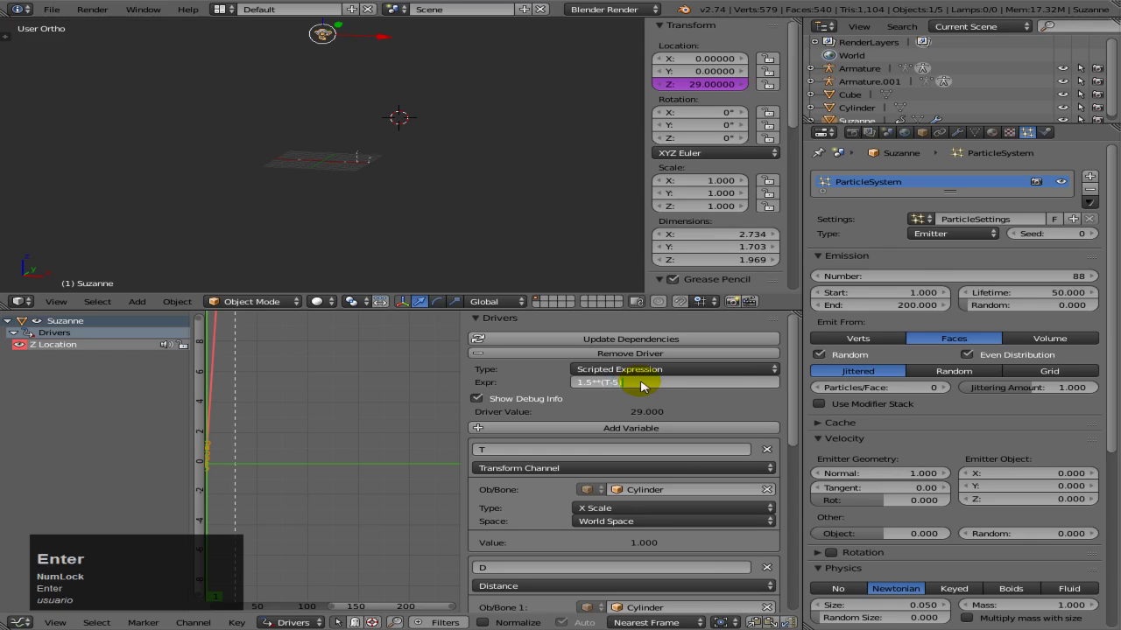
Try scaling up the cylinder against the exponential expression, then cancel the scaling.
{"action": "scroll", "coordinate": [320, 225], "scroll_direction": "up", "scroll_amount": 3}
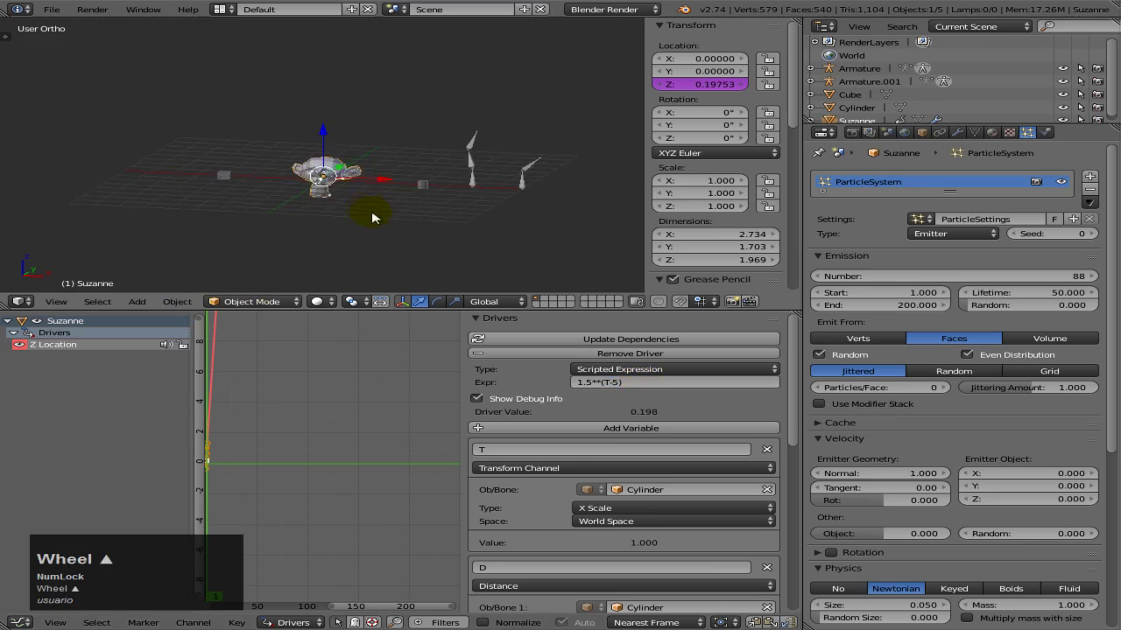
{"action": "scroll", "coordinate": [372, 218], "scroll_direction": "up", "scroll_amount": 2}
{"action": "right_click", "coordinate": [511, 195]}
{"action": "key", "text": "s"}
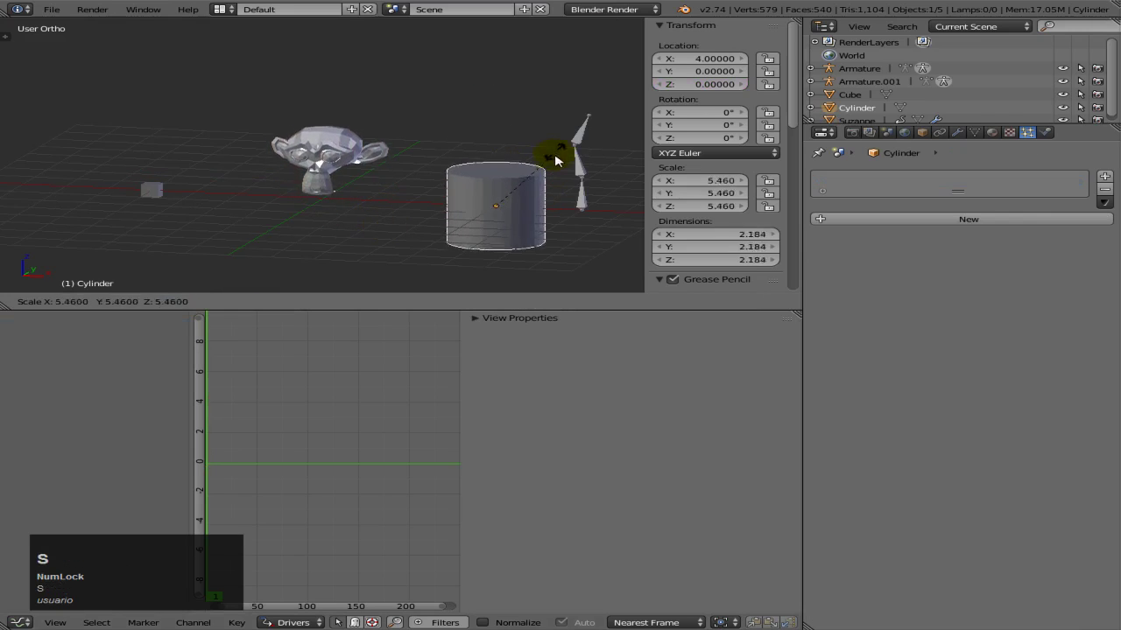
{"action": "right_click", "coordinate": [581, 93]}
Examine the 1.5^(x-5) curve in Desmos, then switch back to Blender.
{"action": "key", "text": "alt+Tab"}
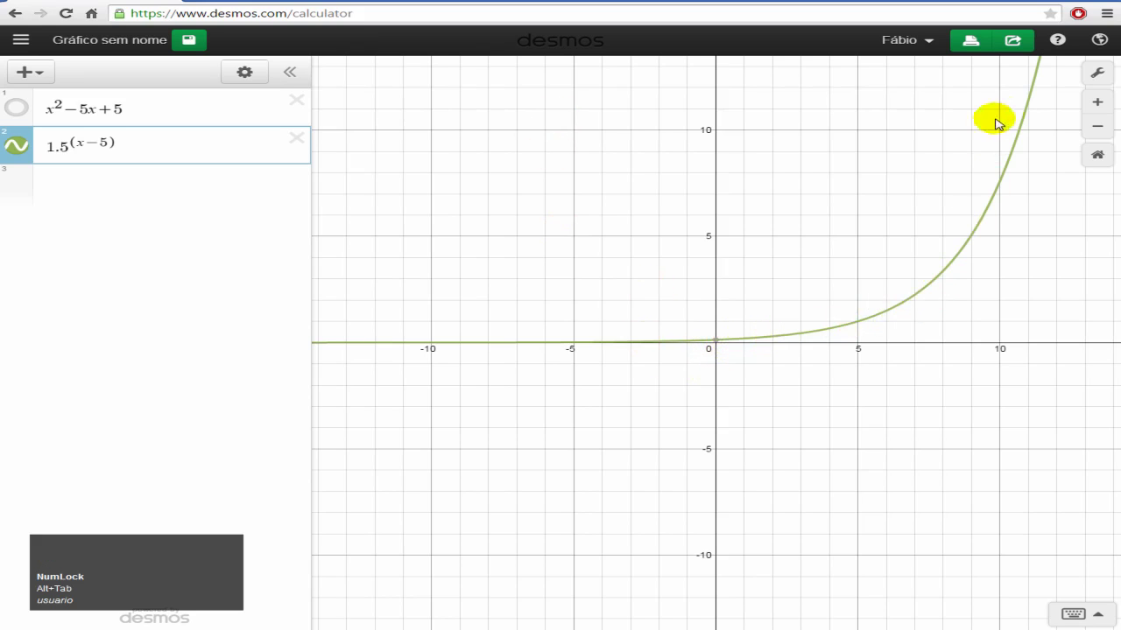
{"action": "mouse_move", "coordinate": [716, 346]}
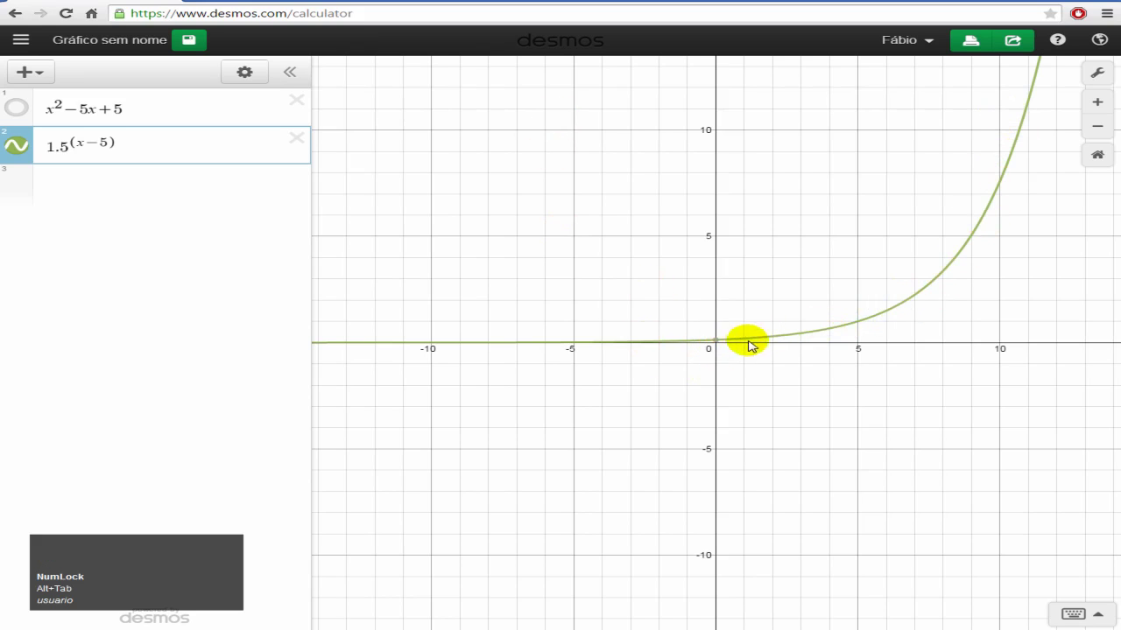
{"action": "key", "text": "alt+Tab"}
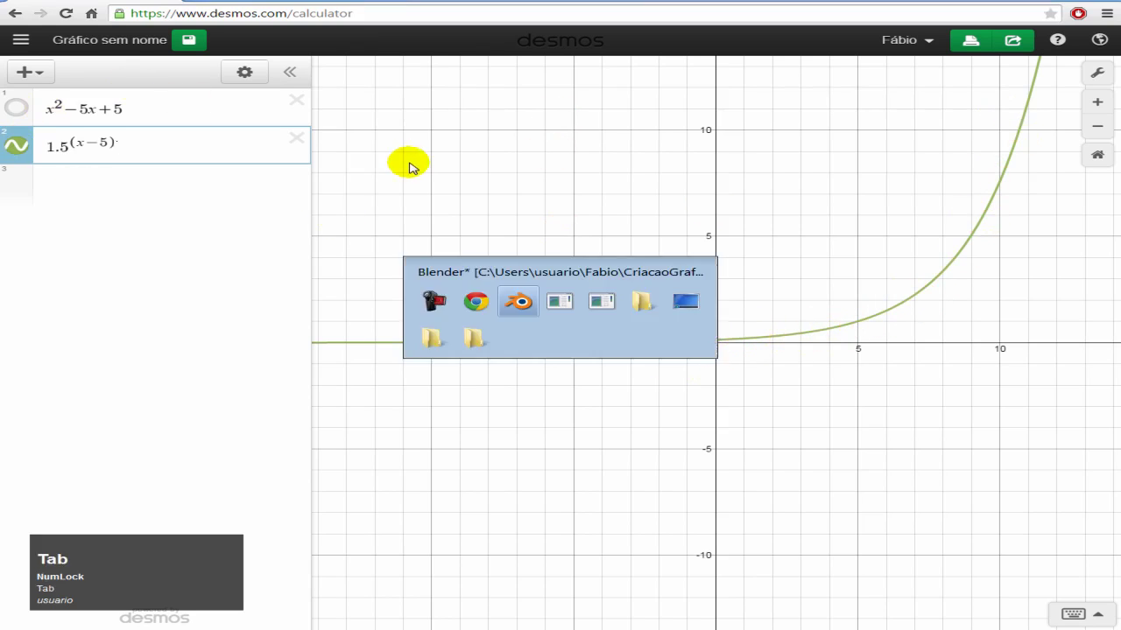
Reselect the monkey head and look through its Z Location driver's variables T, D, Rdf and P.
{"action": "scroll", "coordinate": [378, 214], "scroll_direction": "down", "scroll_amount": 1}
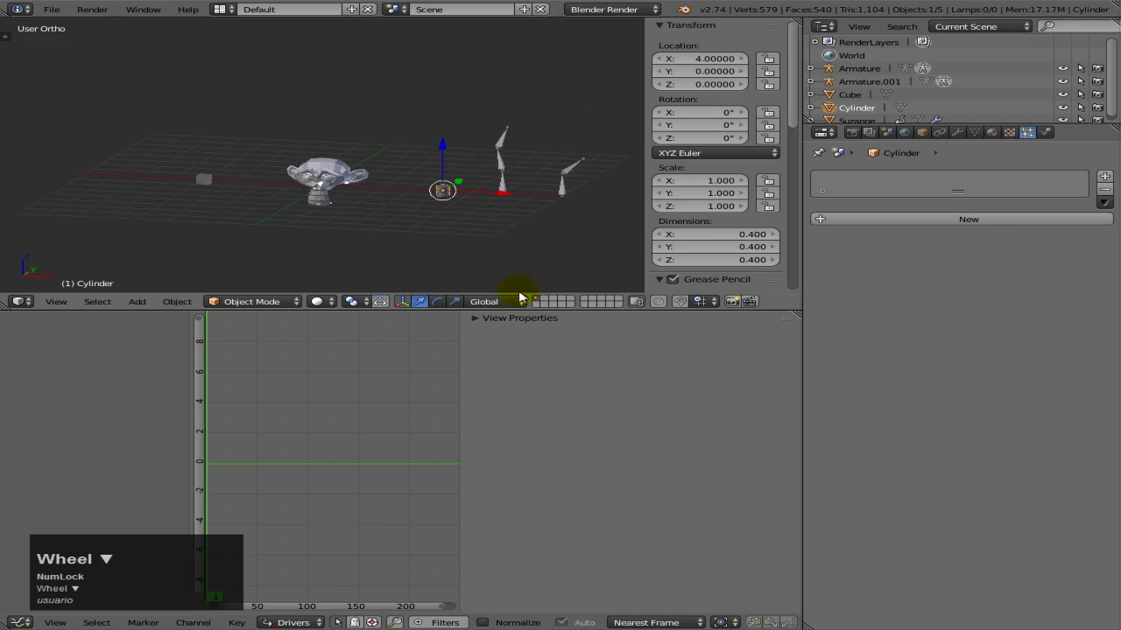
{"action": "right_click", "coordinate": [348, 197]}
{"action": "scroll", "coordinate": [638, 412], "scroll_direction": "down", "scroll_amount": 8}
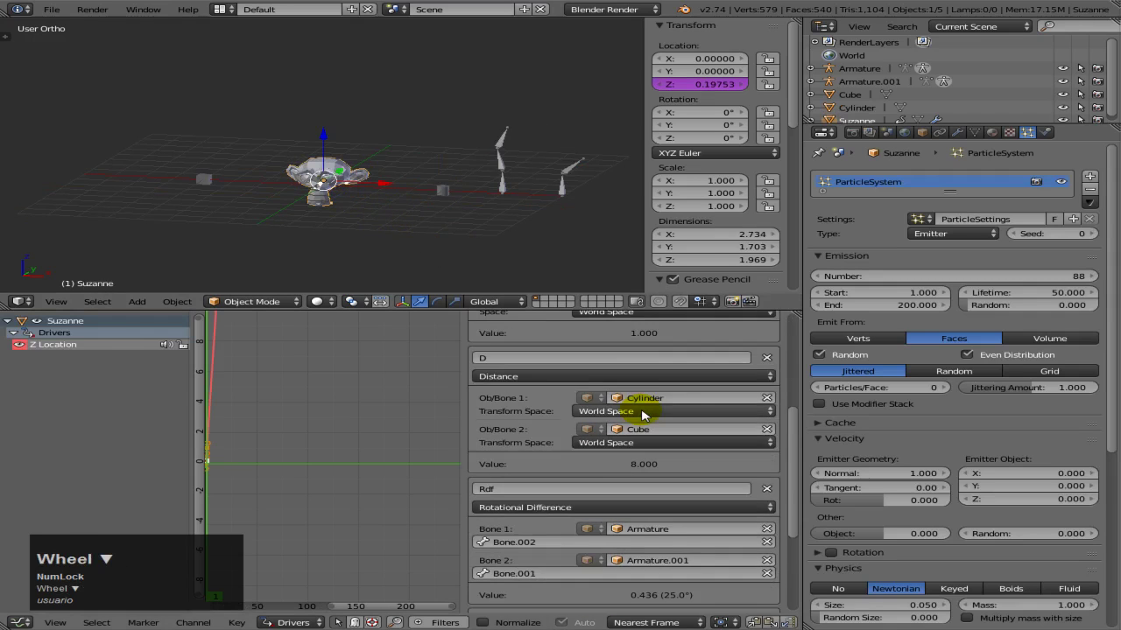
{"action": "scroll", "coordinate": [640, 411], "scroll_direction": "down", "scroll_amount": 5}
{"action": "scroll", "coordinate": [634, 442], "scroll_direction": "up", "scroll_amount": 5}
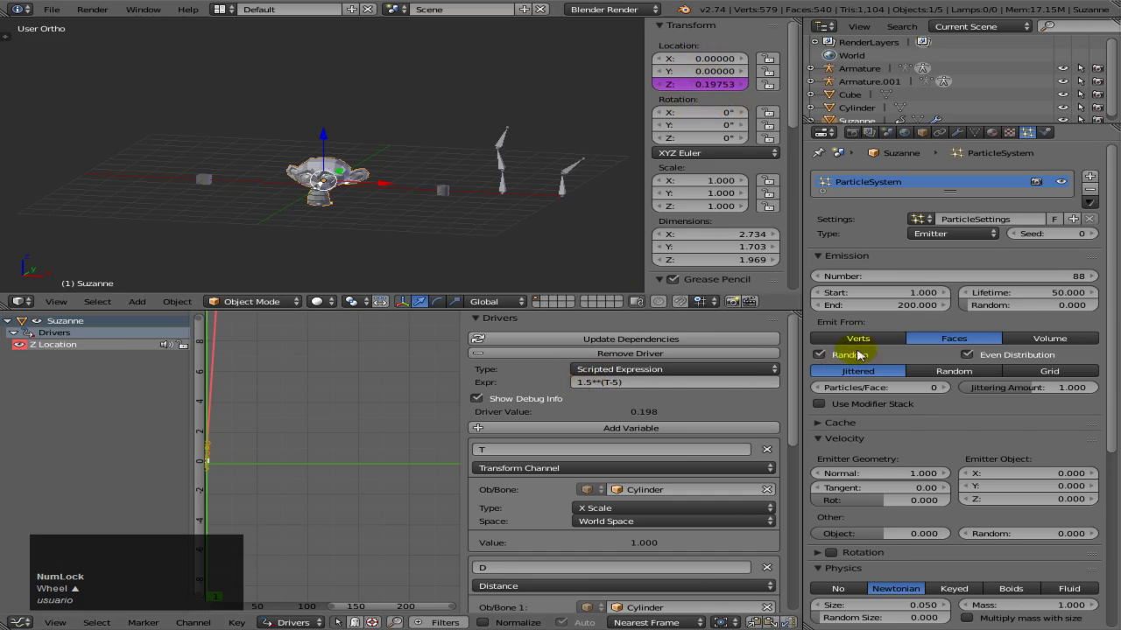
{"action": "scroll", "coordinate": [607, 462], "scroll_direction": "down", "scroll_amount": 8}
{"action": "scroll", "coordinate": [607, 465], "scroll_direction": "up", "scroll_amount": 8}
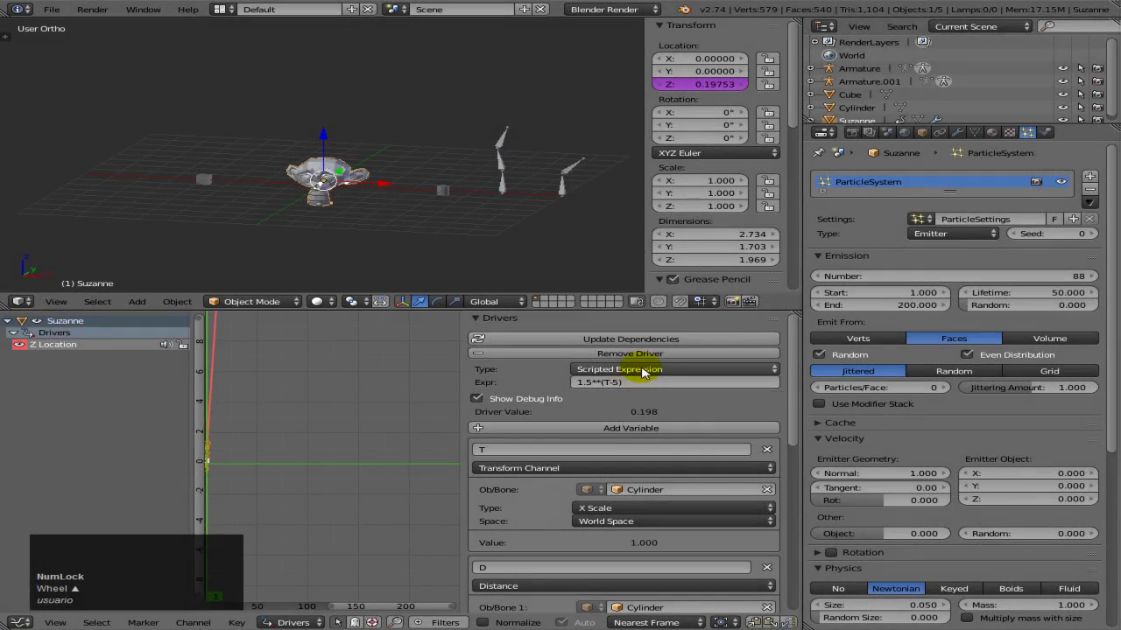
Change the Z Location driver's type to Averaged Value and review the values of its variables.
{"action": "left_click", "coordinate": [644, 368]}
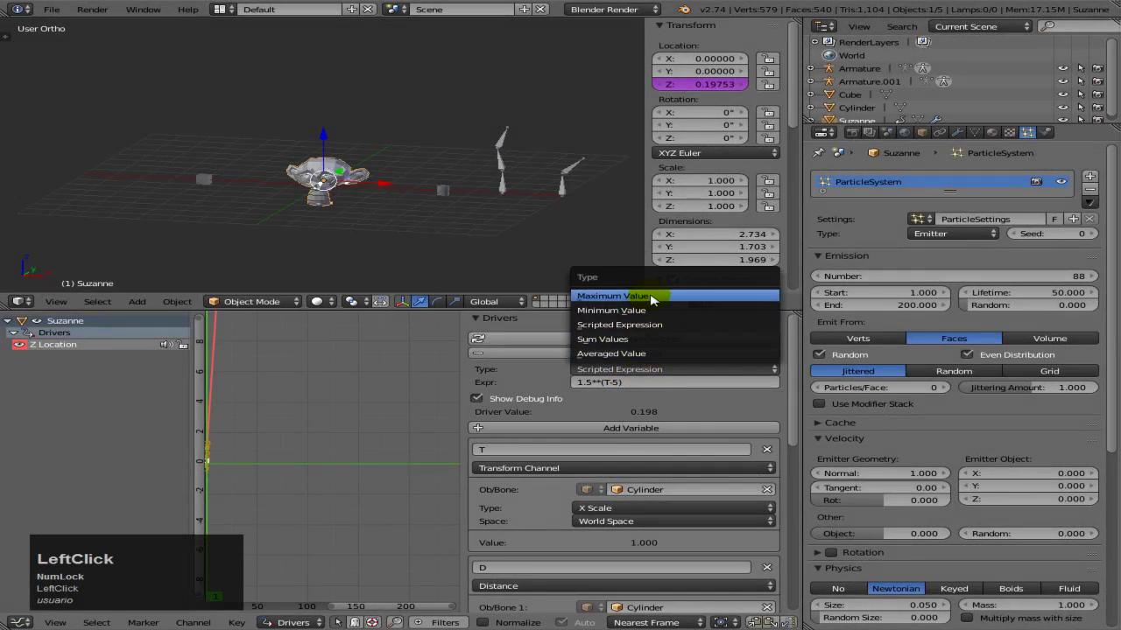
{"action": "left_click", "coordinate": [639, 354]}
{"action": "scroll", "coordinate": [600, 440], "scroll_direction": "down", "scroll_amount": 10}
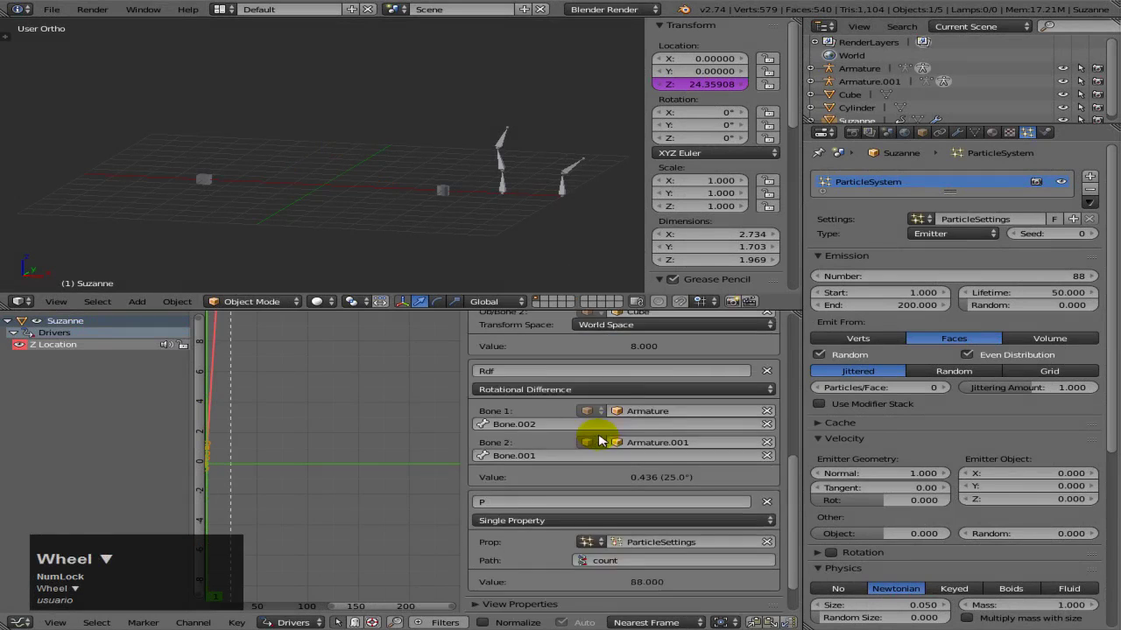
{"action": "scroll", "coordinate": [601, 440], "scroll_direction": "up", "scroll_amount": 10}
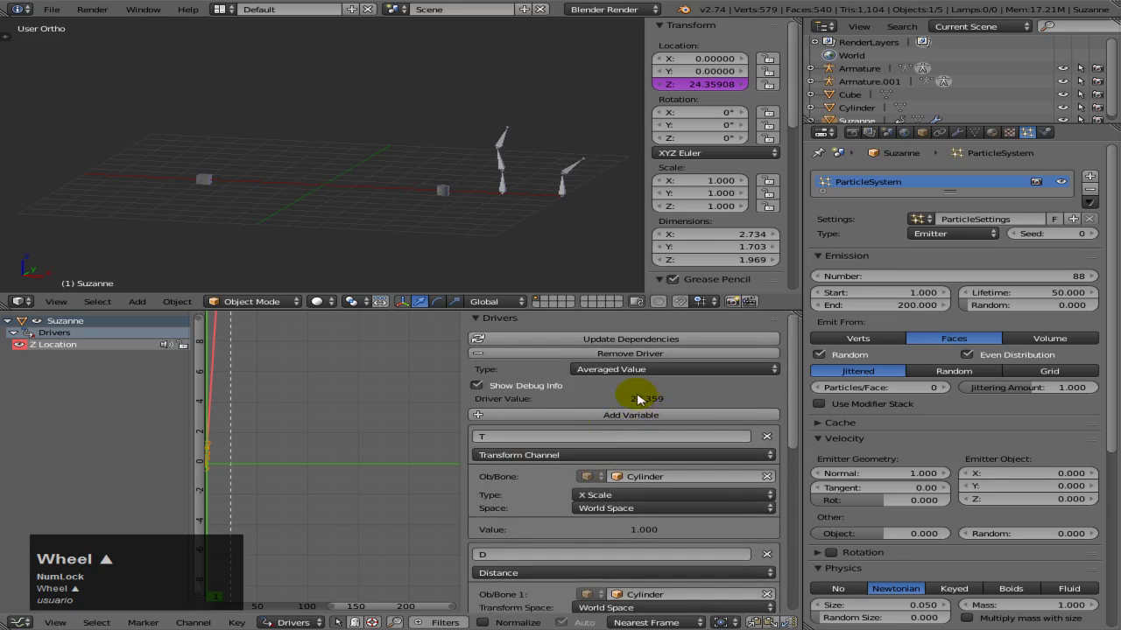
{"action": "scroll", "coordinate": [647, 404], "scroll_direction": "down", "scroll_amount": 2}
{"action": "scroll", "coordinate": [646, 403], "scroll_direction": "up", "scroll_amount": 2}
{"action": "scroll", "coordinate": [648, 421], "scroll_direction": "down", "scroll_amount": 8}
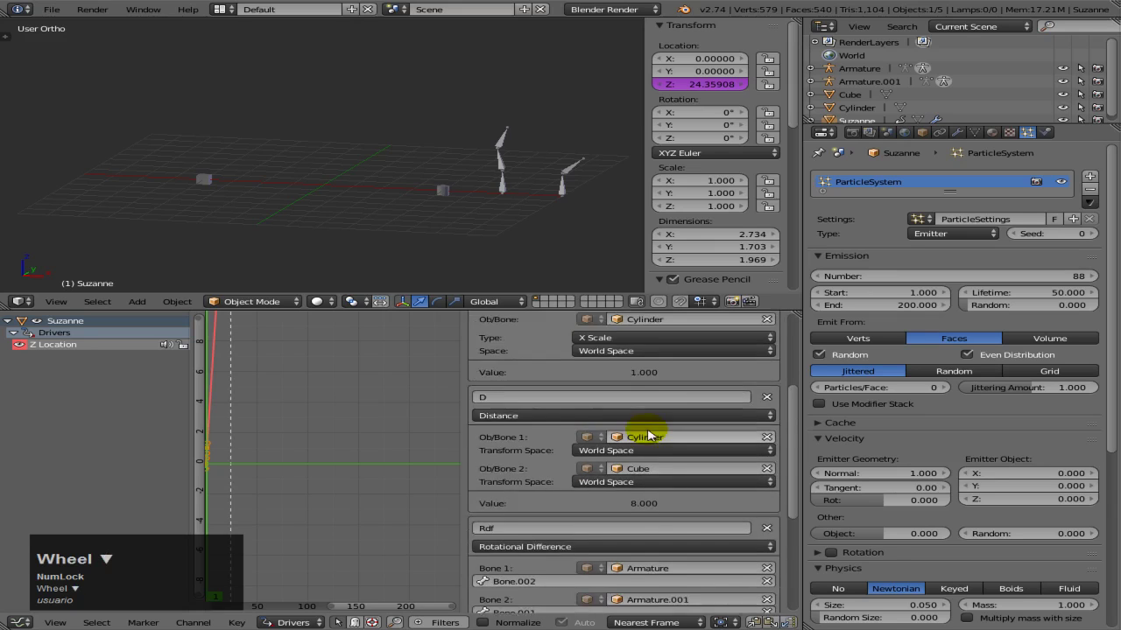
{"action": "scroll", "coordinate": [648, 435], "scroll_direction": "down", "scroll_amount": 4}
Lower the particle system's emission number to 11 and check the driver value.
{"action": "left_click", "coordinate": [1033, 277]}
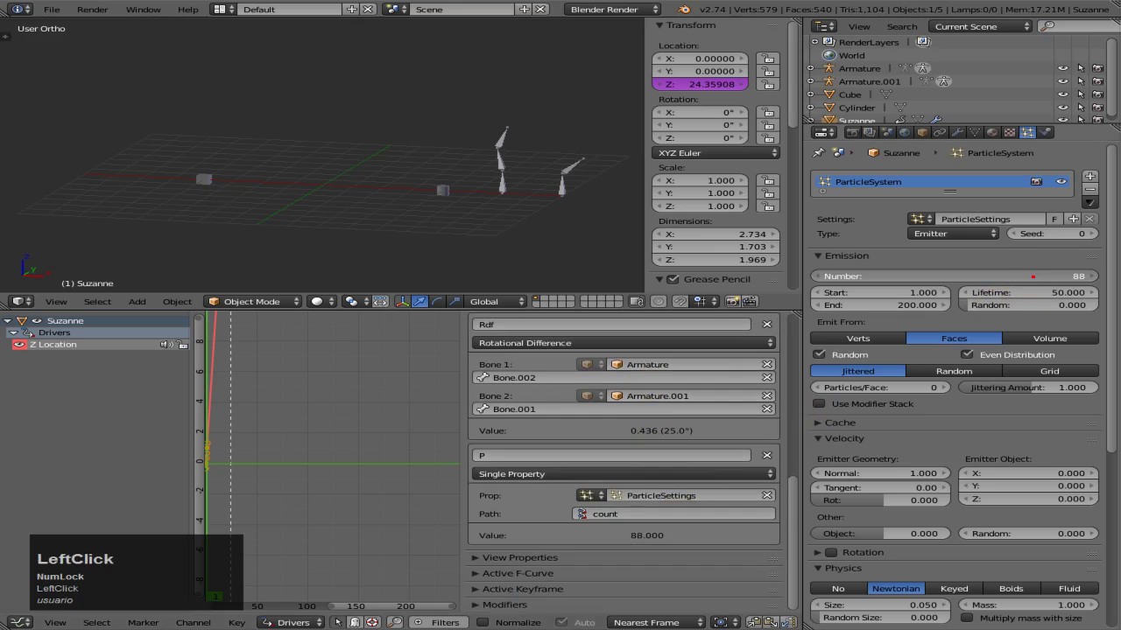
{"action": "left_click_drag", "start_coordinate": [1033, 276], "coordinate": [951, 283]}
{"action": "scroll", "coordinate": [636, 535], "scroll_direction": "up", "scroll_amount": 8}
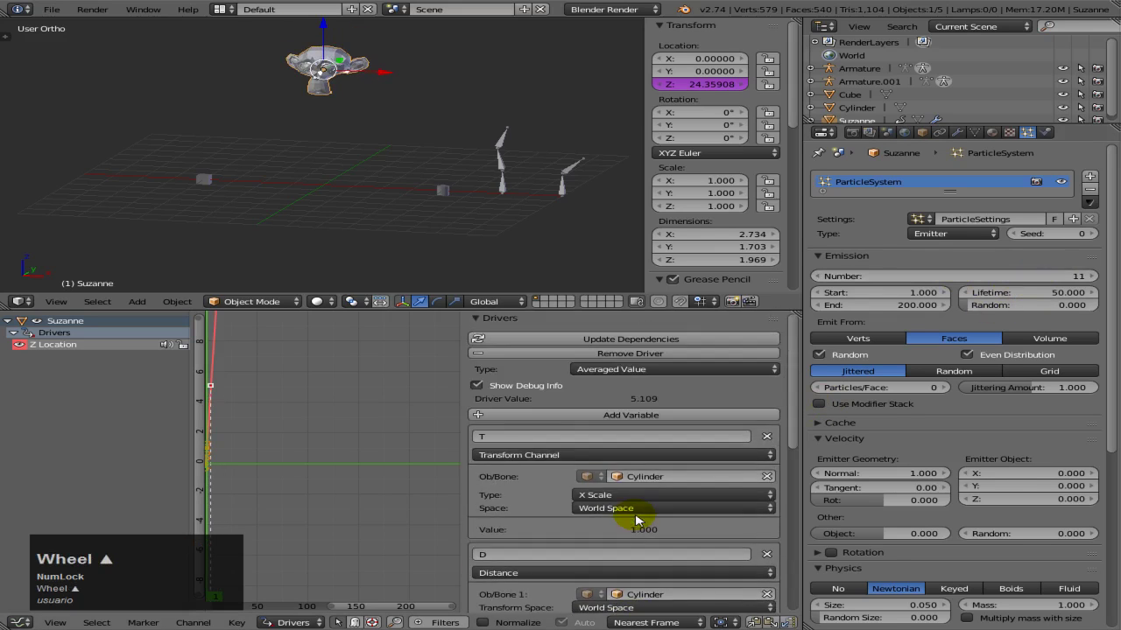
Try the driver type Sum Values followed by Minimum Value, comparing the variable values.
{"action": "left_click", "coordinate": [643, 370]}
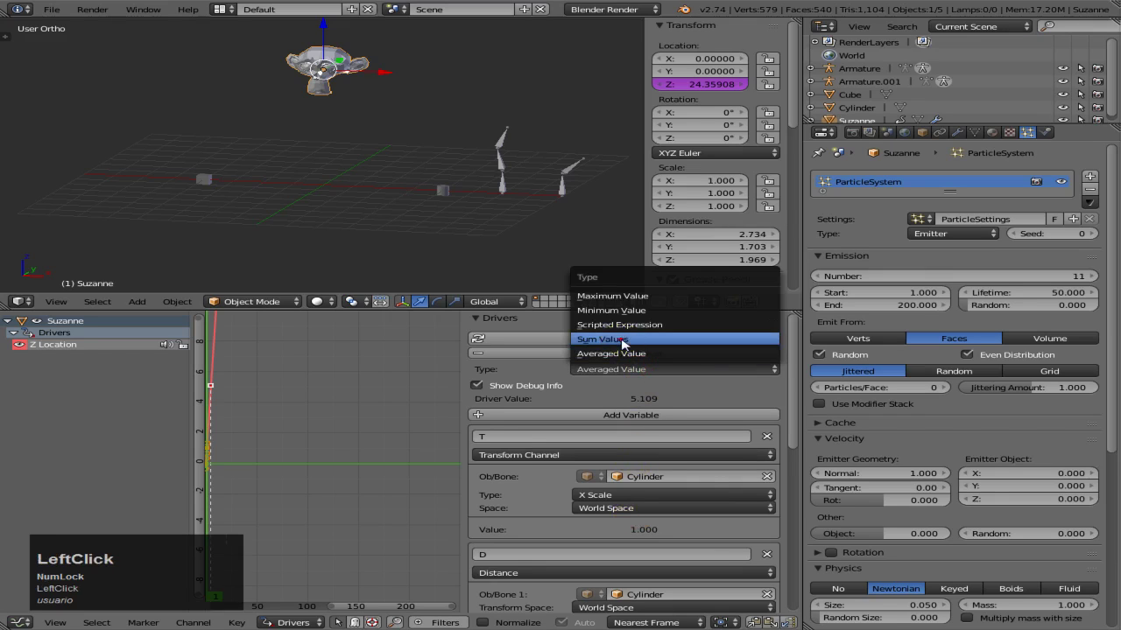
{"action": "left_click", "coordinate": [625, 341]}
{"action": "left_click", "coordinate": [634, 369]}
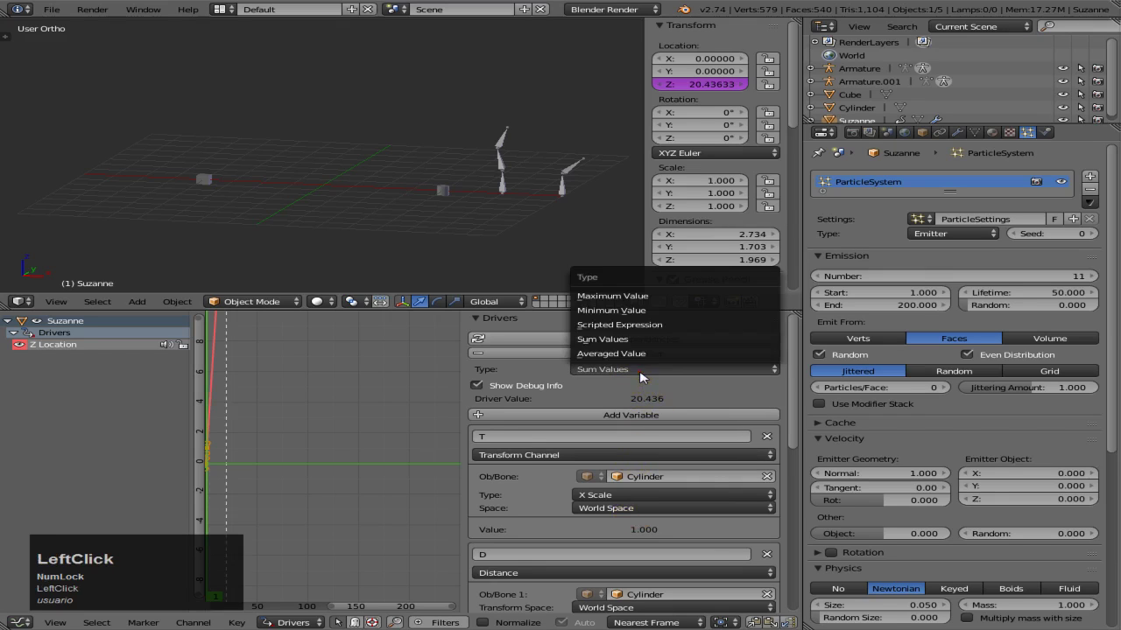
{"action": "left_click", "coordinate": [634, 310]}
{"action": "scroll", "coordinate": [607, 443], "scroll_direction": "down", "scroll_amount": 5}
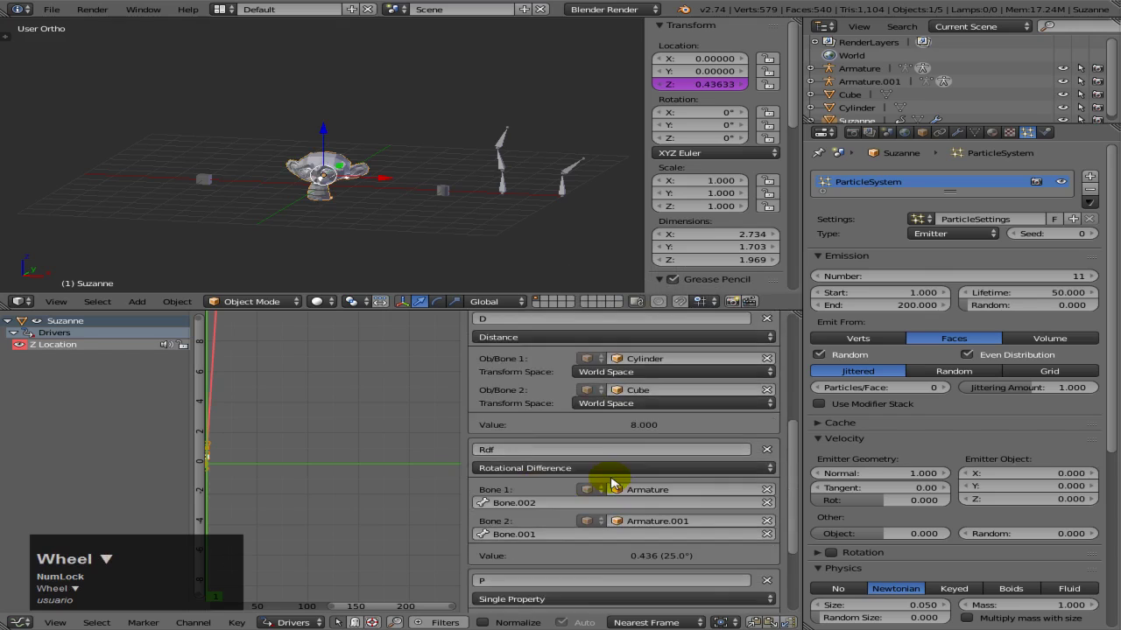
{"action": "scroll", "coordinate": [601, 470], "scroll_direction": "up", "scroll_amount": 5}
Set the Z Location driver's type to Maximum Value and compare the variable values.
{"action": "left_click", "coordinate": [640, 369]}
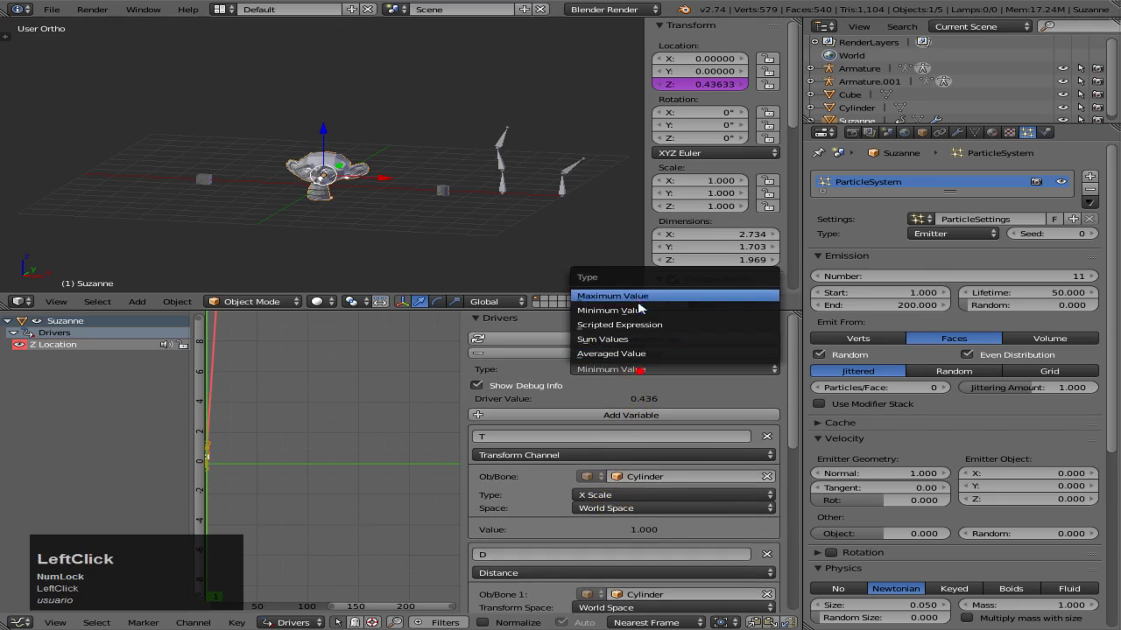
{"action": "left_click", "coordinate": [638, 297]}
{"action": "scroll", "coordinate": [648, 437], "scroll_direction": "down", "scroll_amount": 6}
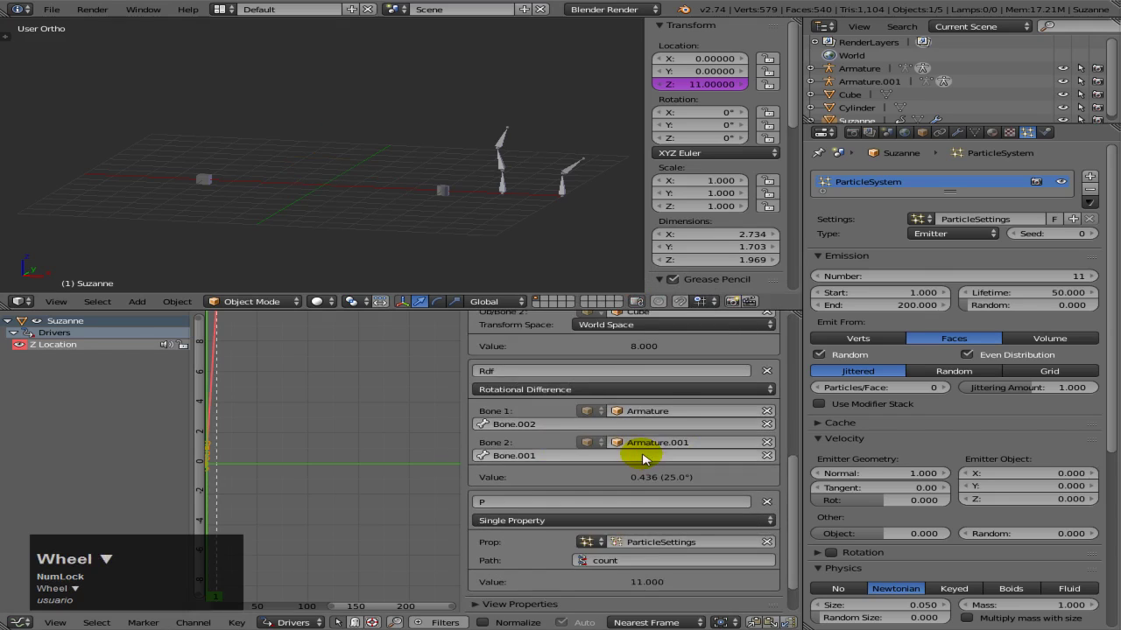
{"action": "scroll", "coordinate": [662, 476], "scroll_direction": "up", "scroll_amount": 6}
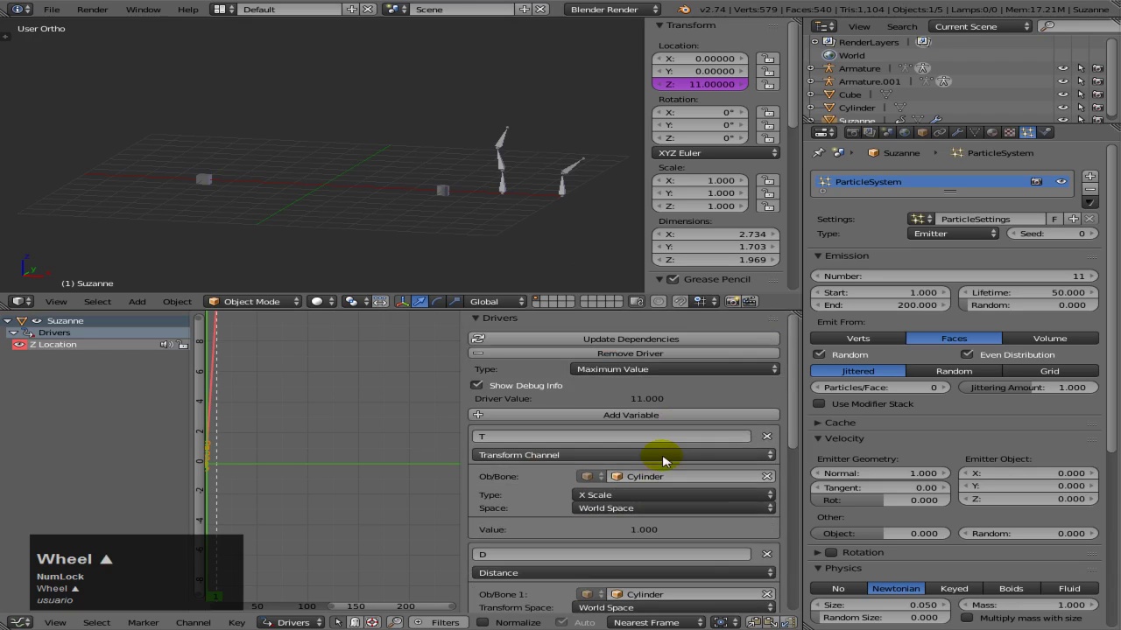
Examine the available driver types and the variable values of the Z Location driver.
{"action": "left_click", "coordinate": [657, 369]}
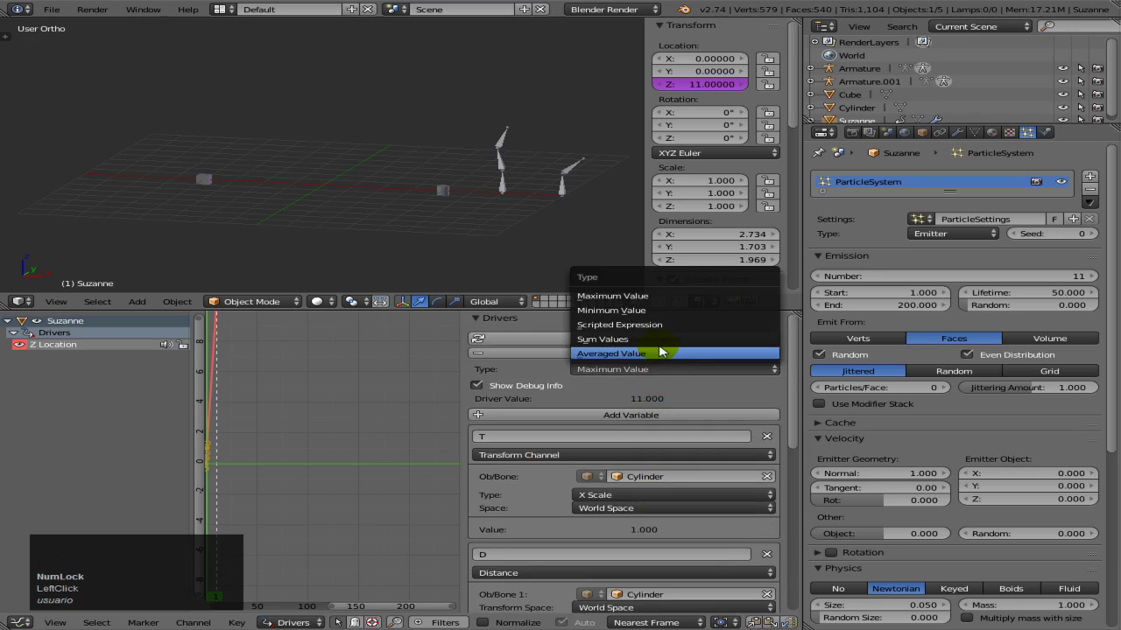
{"action": "left_click", "coordinate": [619, 373]}
{"action": "scroll", "coordinate": [621, 394], "scroll_direction": "down", "scroll_amount": 6}
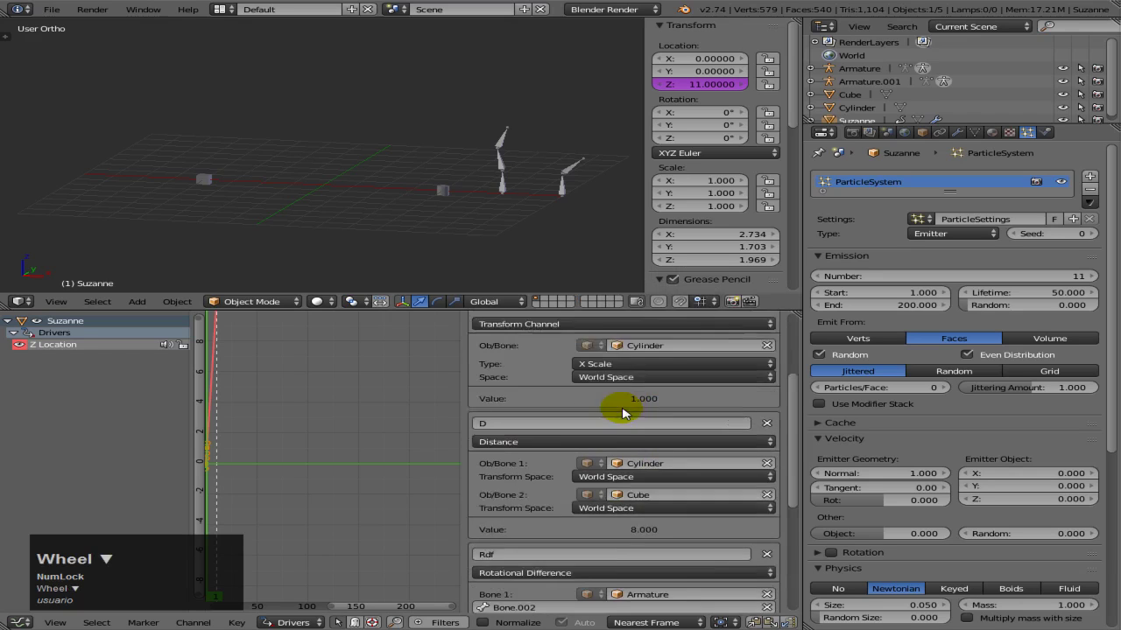
{"action": "scroll", "coordinate": [624, 413], "scroll_direction": "up", "scroll_amount": 2}
{"action": "scroll", "coordinate": [623, 413], "scroll_direction": "up", "scroll_amount": 4}
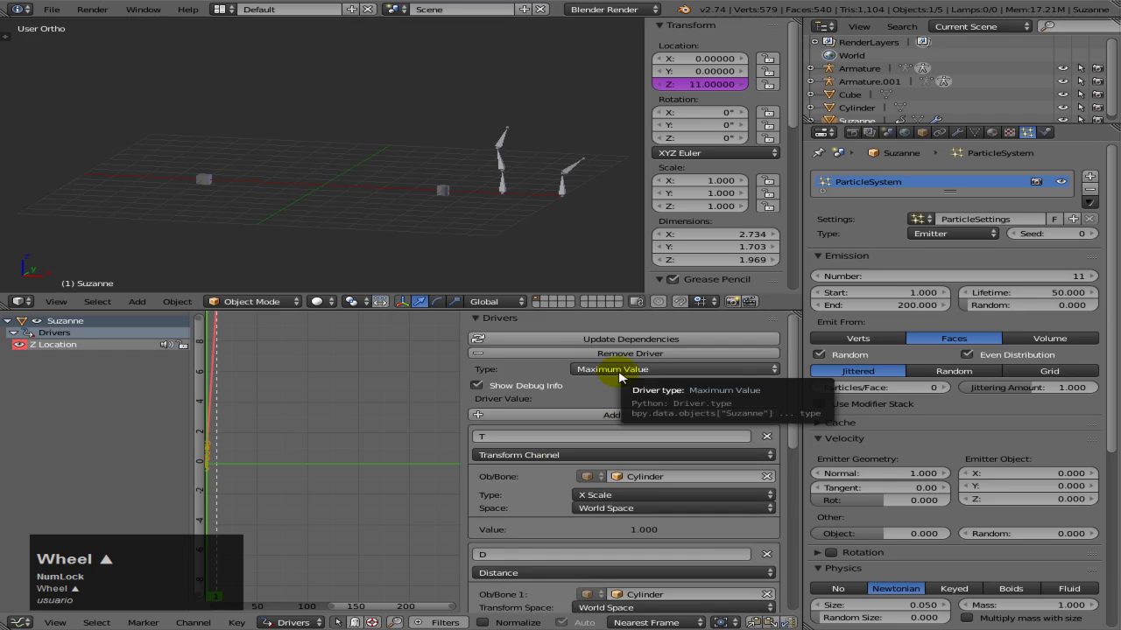
{"action": "left_click", "coordinate": [619, 372]}
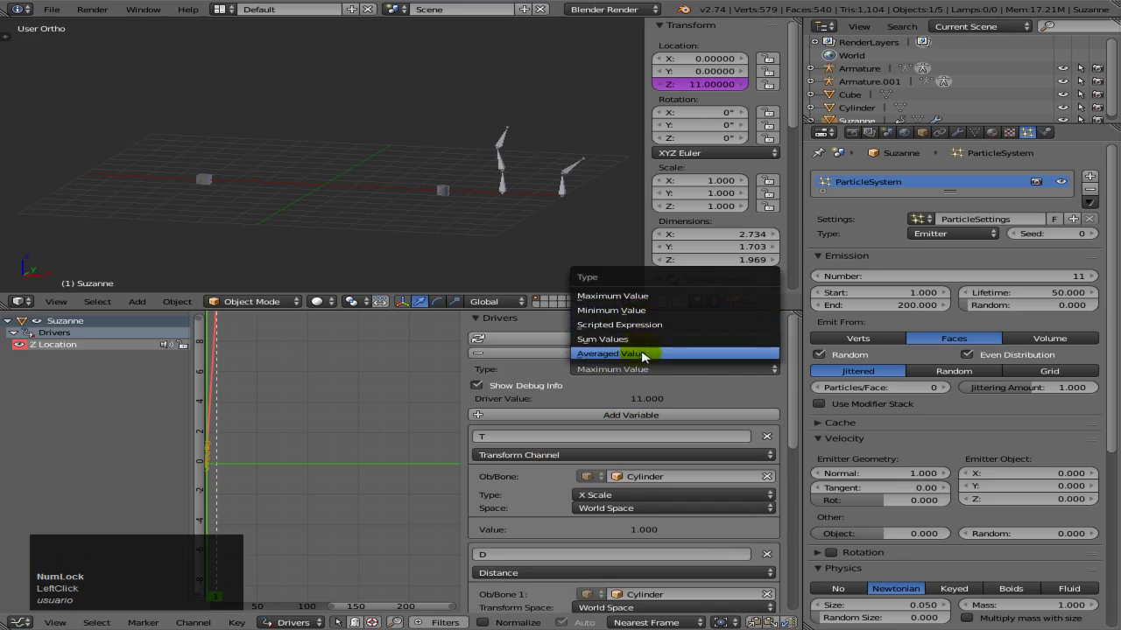
{"action": "left_click", "coordinate": [638, 391]}
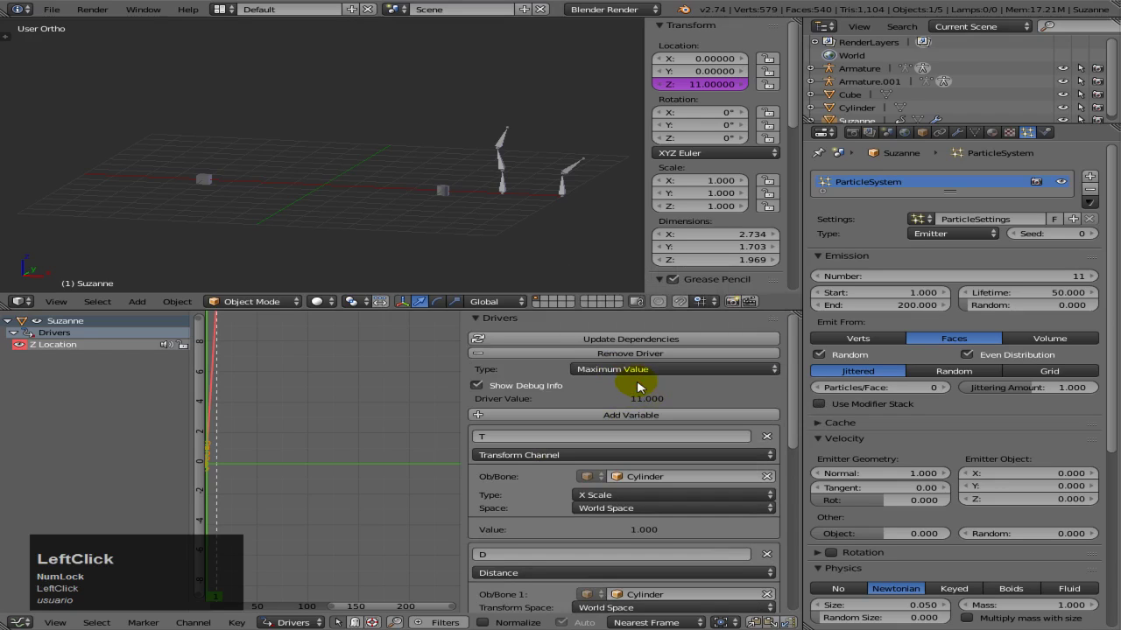
Set the Z Location driver's type to Averaged Value and review the T and D variable values.
{"action": "left_click", "coordinate": [634, 370]}
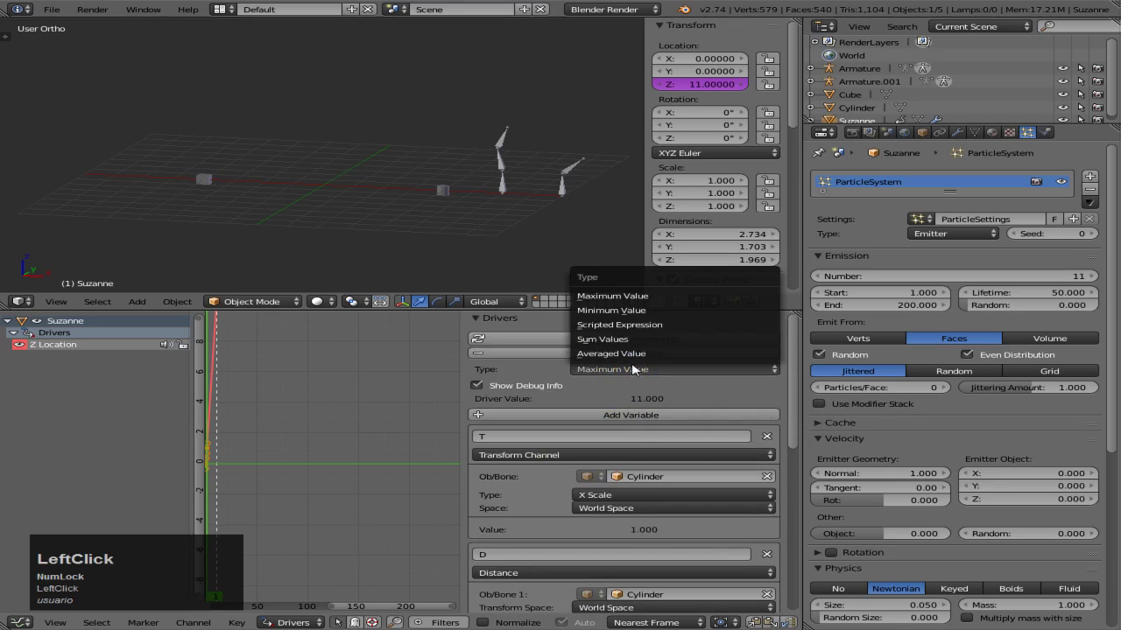
{"action": "left_click", "coordinate": [613, 354]}
{"action": "scroll", "coordinate": [583, 442], "scroll_direction": "down", "scroll_amount": 5}
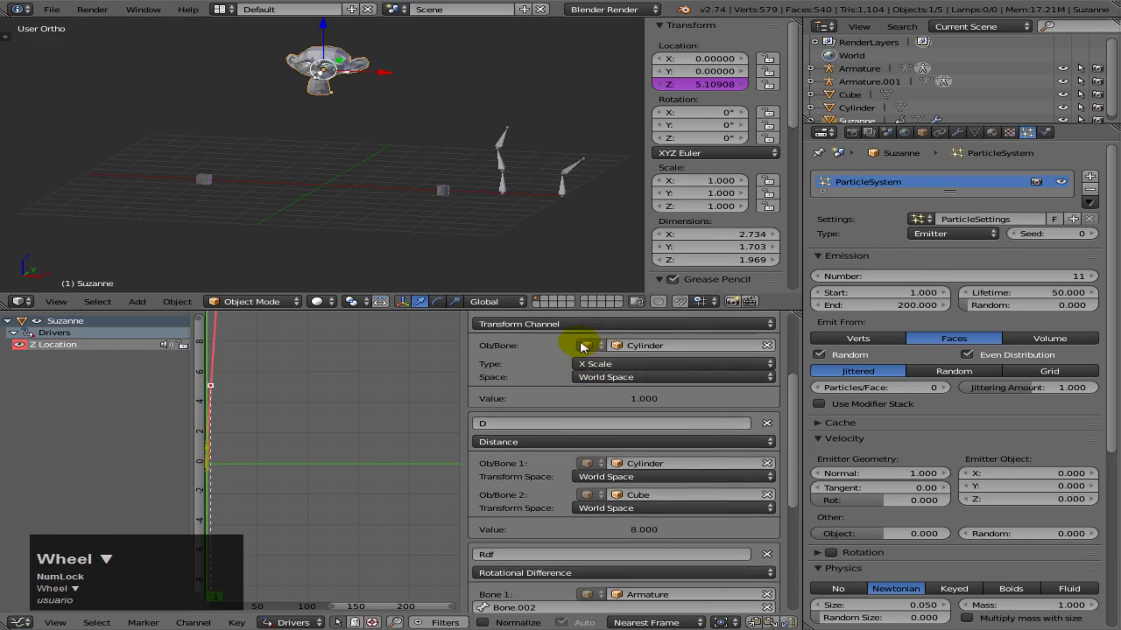
{"action": "scroll", "coordinate": [579, 403], "scroll_direction": "up", "scroll_amount": 2}
{"action": "scroll", "coordinate": [587, 525], "scroll_direction": "up", "scroll_amount": 3}
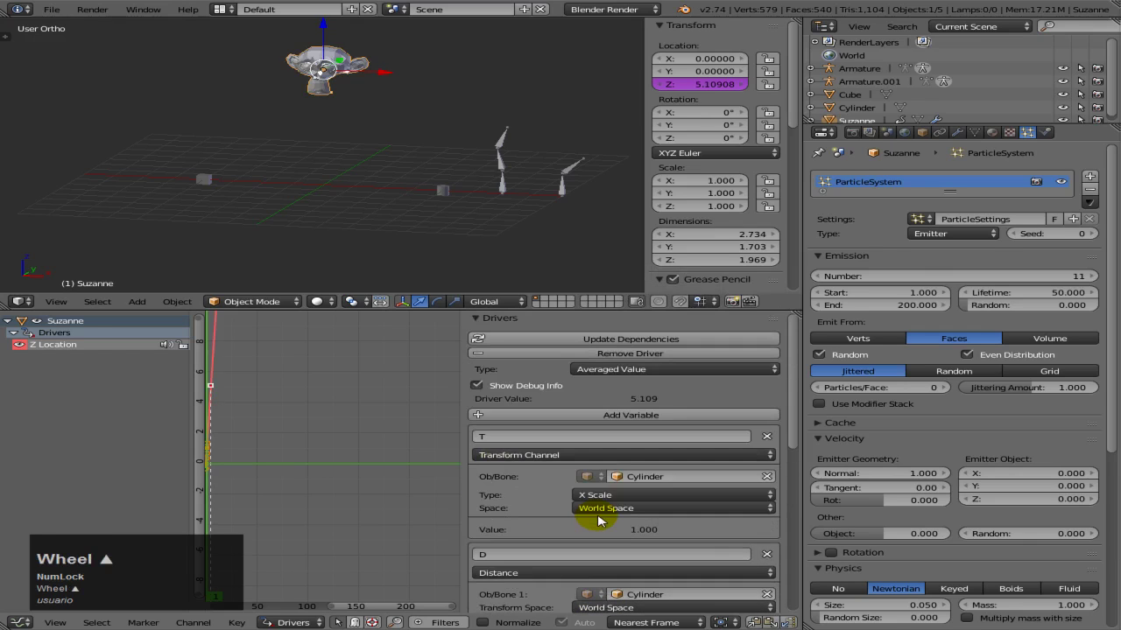
Switch the Z Location driver to Scripted Expression and enter the expression (T+D)/2.
{"action": "left_click", "coordinate": [652, 373]}
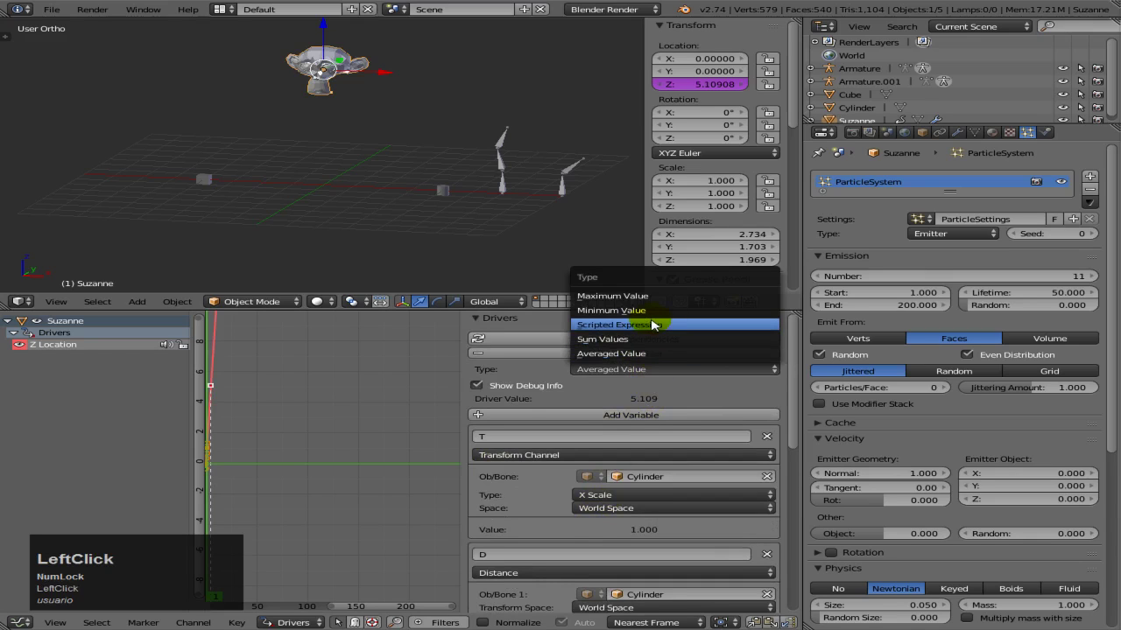
{"action": "left_click", "coordinate": [651, 325]}
{"action": "left_click", "coordinate": [638, 383]}
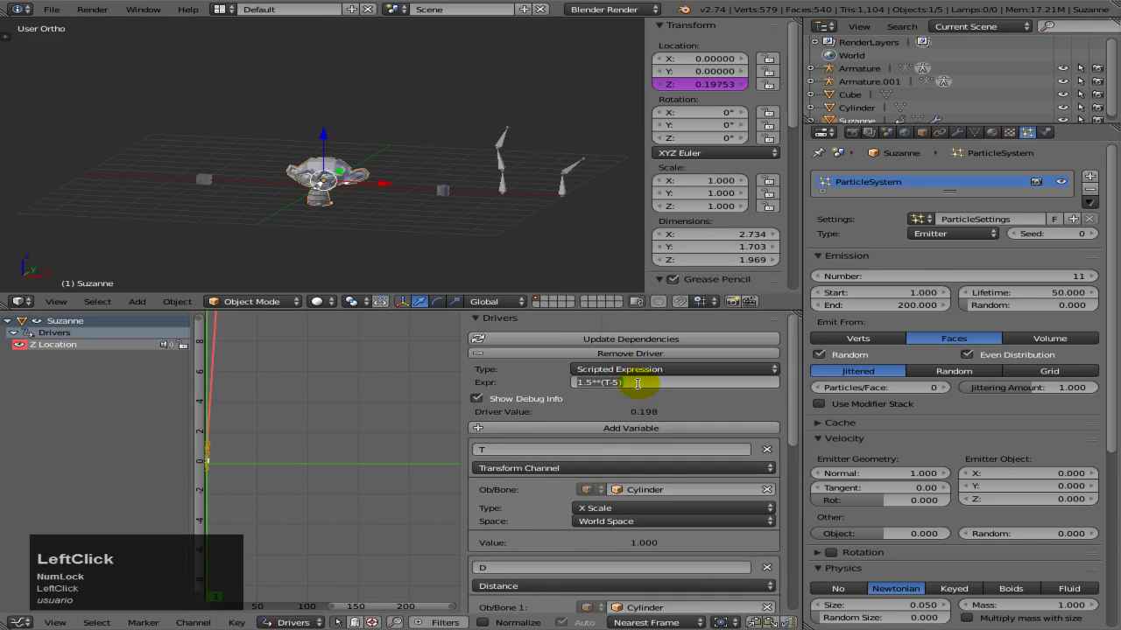
{"action": "left_click", "coordinate": [652, 411]}
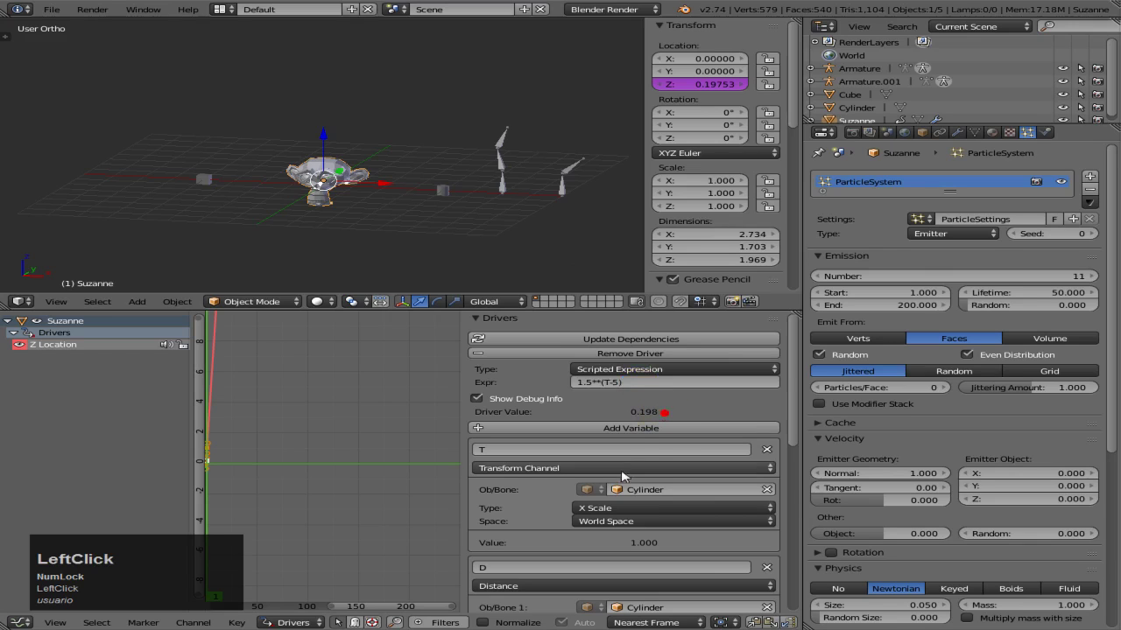
{"action": "scroll", "coordinate": [581, 458], "scroll_direction": "down", "scroll_amount": 2}
{"action": "scroll", "coordinate": [585, 451], "scroll_direction": "up", "scroll_amount": 1}
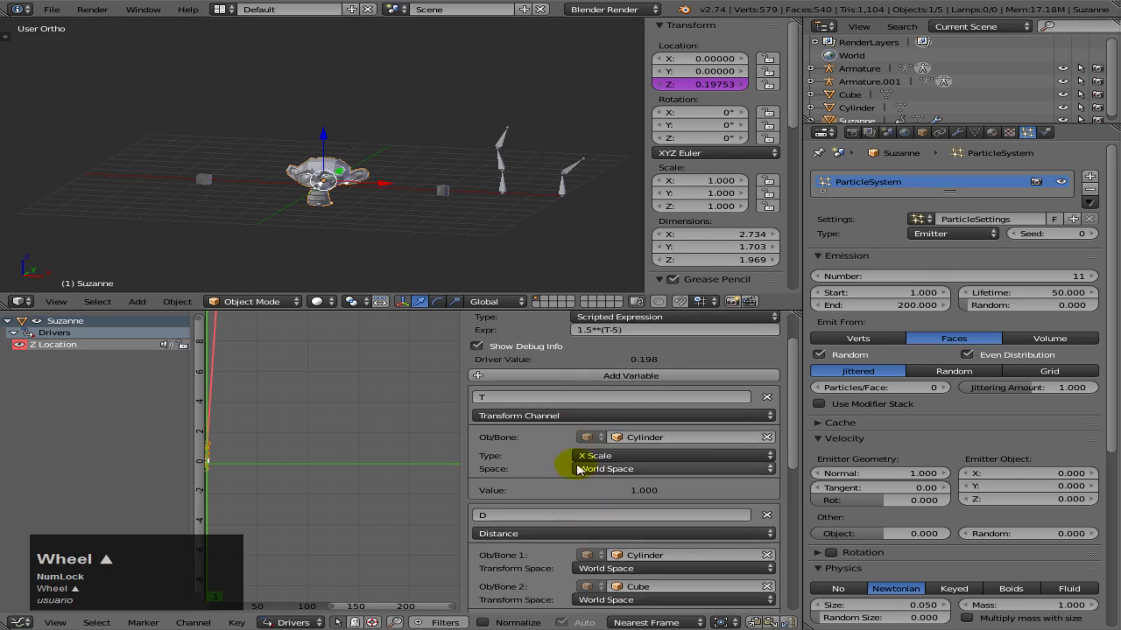
{"action": "scroll", "coordinate": [584, 477], "scroll_direction": "up", "scroll_amount": 2}
{"action": "left_click", "coordinate": [624, 382]}
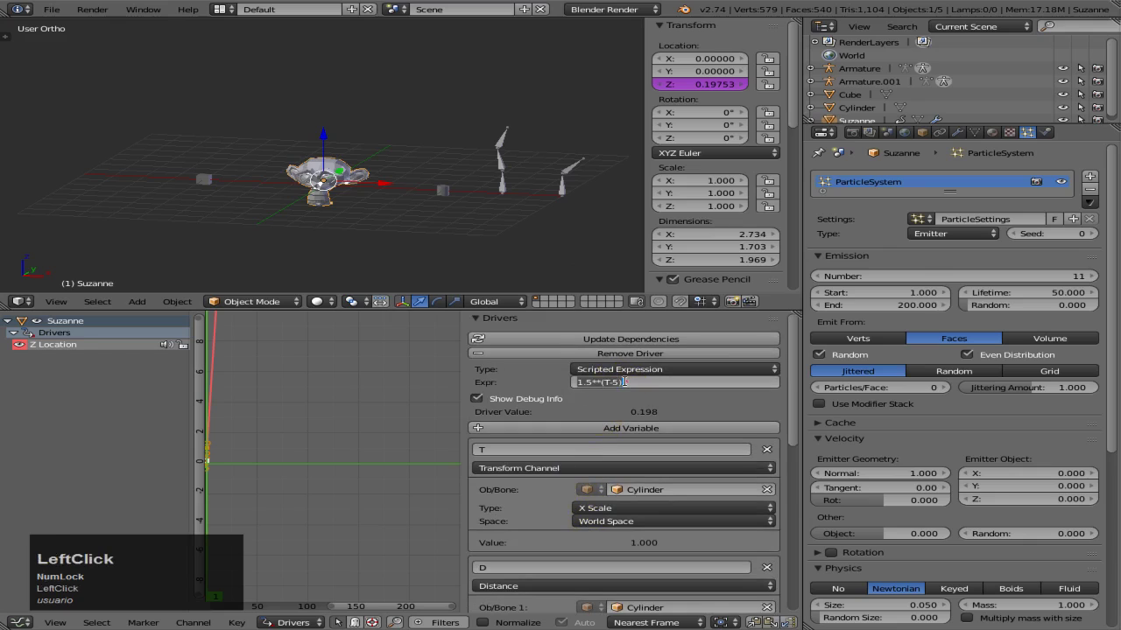
{"action": "type", "text": "T+D)/2"}
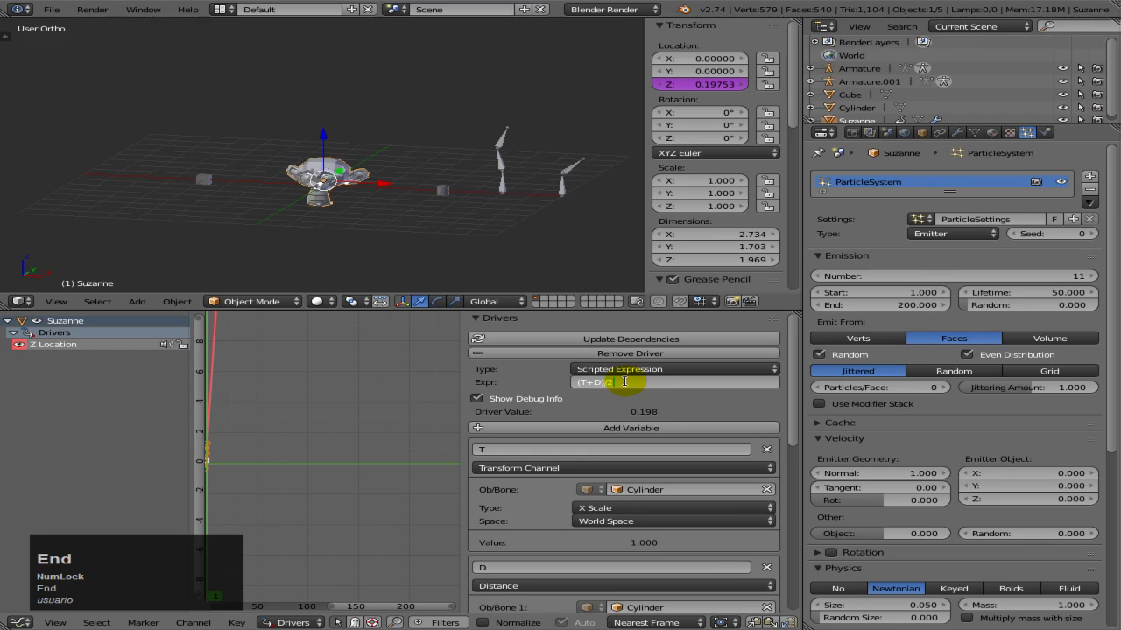
{"action": "key", "text": "Return"}
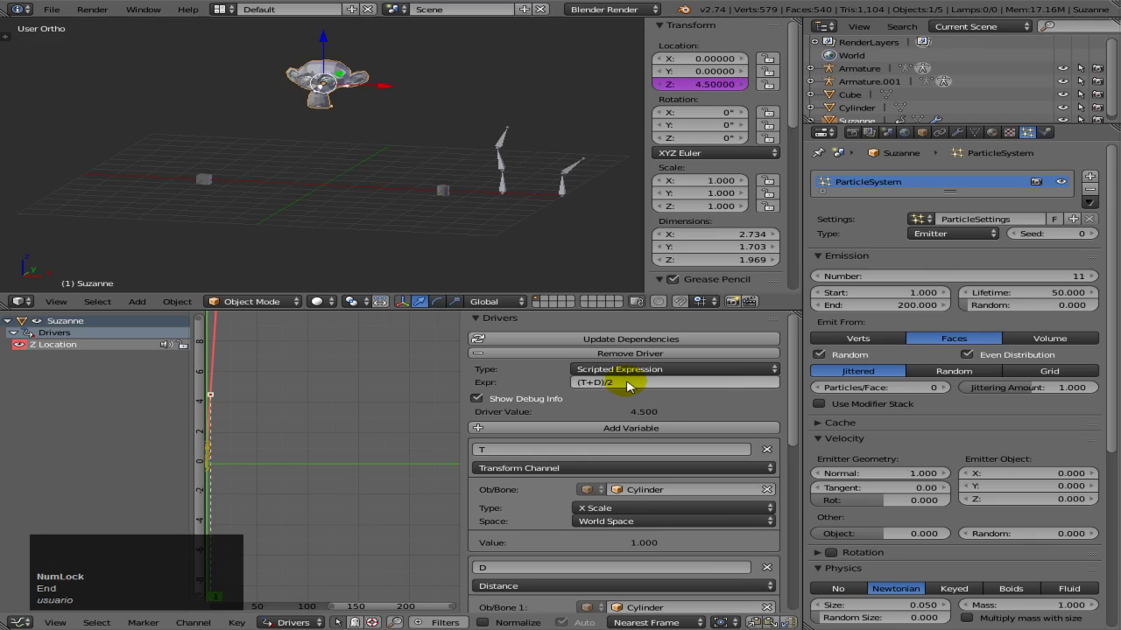
Compare the T and D variable values with the driver value and look over the driver types.
{"action": "scroll", "coordinate": [604, 458], "scroll_direction": "down", "scroll_amount": 5}
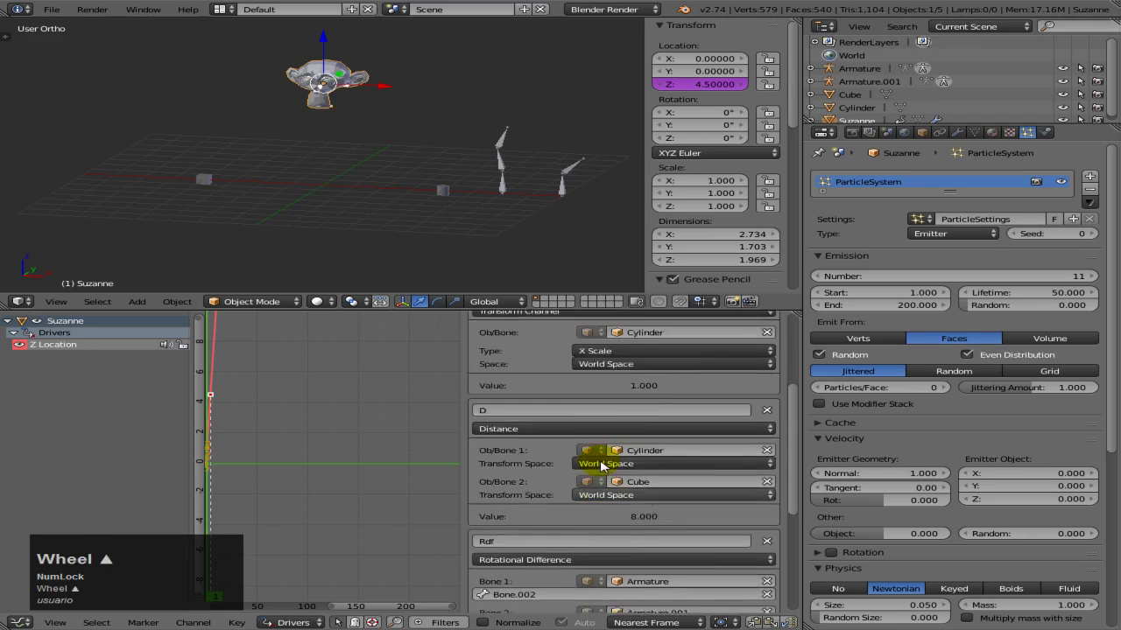
{"action": "scroll", "coordinate": [617, 414], "scroll_direction": "up", "scroll_amount": 5}
{"action": "left_click", "coordinate": [619, 380]}
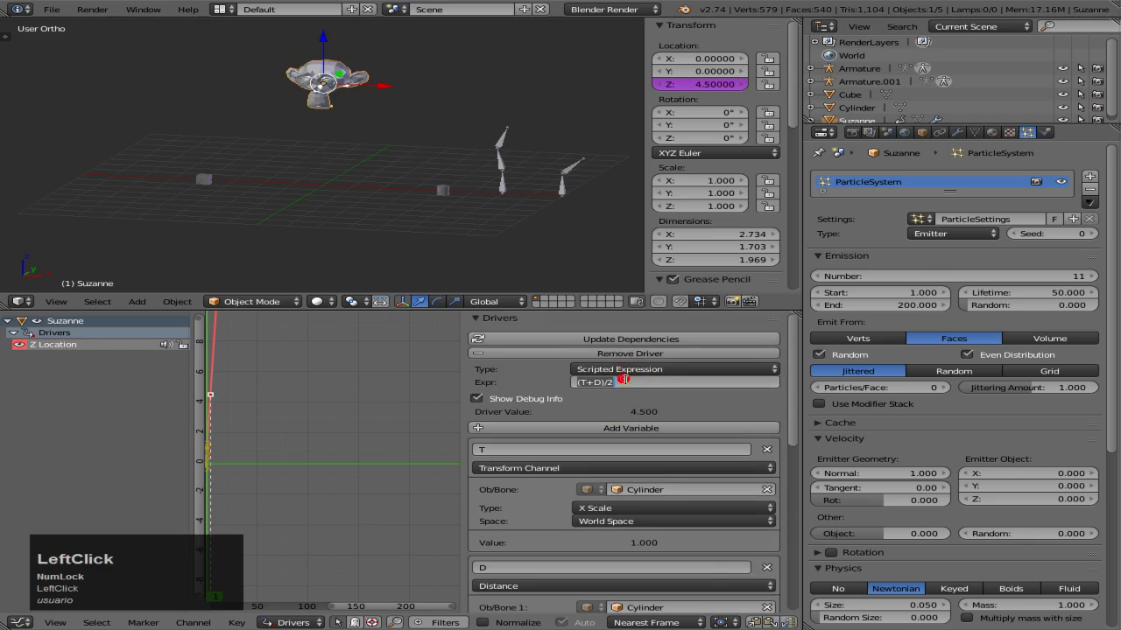
{"action": "left_click", "coordinate": [636, 371]}
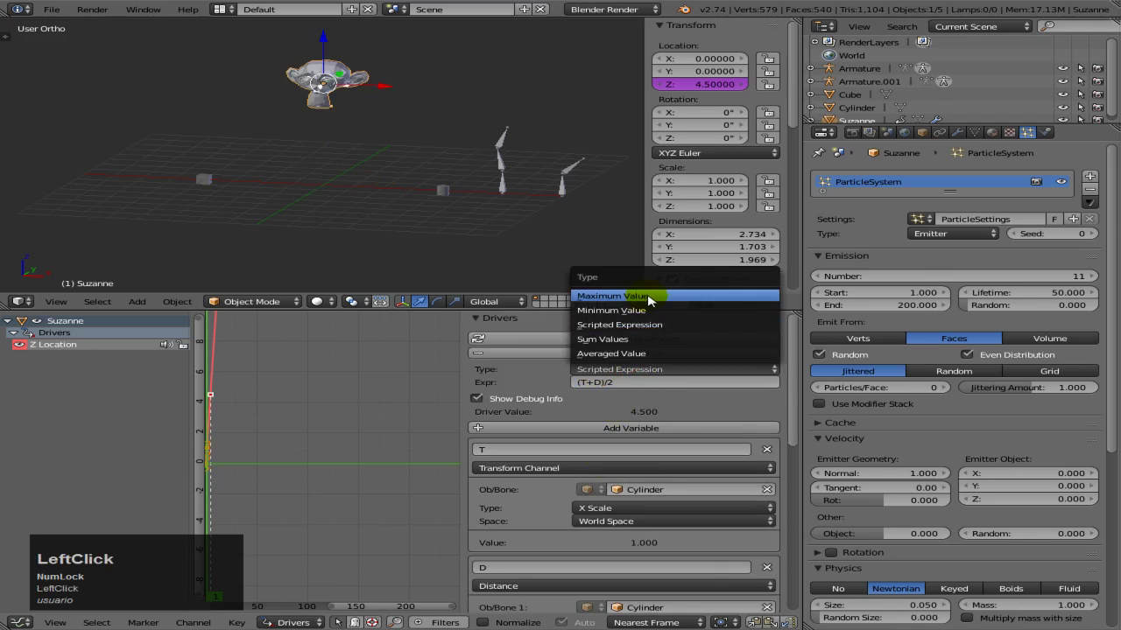
{"action": "left_click", "coordinate": [634, 383]}
{"action": "left_click", "coordinate": [634, 385]}
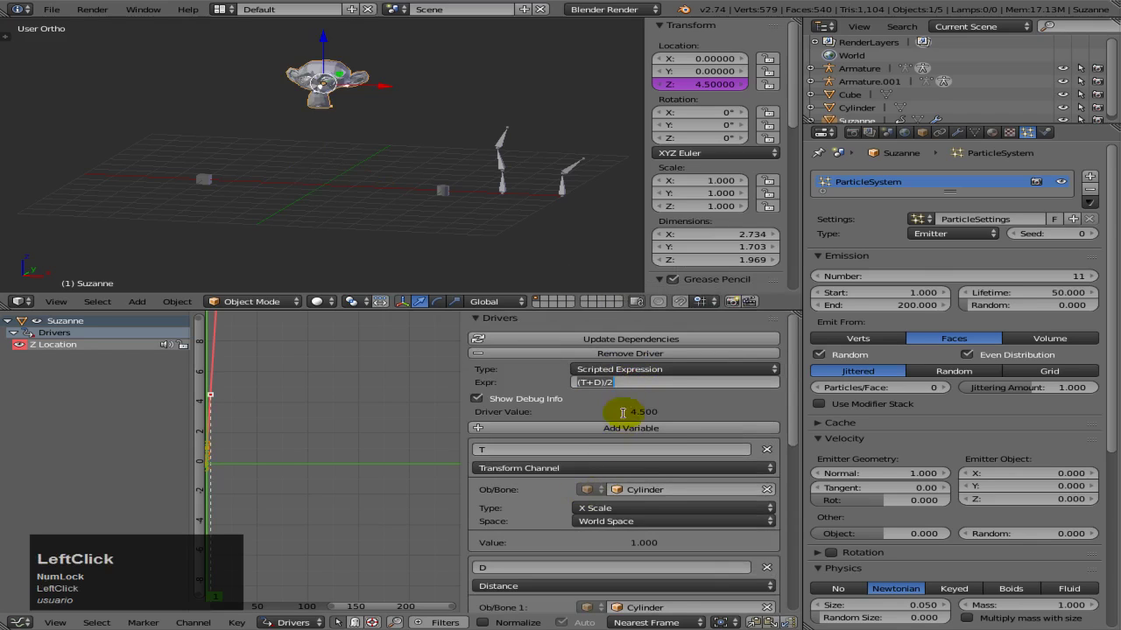
{"action": "scroll", "coordinate": [596, 418], "scroll_direction": "down", "scroll_amount": 5}
{"action": "scroll", "coordinate": [601, 412], "scroll_direction": "up", "scroll_amount": 5}
Replace the Z Location driver's expression with max(T, D).
{"action": "left_click", "coordinate": [636, 383]}
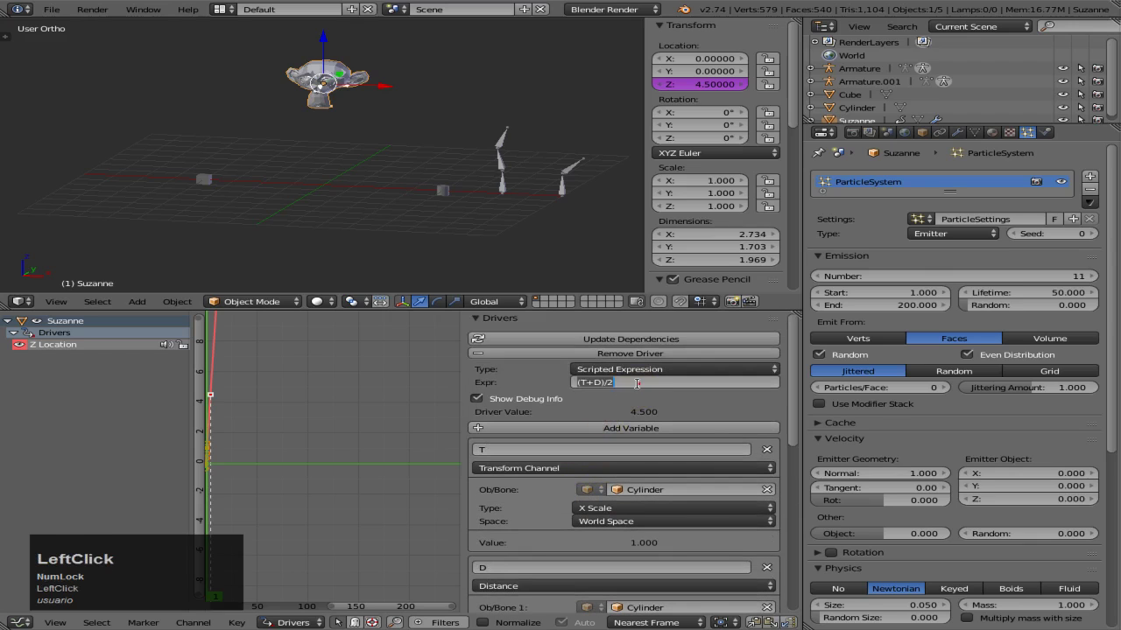
{"action": "left_click", "coordinate": [637, 384]}
{"action": "type", "text": "max"}
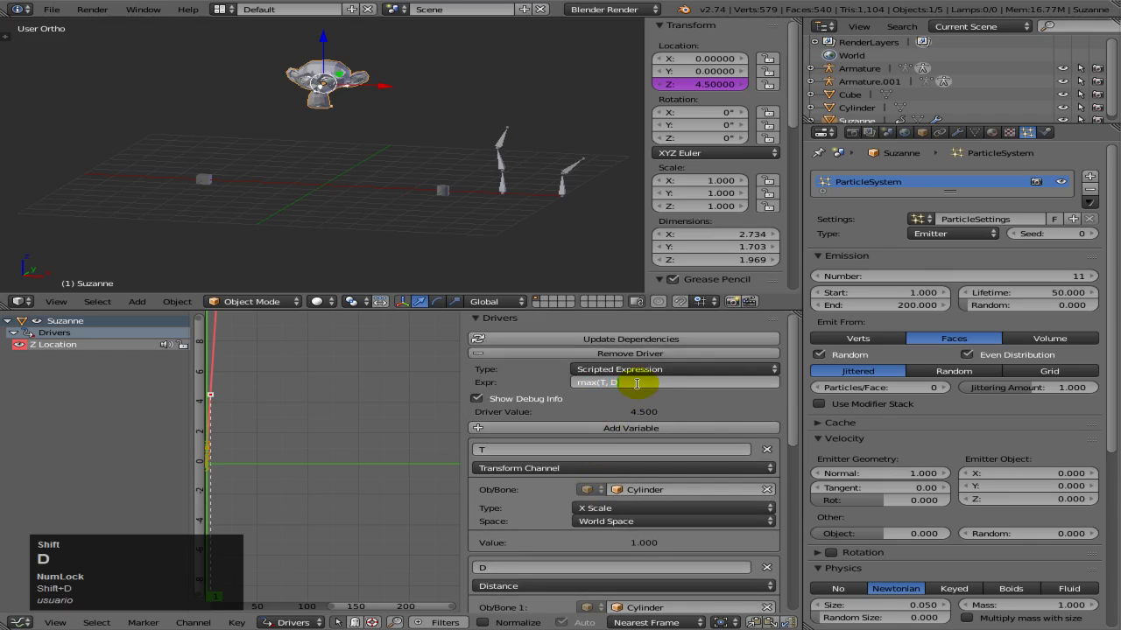
{"action": "key", "text": "Return"}
Change the driver expression to min(T, D) and check it against the variable values.
{"action": "left_click", "coordinate": [637, 383]}
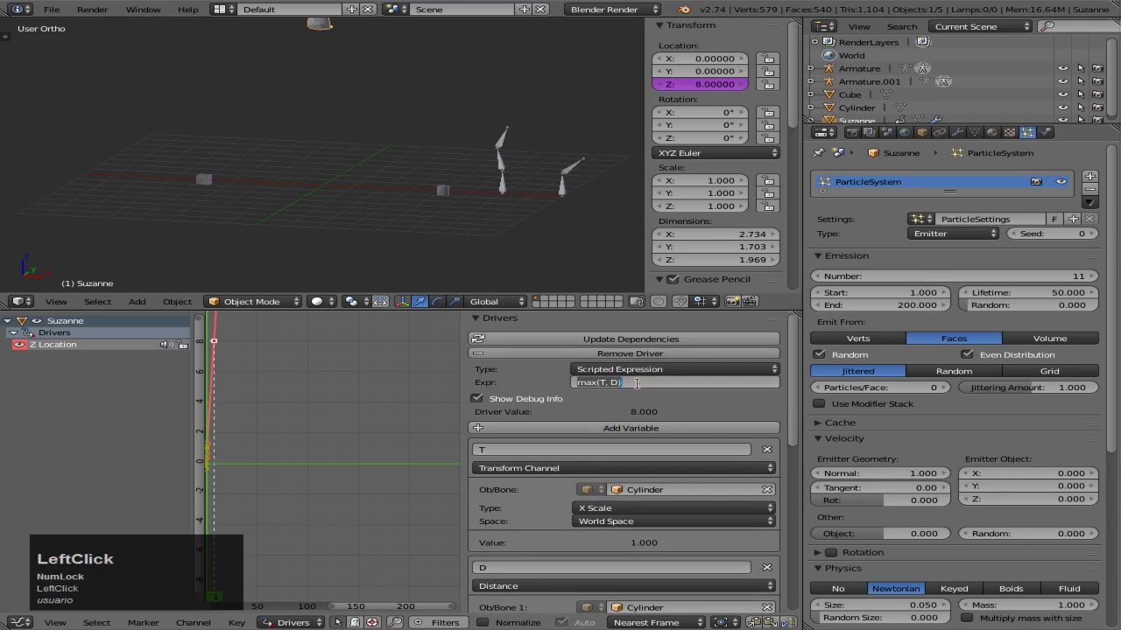
{"action": "key", "text": "Home"}
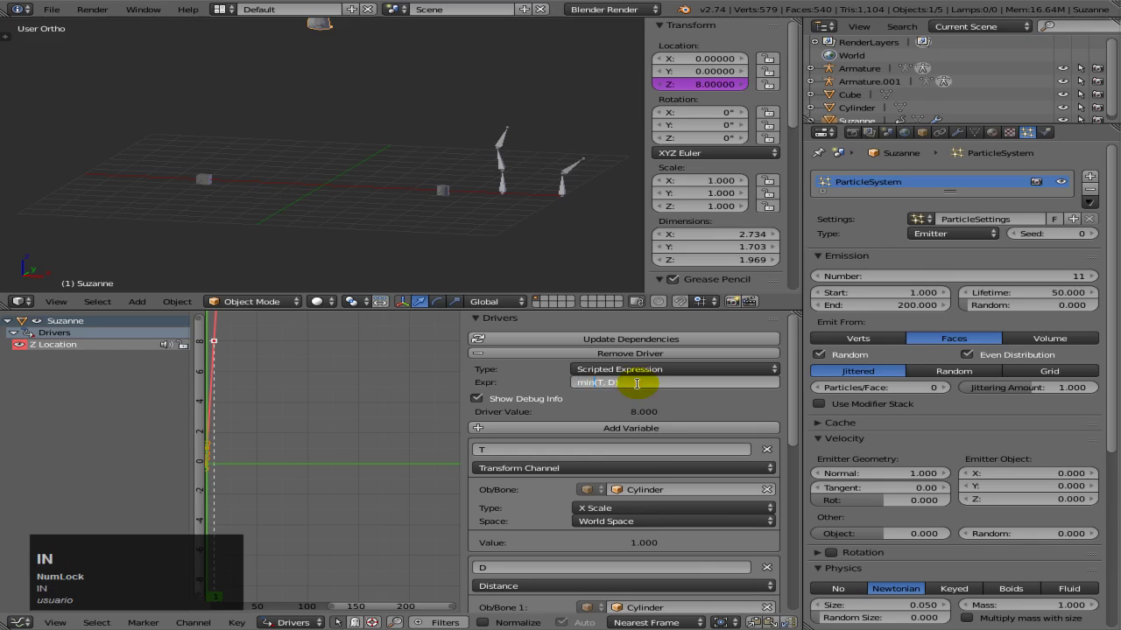
{"action": "key", "text": "Return"}
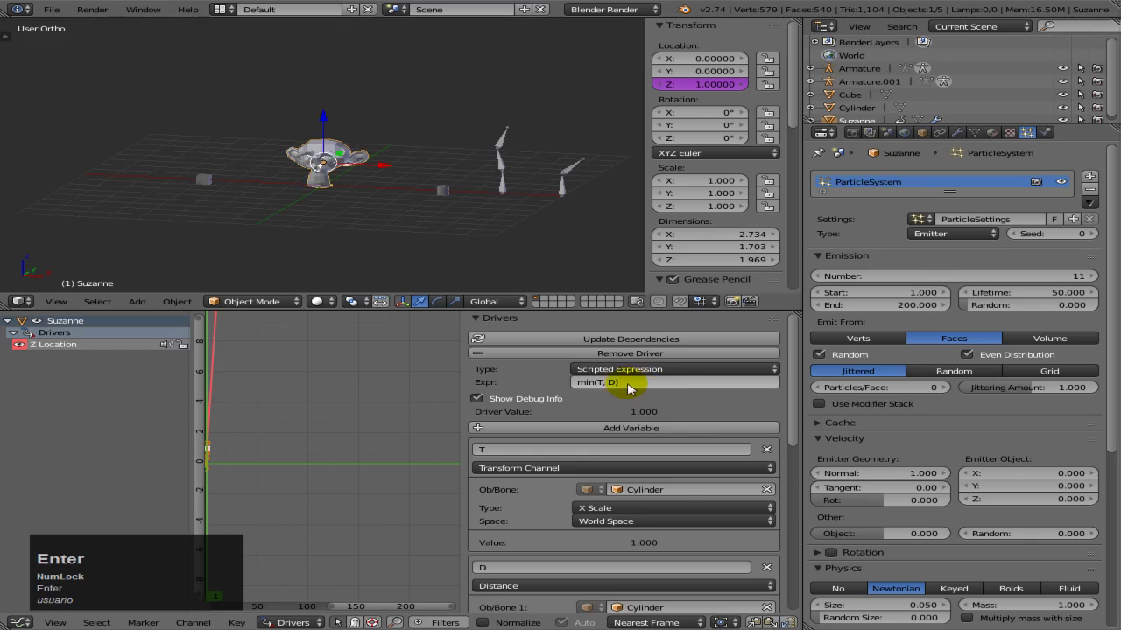
{"action": "scroll", "coordinate": [627, 389], "scroll_direction": "down", "scroll_amount": 2}
{"action": "scroll", "coordinate": [626, 392], "scroll_direction": "up", "scroll_amount": 2}
Set the Z Location driver's type to Minimum Value and review the values of all its variables.
{"action": "left_click", "coordinate": [624, 372]}
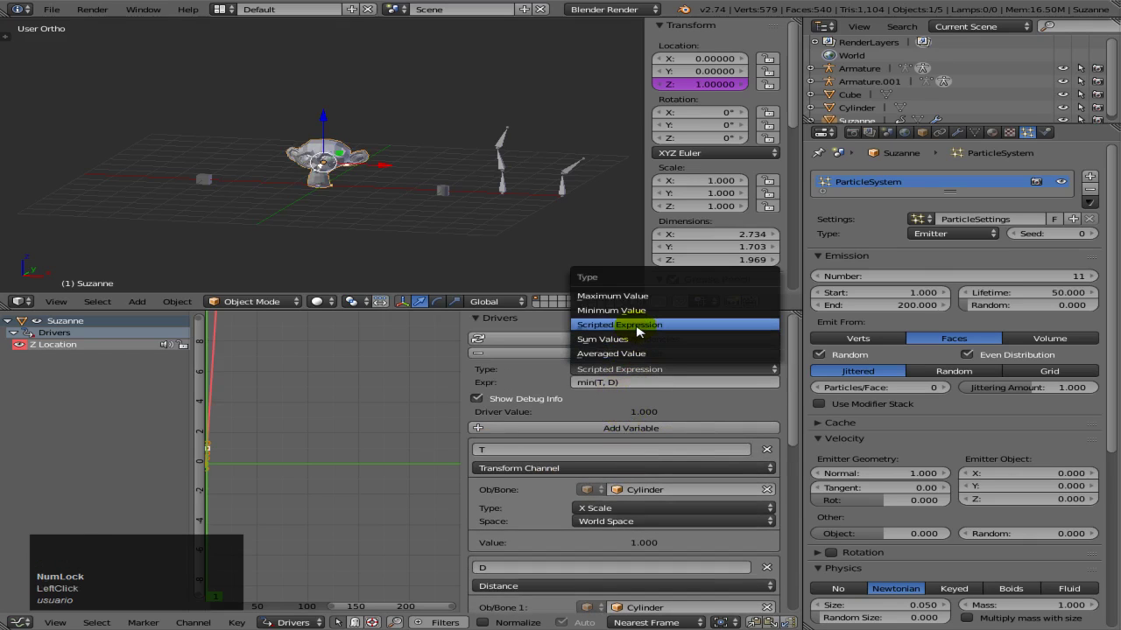
{"action": "left_click", "coordinate": [640, 382]}
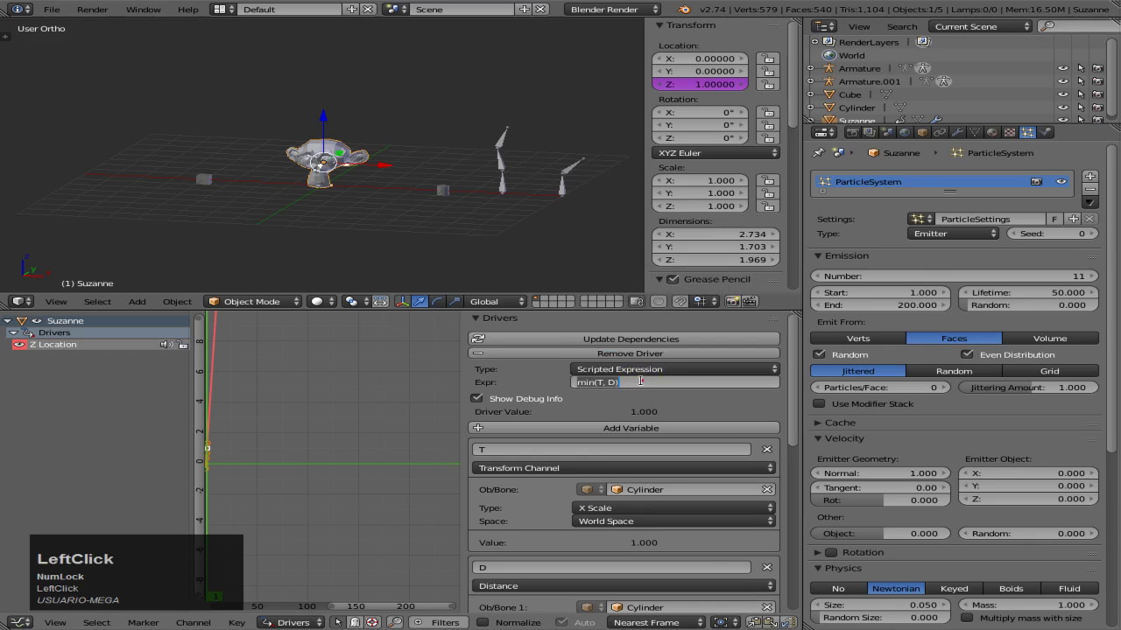
{"action": "left_click", "coordinate": [647, 369]}
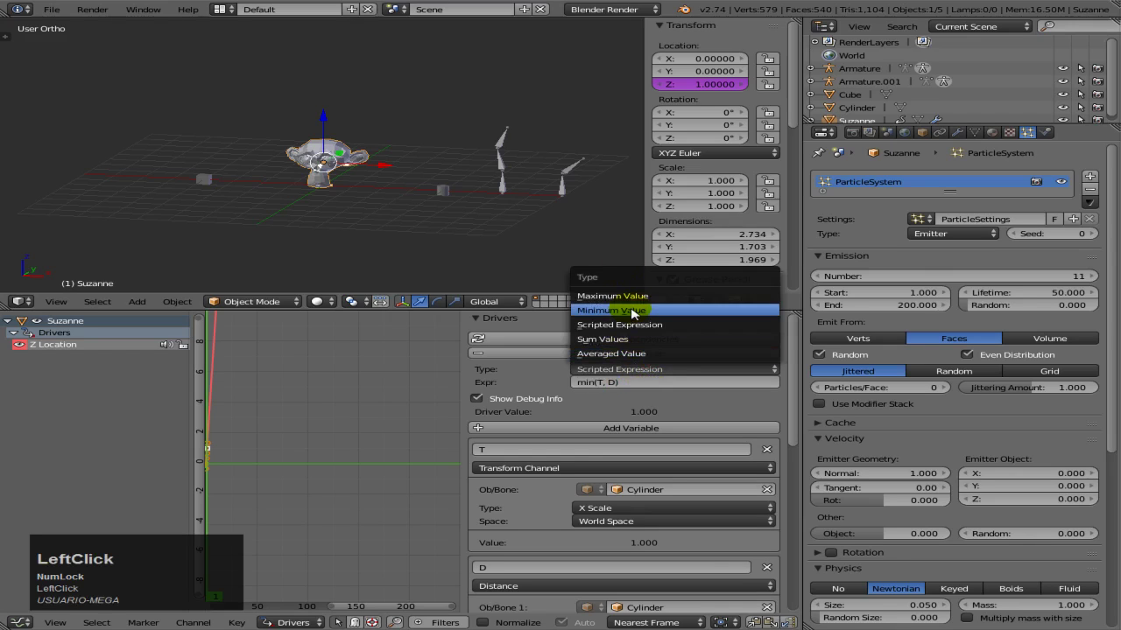
{"action": "left_click", "coordinate": [637, 307]}
{"action": "scroll", "coordinate": [632, 412], "scroll_direction": "down", "scroll_amount": 10}
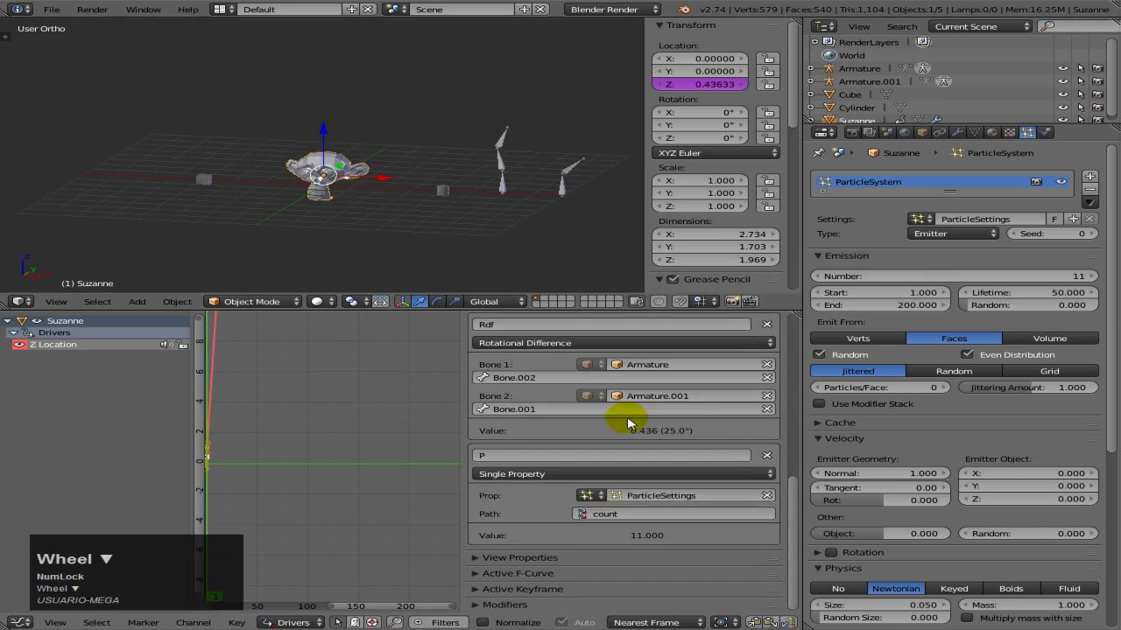
{"action": "scroll", "coordinate": [627, 456], "scroll_direction": "up", "scroll_amount": 10}
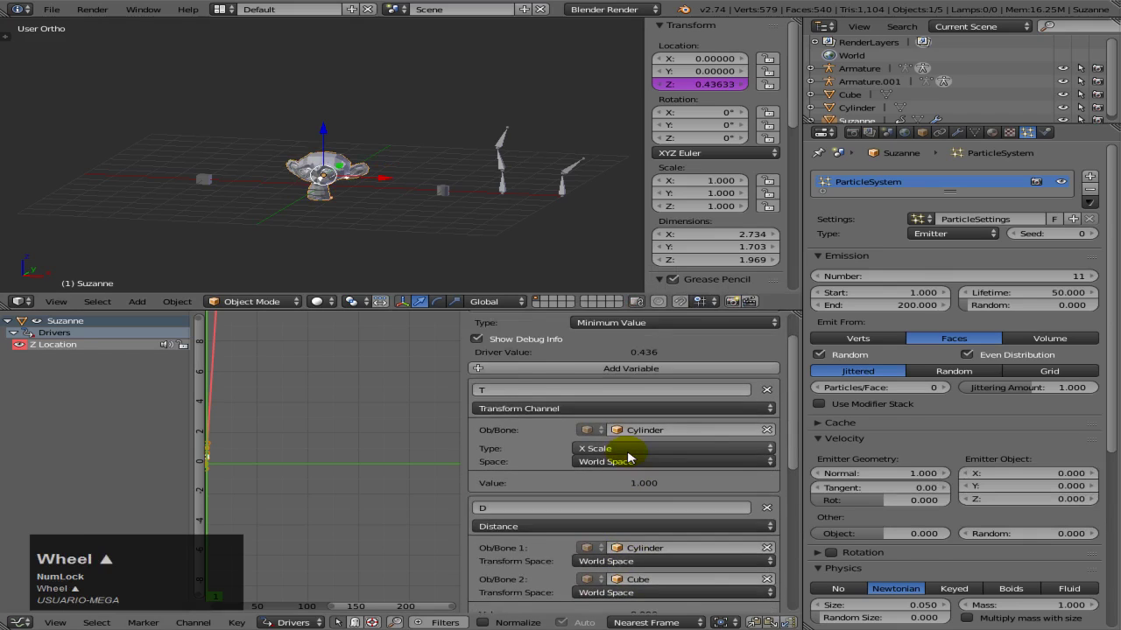
Return the Z Location driver's type to Scripted Expression and clear its expression.
{"action": "left_click", "coordinate": [649, 371]}
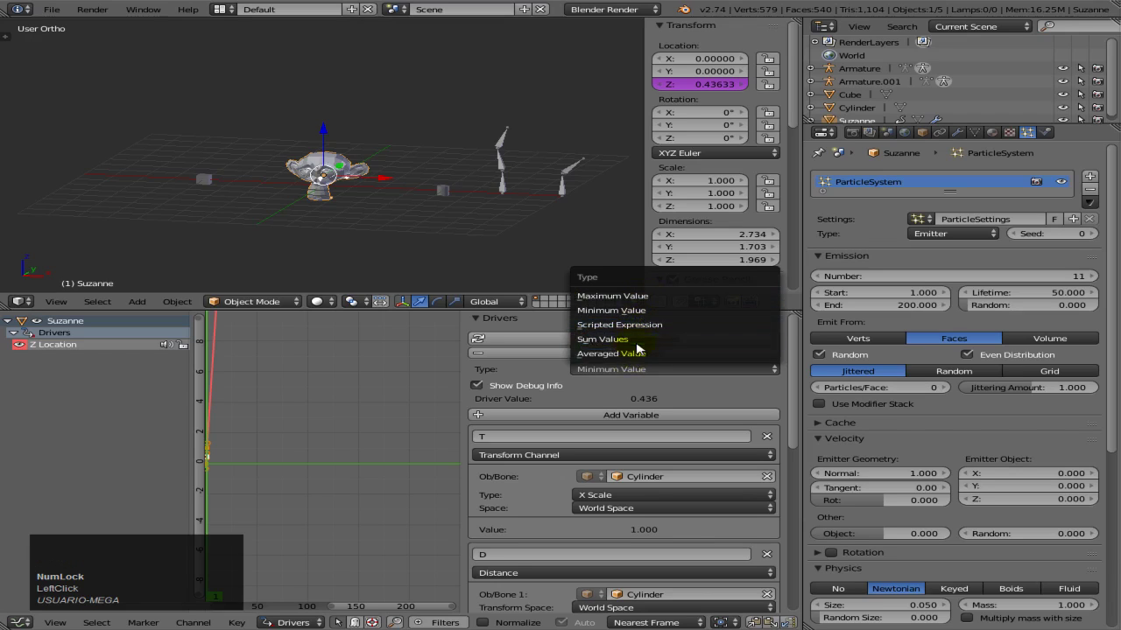
{"action": "left_click", "coordinate": [636, 369]}
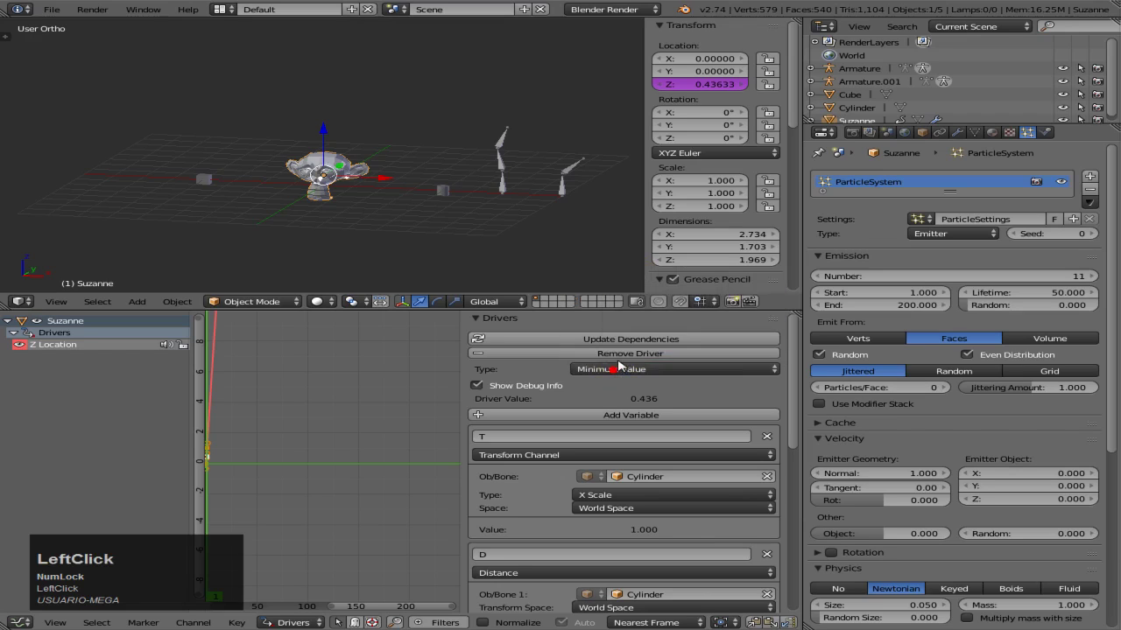
{"action": "left_click", "coordinate": [635, 369]}
{"action": "left_click", "coordinate": [618, 326]}
{"action": "left_click", "coordinate": [631, 381]}
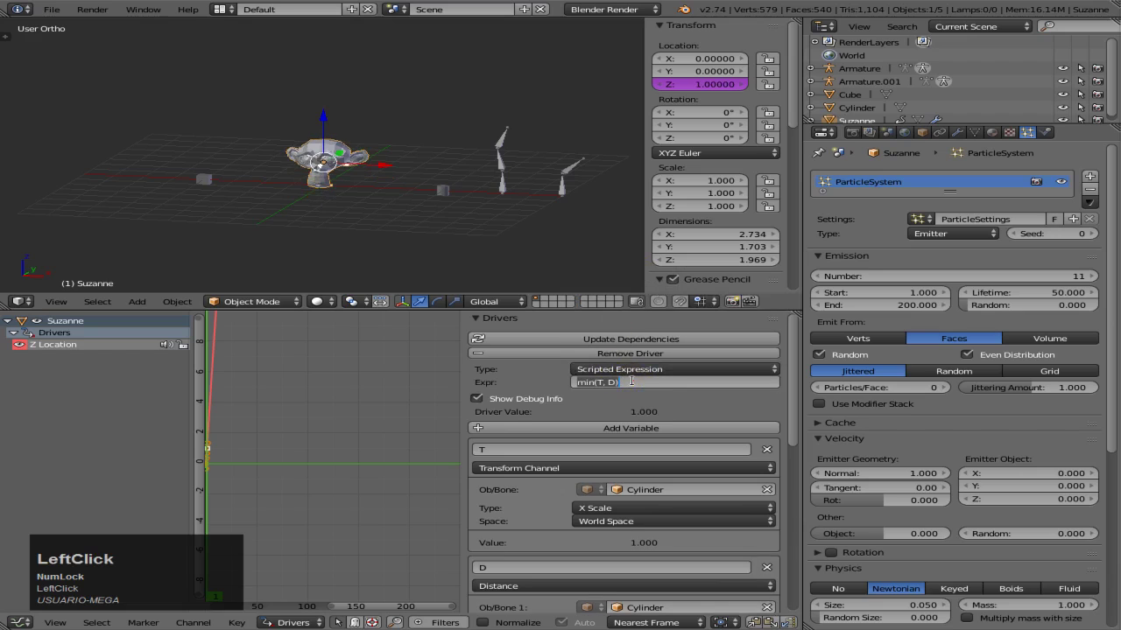
{"action": "key", "text": "Delete"}
{"action": "key", "text": "Return"}
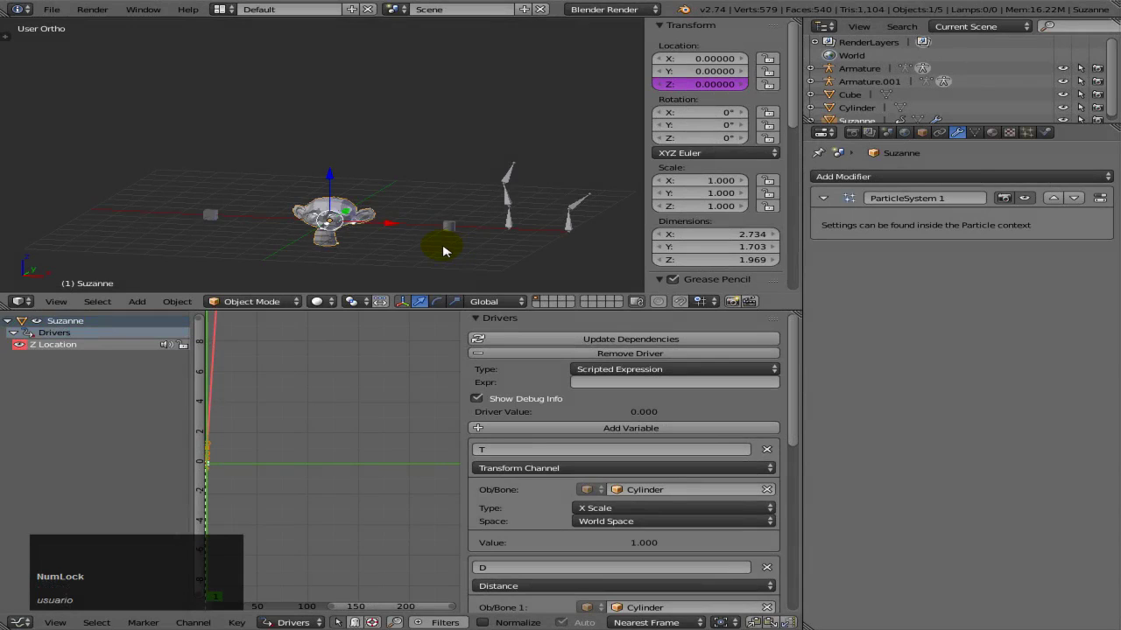
Enter 2*1 as the Z Location driver's scripted expression.
{"action": "left_click", "coordinate": [596, 383]}
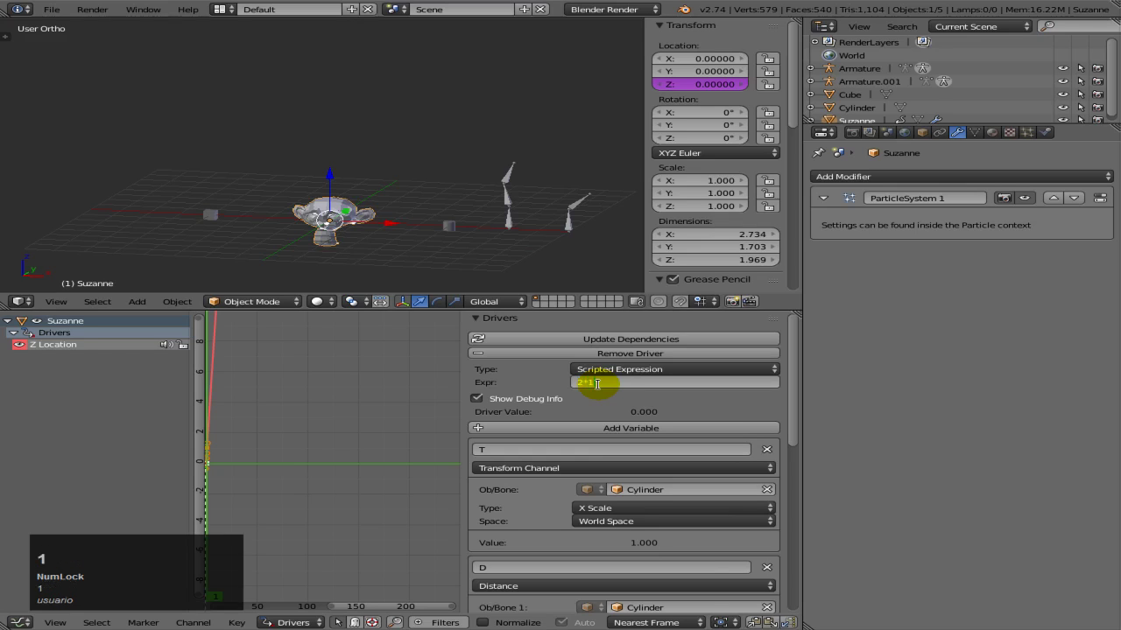
{"action": "type", "text": "2*1"}
{"action": "key", "text": "Return"}
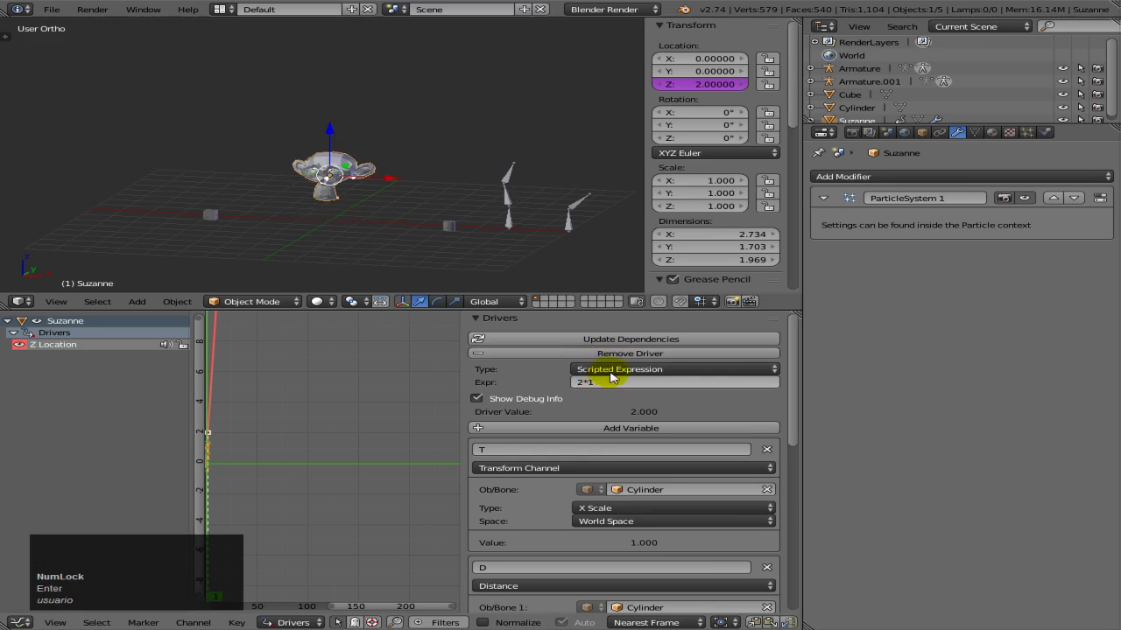
Copy the monkey head's Z Location driver and paste it onto the cube's Z Scale.
{"action": "right_click", "coordinate": [229, 208]}
{"action": "right_click", "coordinate": [325, 171]}
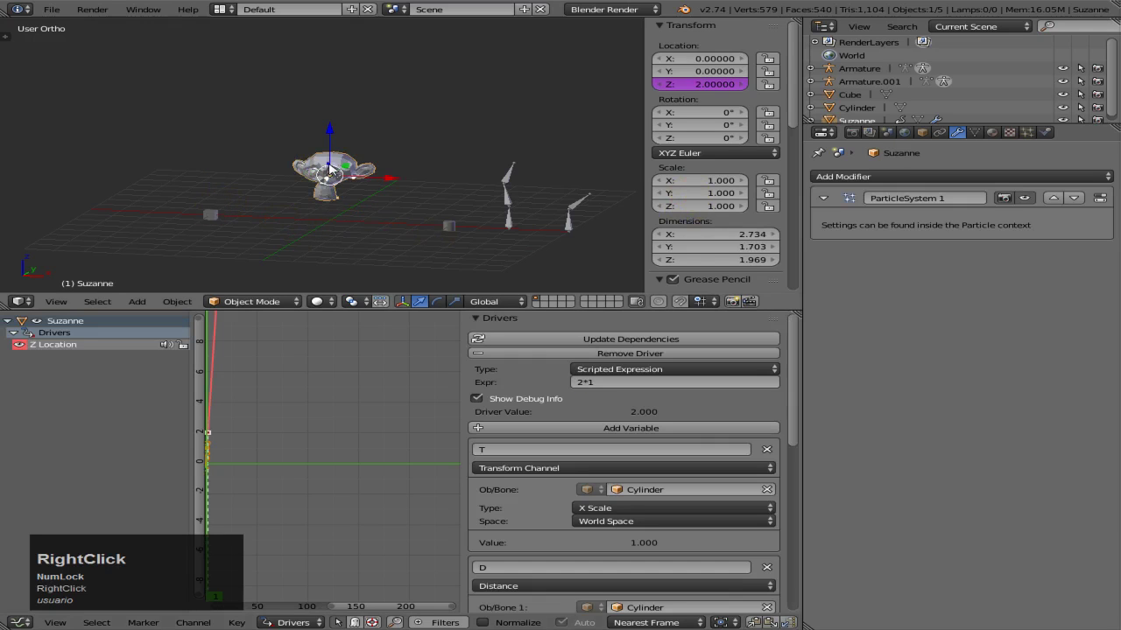
{"action": "right_click", "coordinate": [710, 85]}
{"action": "left_click", "coordinate": [670, 87]}
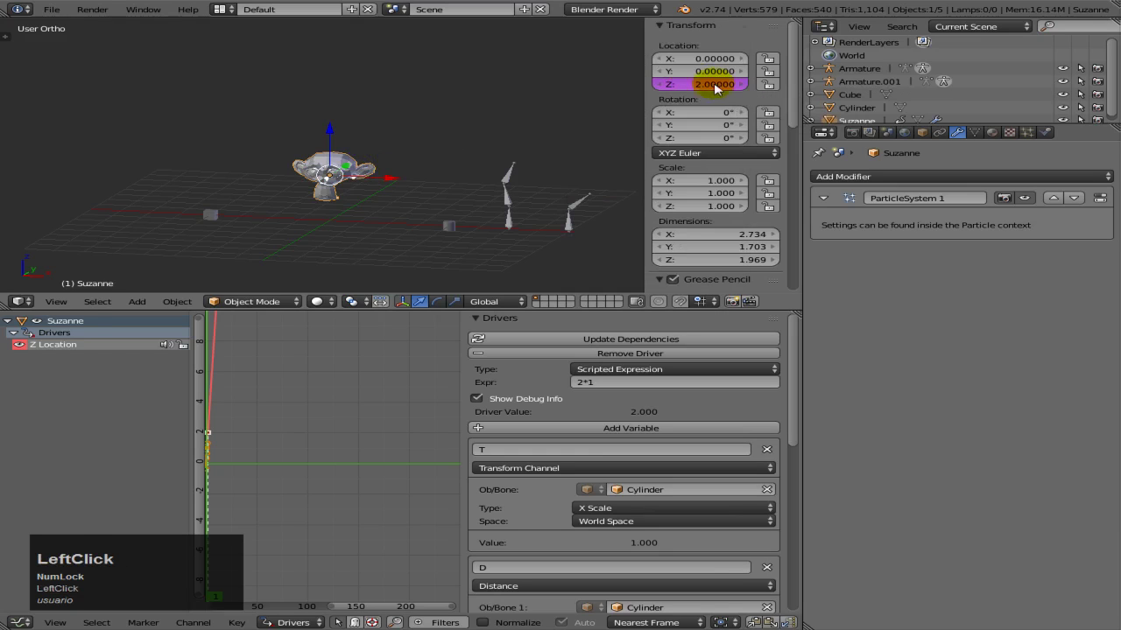
{"action": "right_click", "coordinate": [211, 216]}
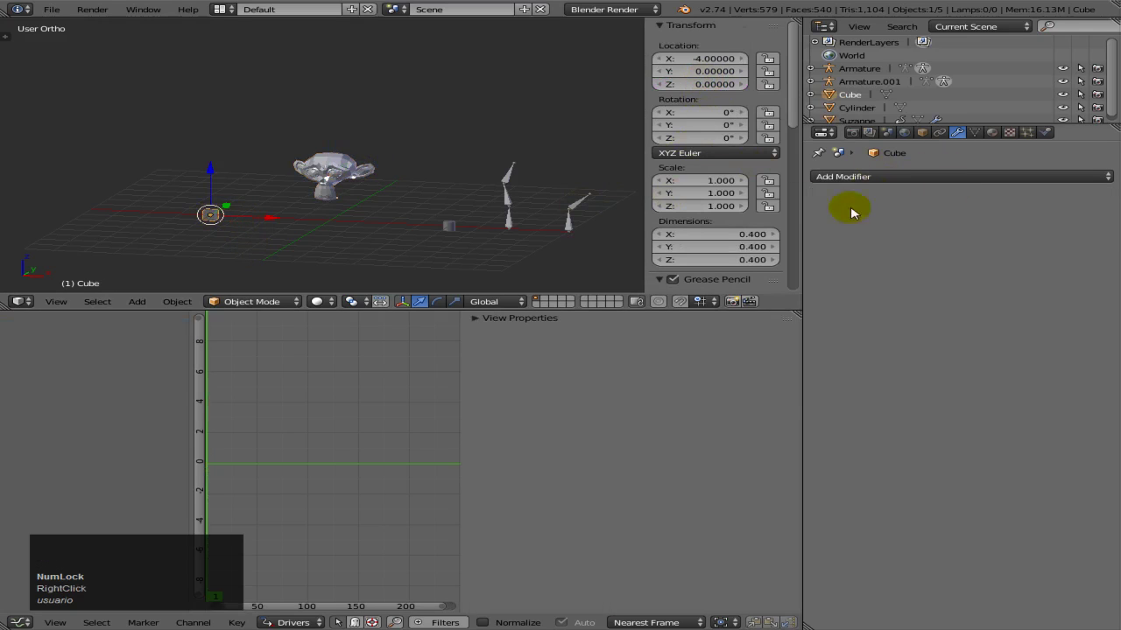
{"action": "right_click", "coordinate": [688, 207]}
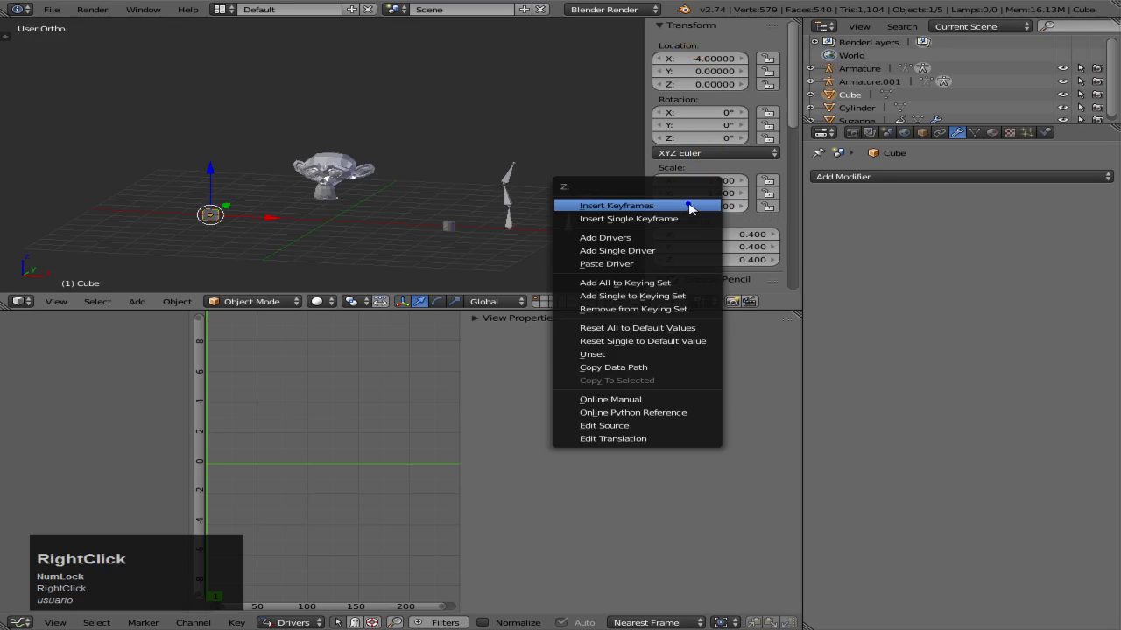
{"action": "left_click", "coordinate": [686, 264]}
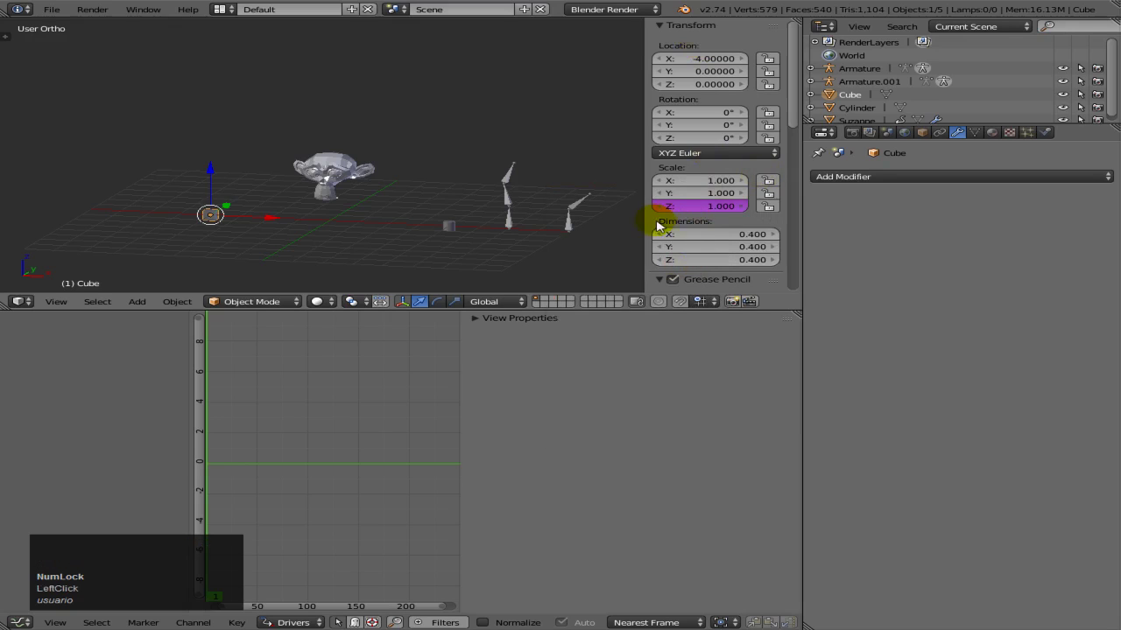
Compare the monkey head's driver with the pasted one and update the dependencies of the cube's Z Scale driver.
{"action": "right_click", "coordinate": [324, 173]}
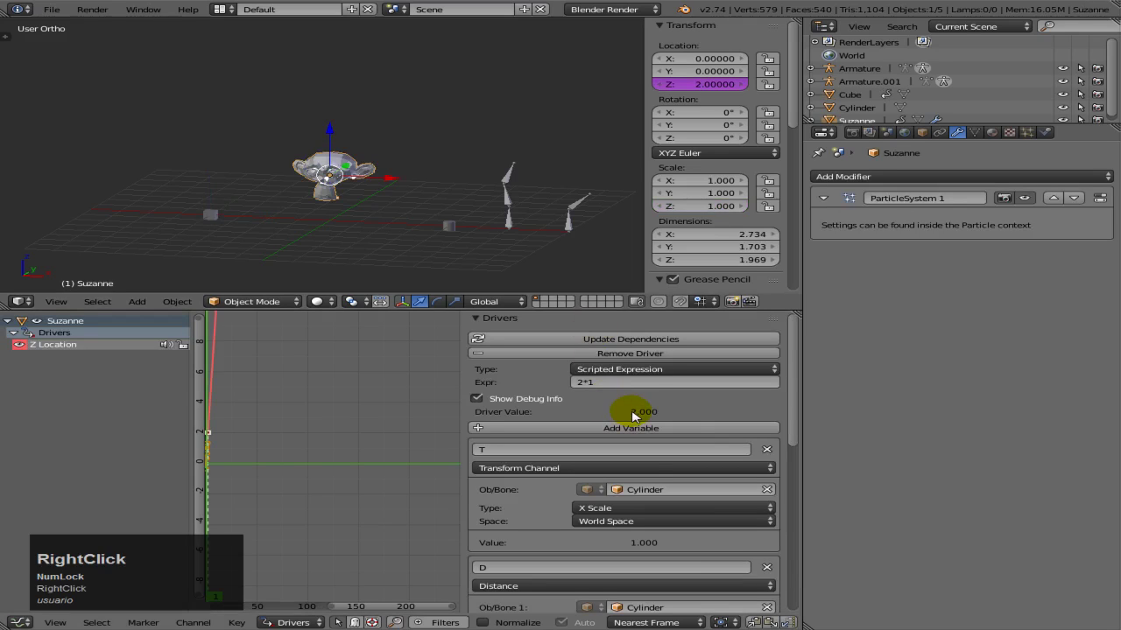
{"action": "right_click", "coordinate": [214, 215]}
{"action": "left_click", "coordinate": [46, 344]}
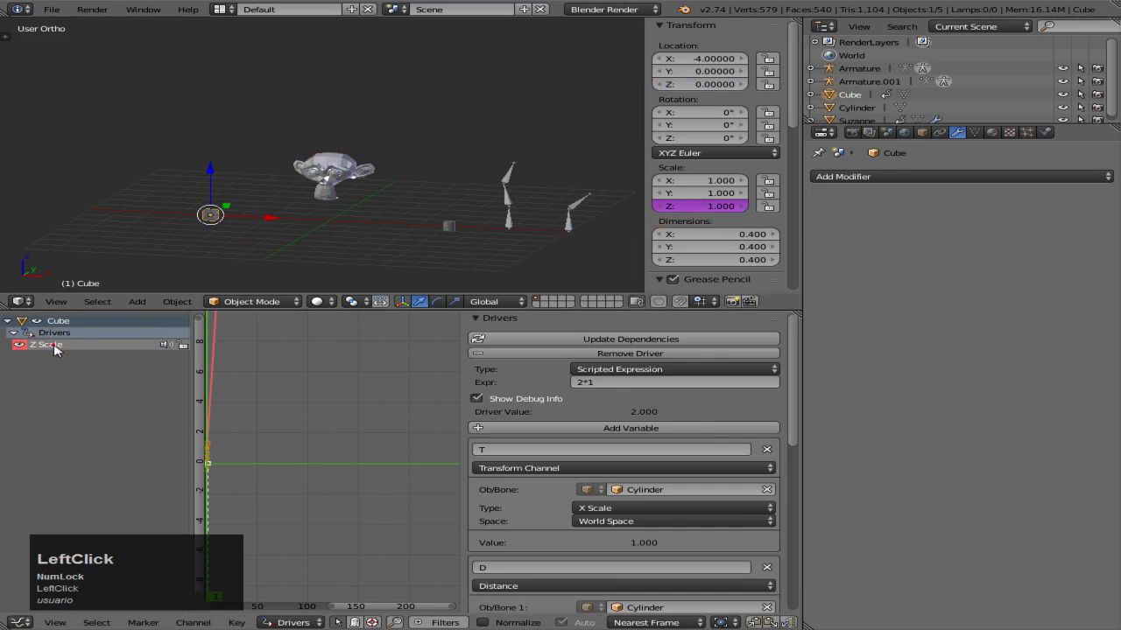
{"action": "left_click", "coordinate": [601, 340]}
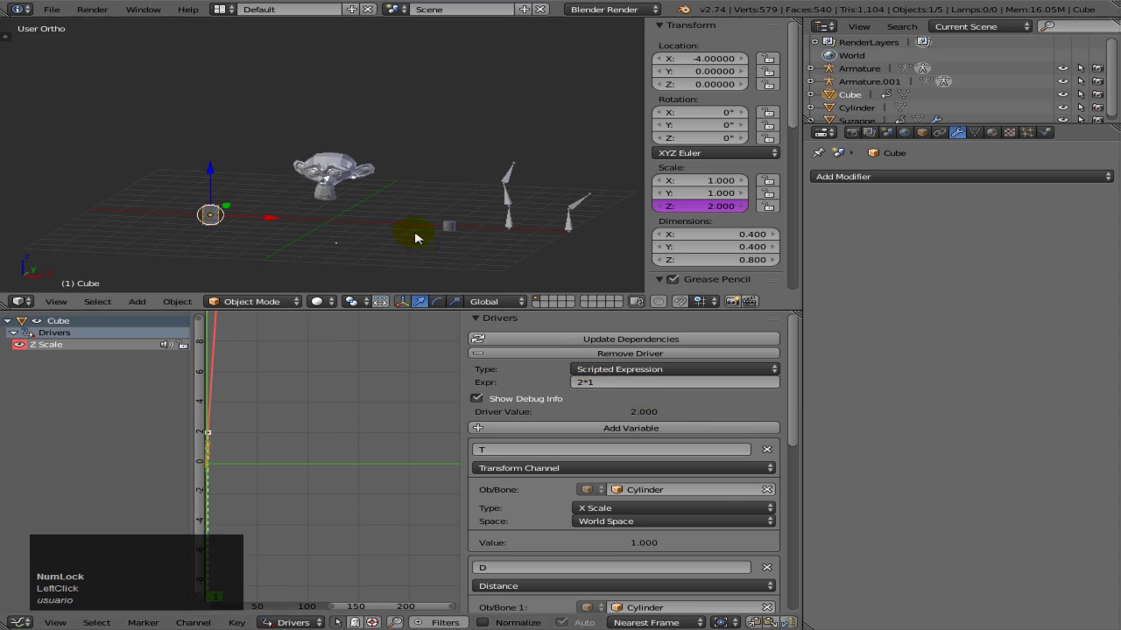
Set the monkey head's Z Location driver expression to 2*2 and compare it with the cube's Z Scale driver.
{"action": "right_click", "coordinate": [392, 196]}
{"action": "left_click", "coordinate": [610, 397]}
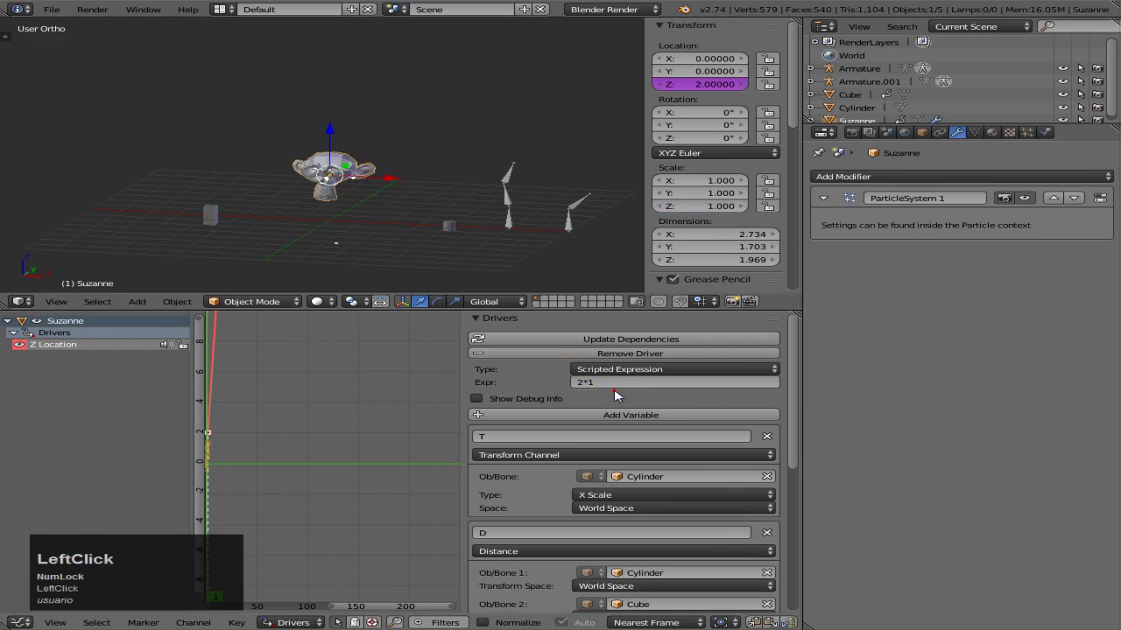
{"action": "left_click", "coordinate": [474, 398]}
{"action": "left_click", "coordinate": [616, 382]}
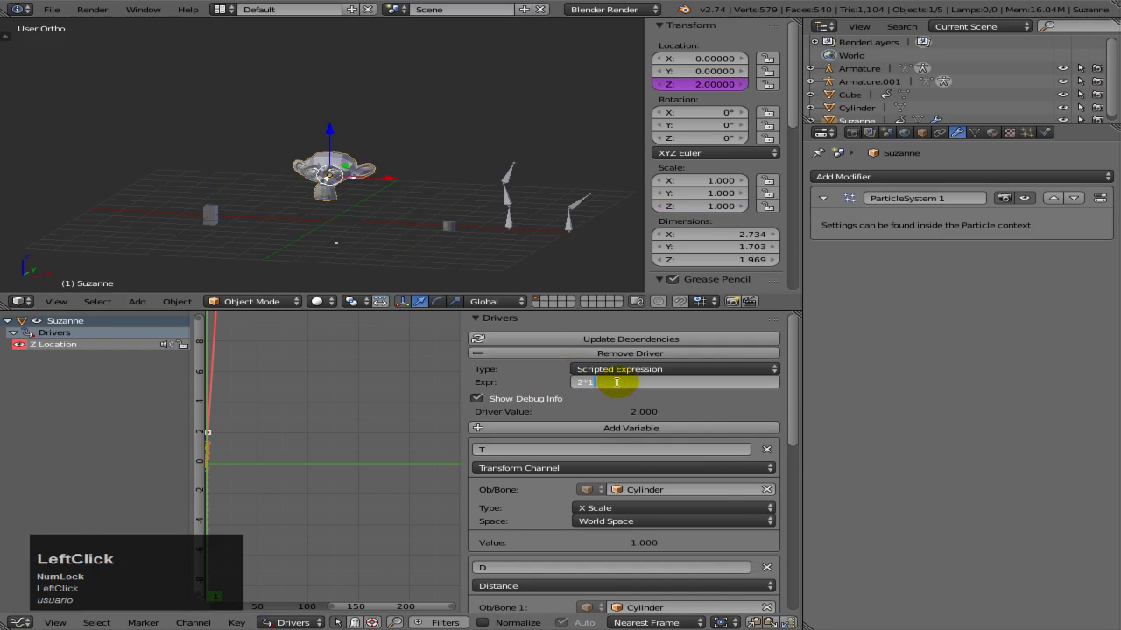
{"action": "type", "text": "2+2"}
{"action": "key", "text": "Return"}
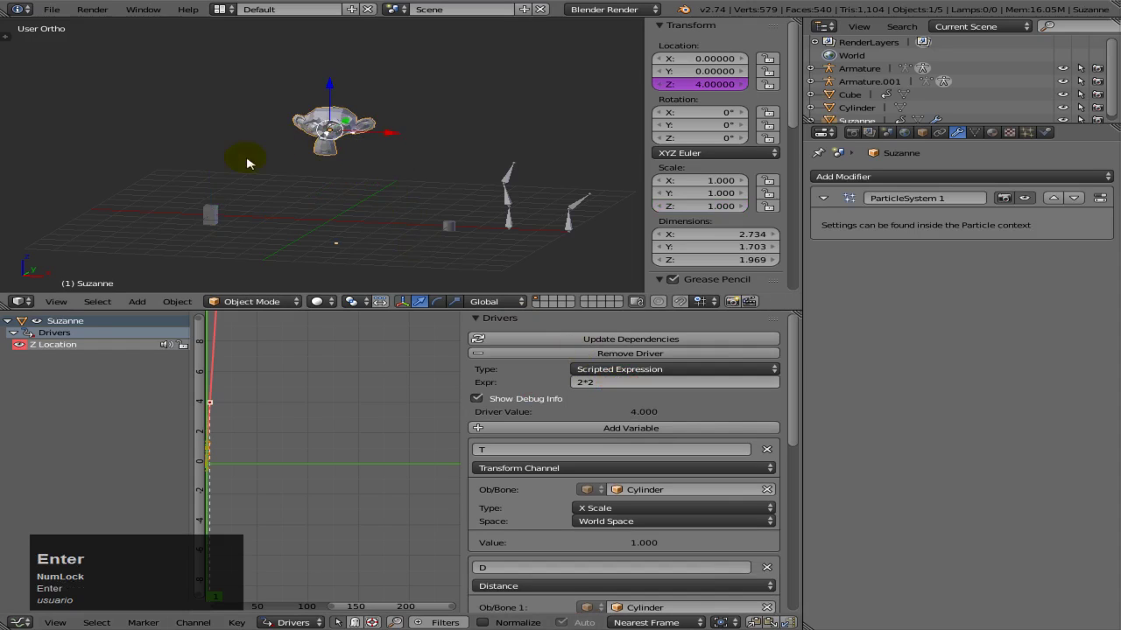
{"action": "right_click", "coordinate": [211, 215]}
{"action": "left_click", "coordinate": [112, 348]}
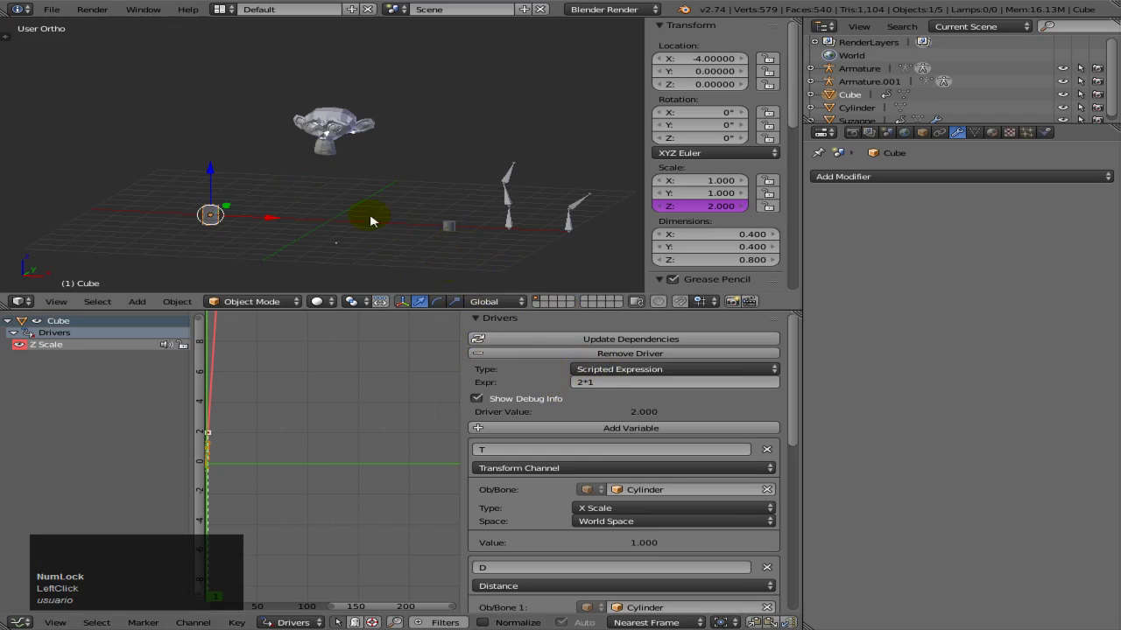
Change the monkey head's Z Location driver expression to the variable T.
{"action": "right_click", "coordinate": [312, 137]}
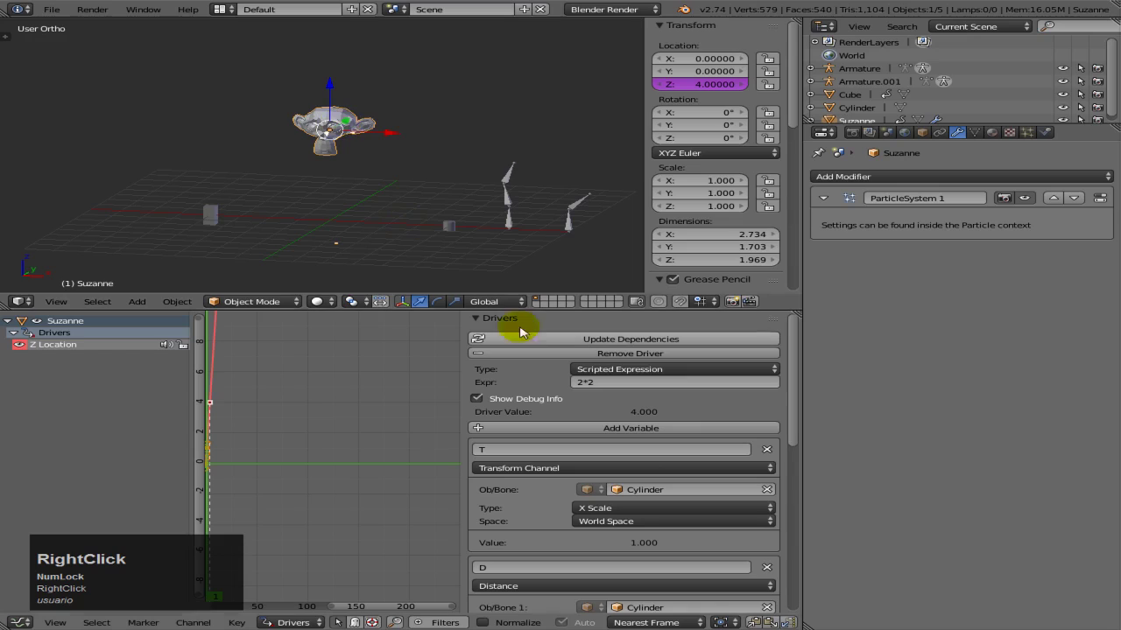
{"action": "left_click", "coordinate": [613, 383]}
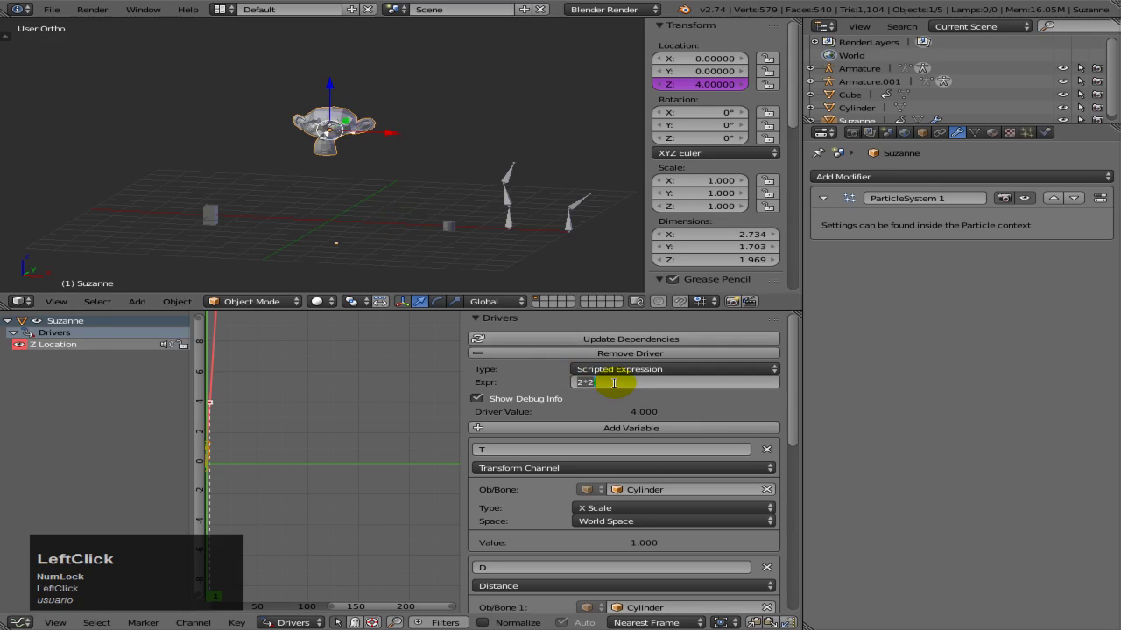
{"action": "type", "text": "2"}
{"action": "key", "text": "BackSpace"}
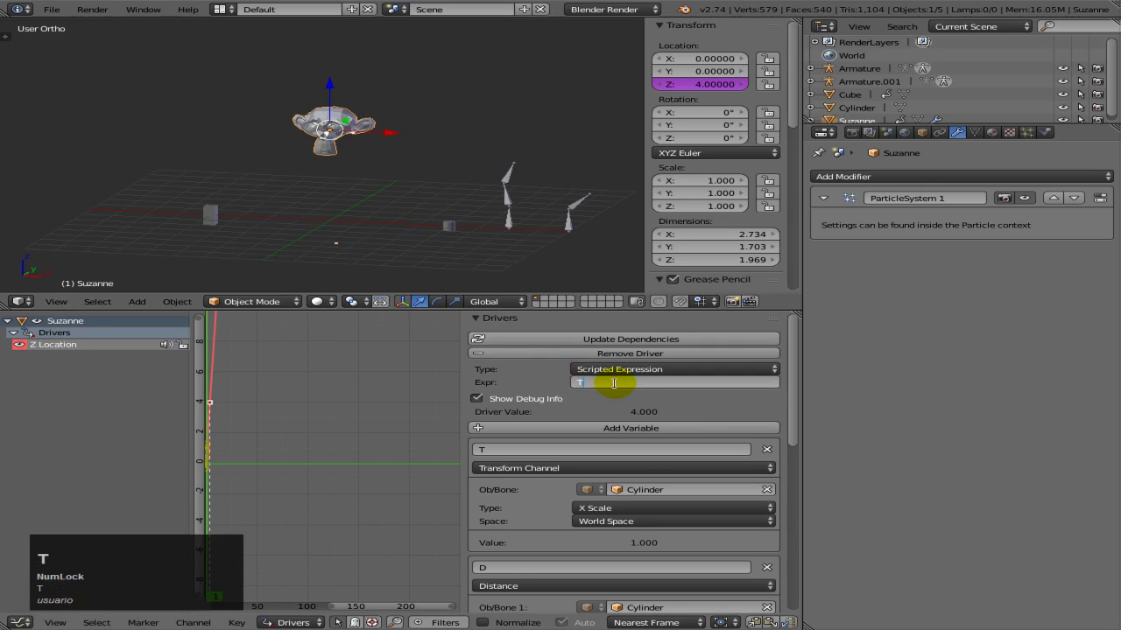
{"action": "key", "text": "Return"}
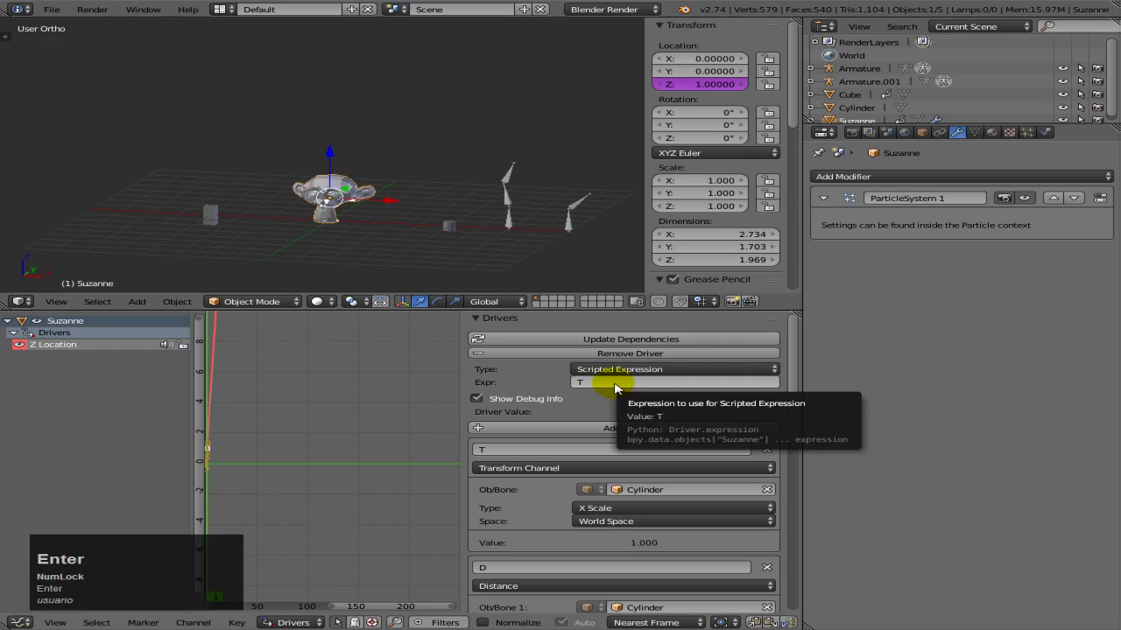
Copy the monkey head's Z Location driver, paste it over the cube's Z Scale driver, and update its dependencies.
{"action": "right_click", "coordinate": [706, 83]}
{"action": "left_click", "coordinate": [680, 71]}
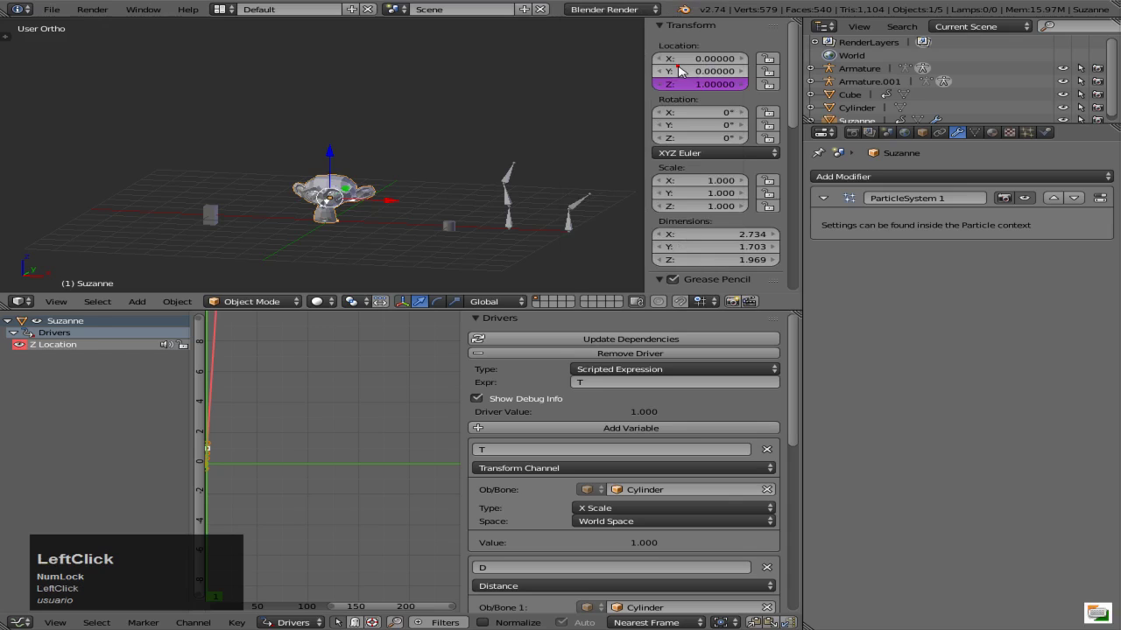
{"action": "right_click", "coordinate": [210, 214]}
{"action": "right_click", "coordinate": [720, 206]}
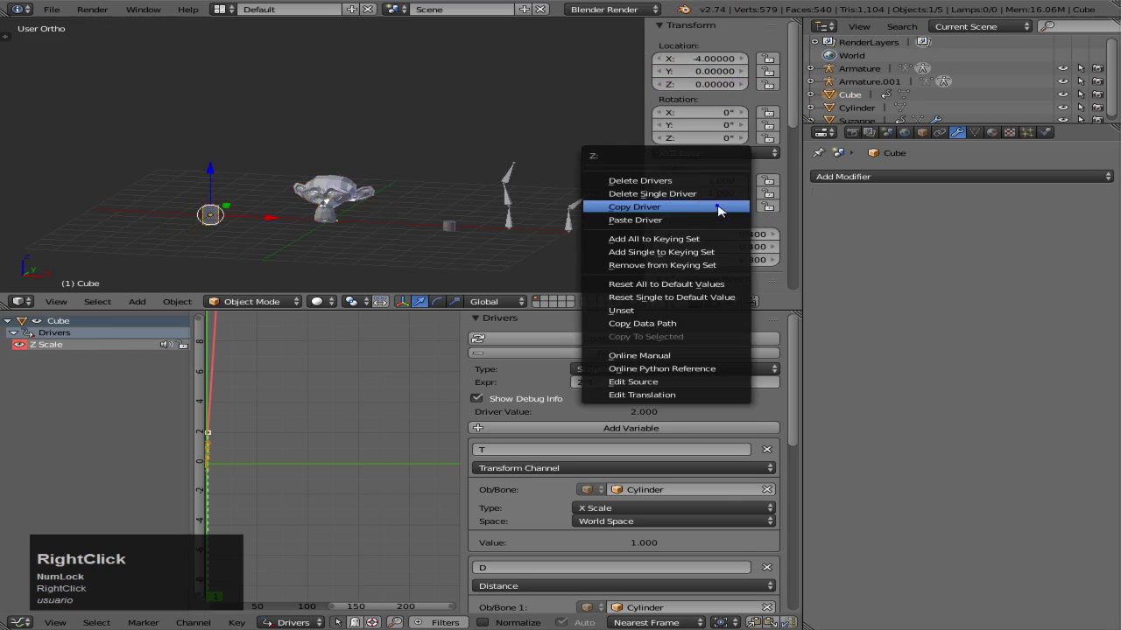
{"action": "left_click", "coordinate": [680, 221]}
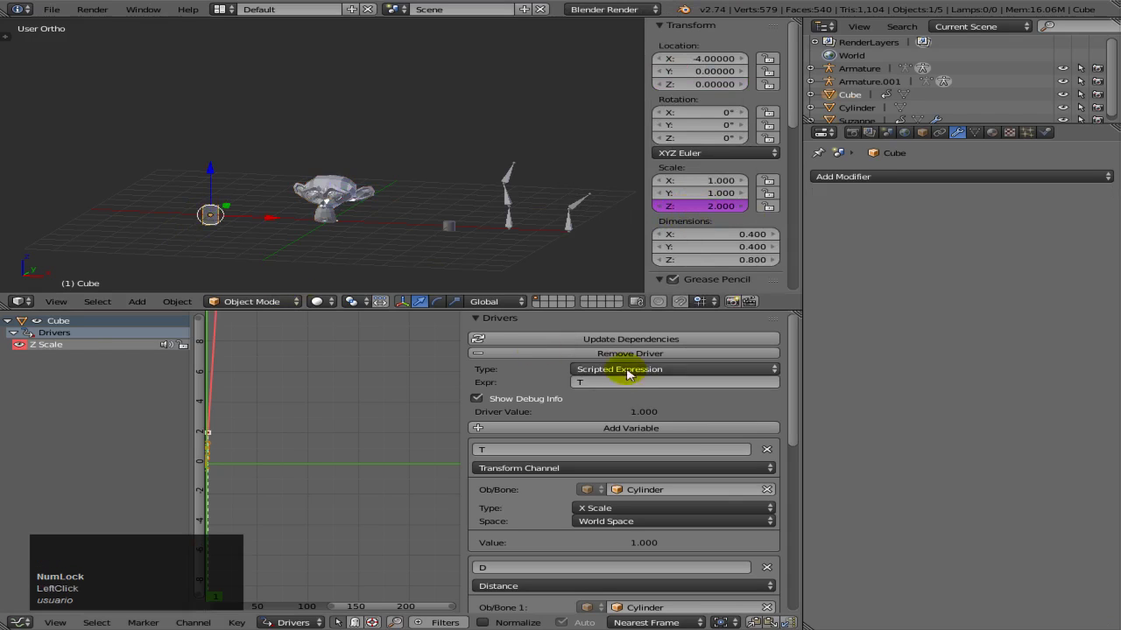
{"action": "left_click", "coordinate": [615, 340]}
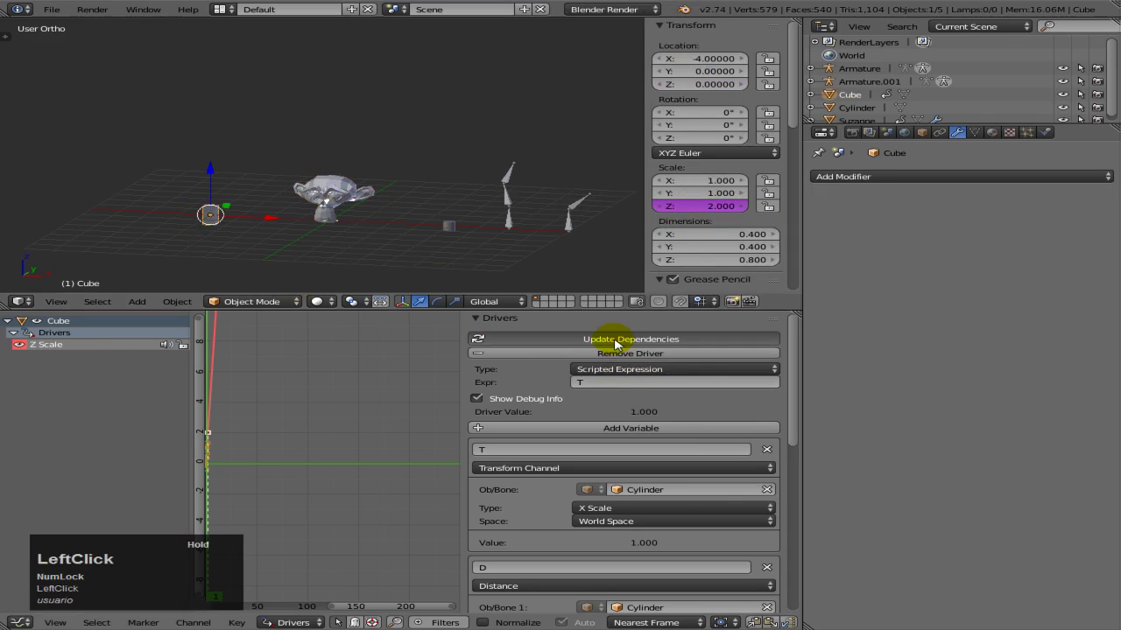
Try scaling the cylinder up to about 5 to test both driven objects, and cancel the scaling.
{"action": "right_click", "coordinate": [448, 229]}
{"action": "key", "text": "s"}
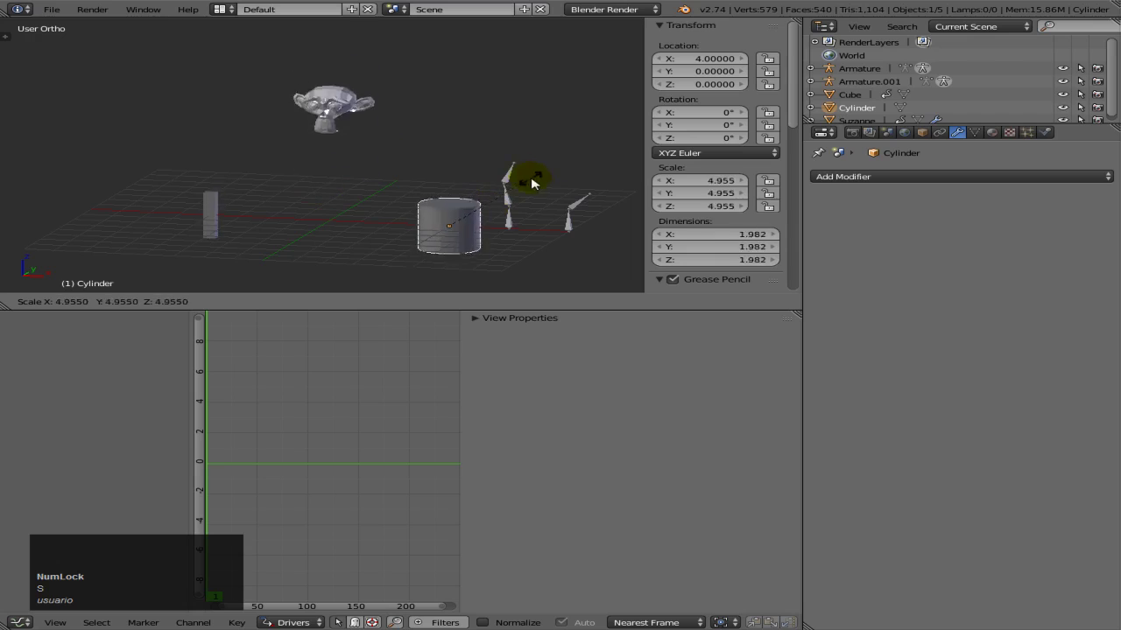
{"action": "right_click", "coordinate": [453, 206]}
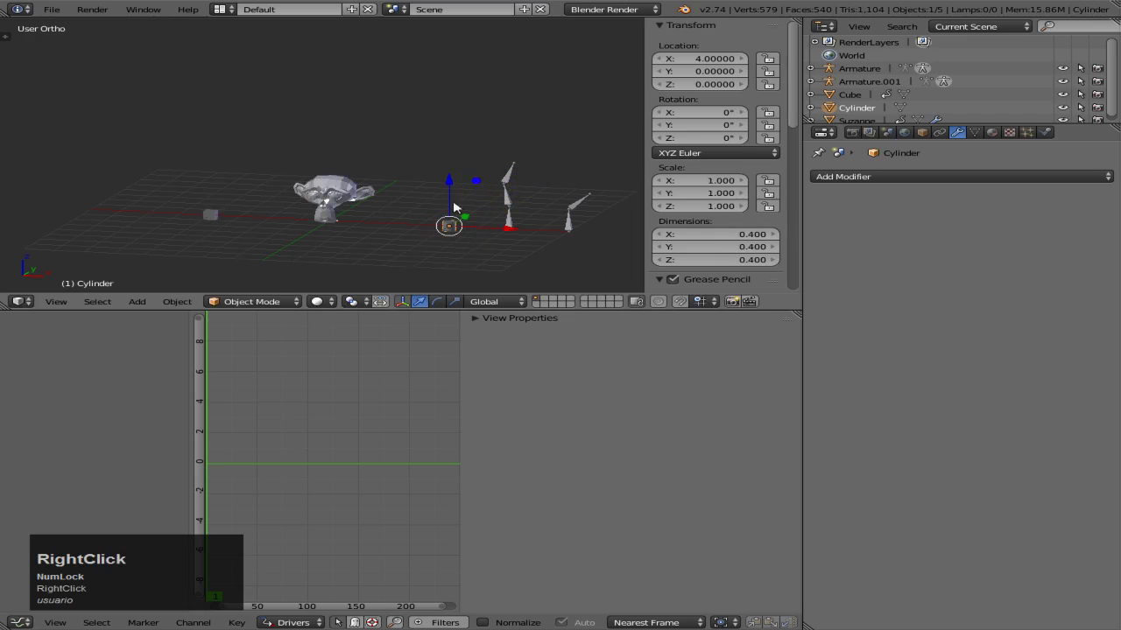
Set the monkey head's Z Location driver expression to T*2 and check the expression of the cube's Z Scale driver.
{"action": "right_click", "coordinate": [344, 206]}
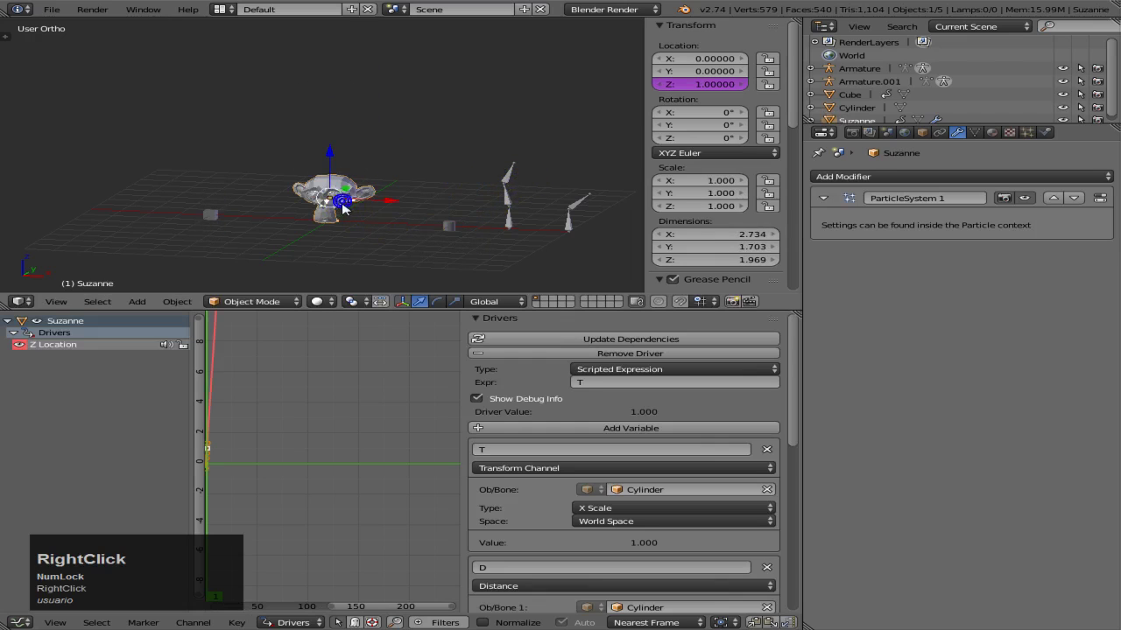
{"action": "left_click", "coordinate": [608, 383]}
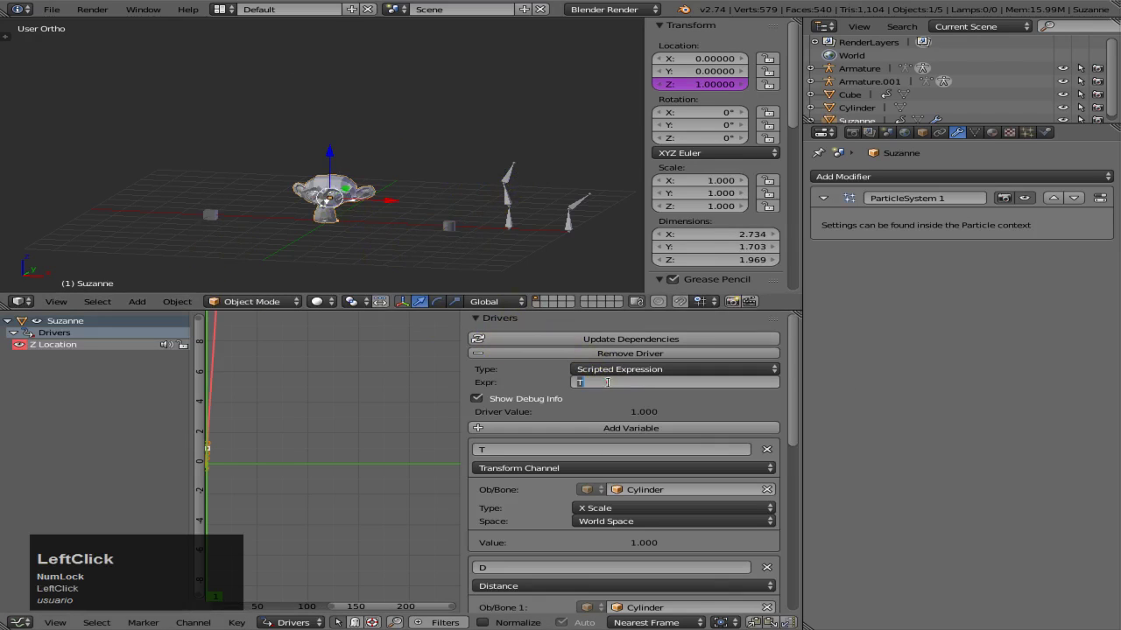
{"action": "key", "text": "Return"}
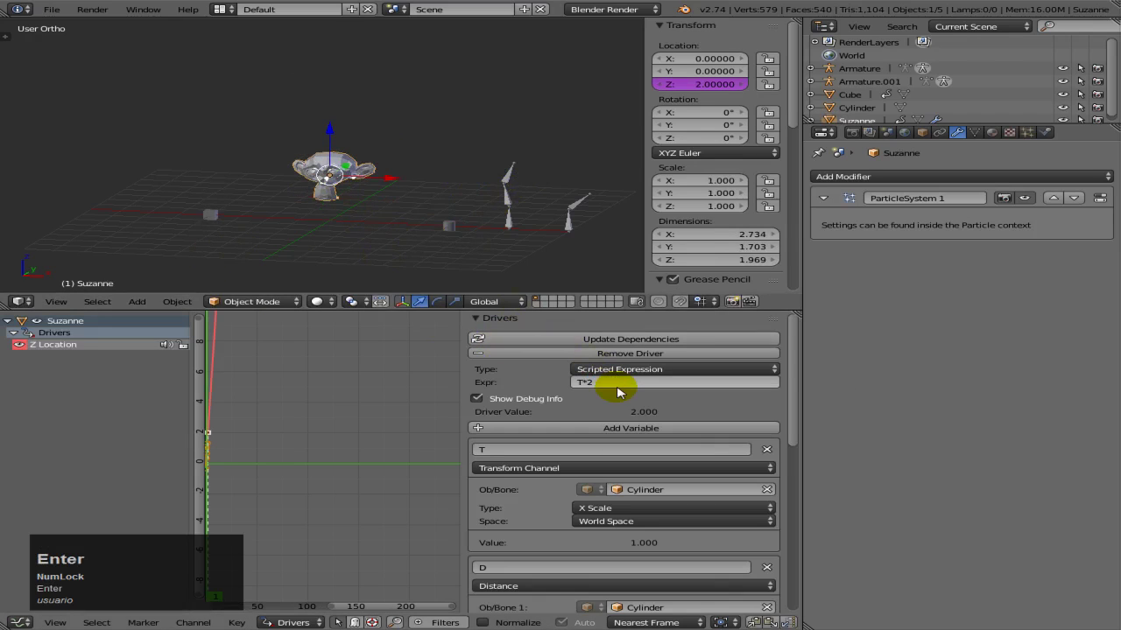
{"action": "right_click", "coordinate": [216, 209]}
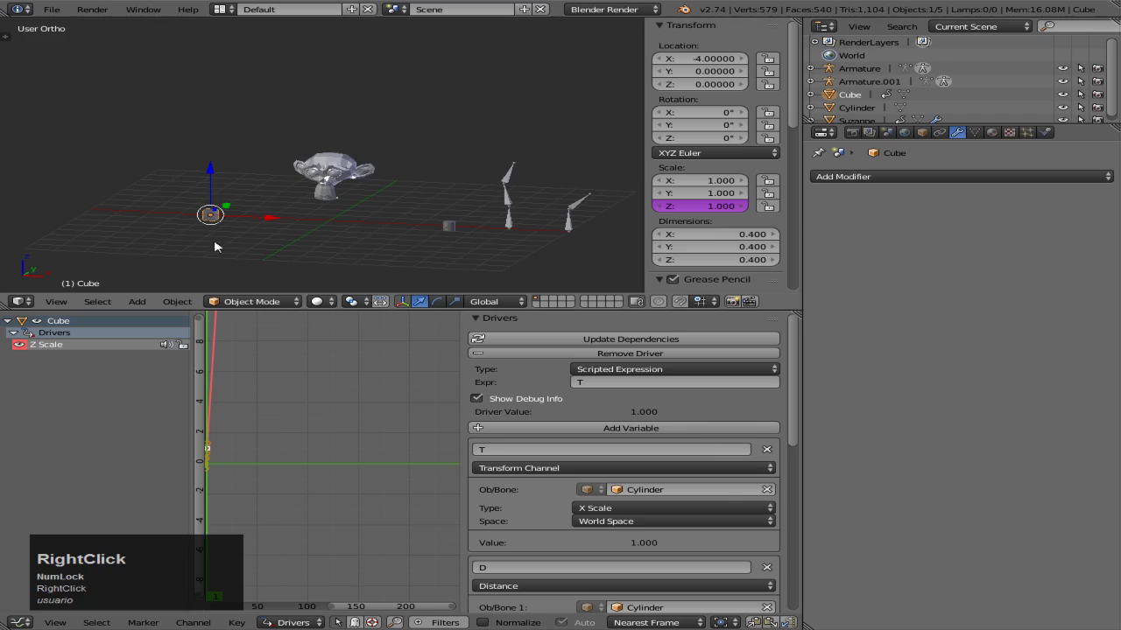
Copy the monkey head's T*2 driver from Z Location and paste it onto the cube's Z Scale.
{"action": "right_click", "coordinate": [330, 203]}
{"action": "right_click", "coordinate": [694, 84]}
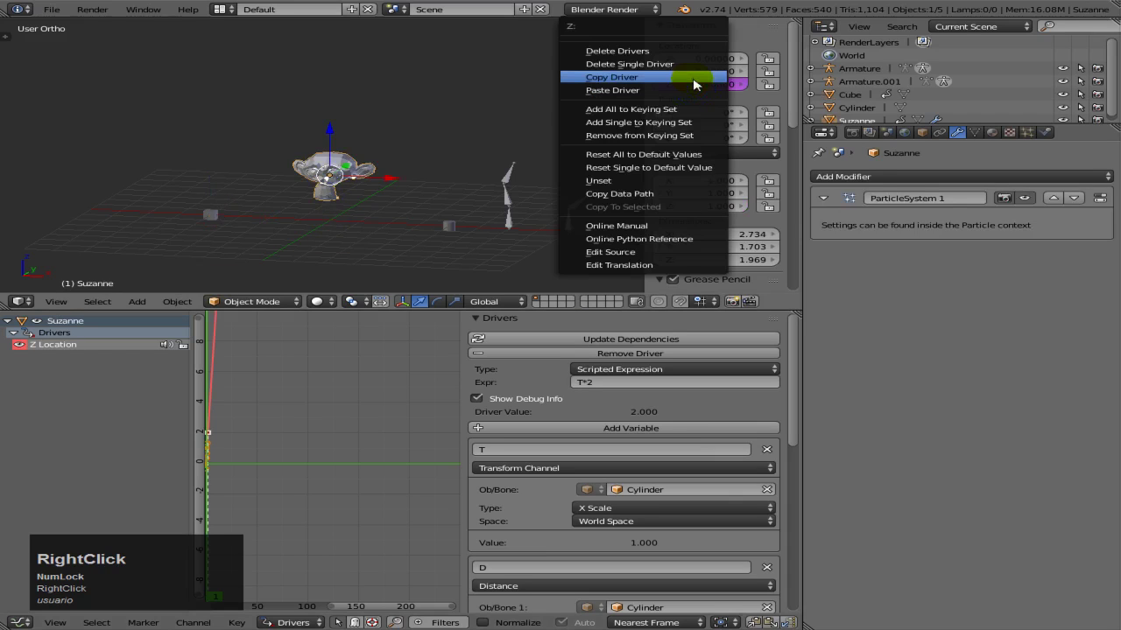
{"action": "left_click", "coordinate": [693, 83]}
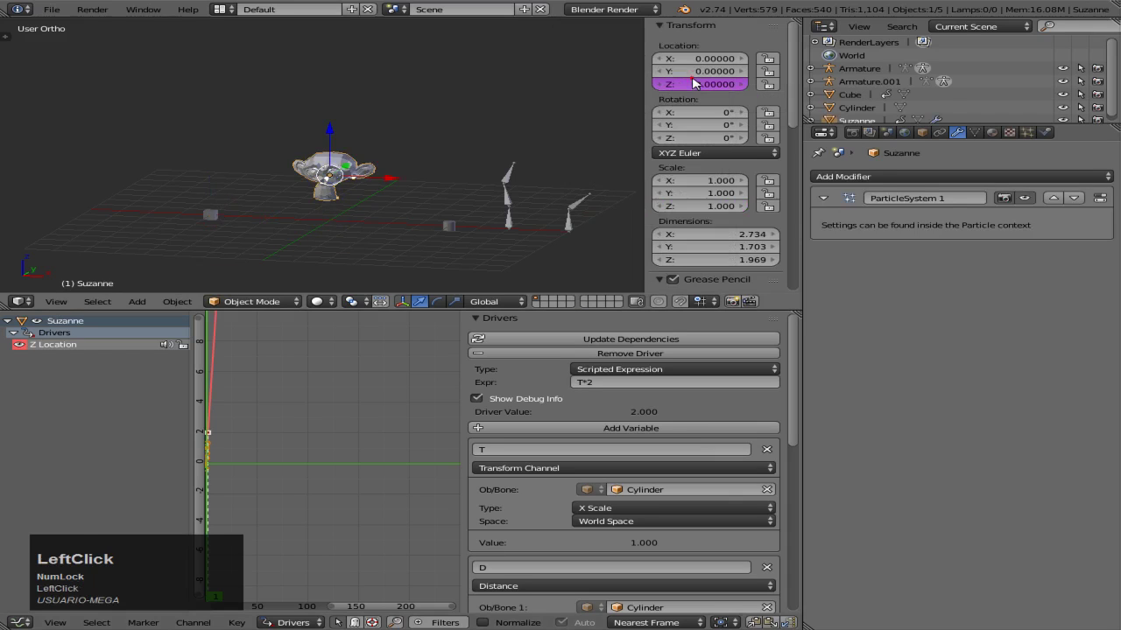
{"action": "right_click", "coordinate": [215, 218]}
{"action": "right_click", "coordinate": [671, 207]}
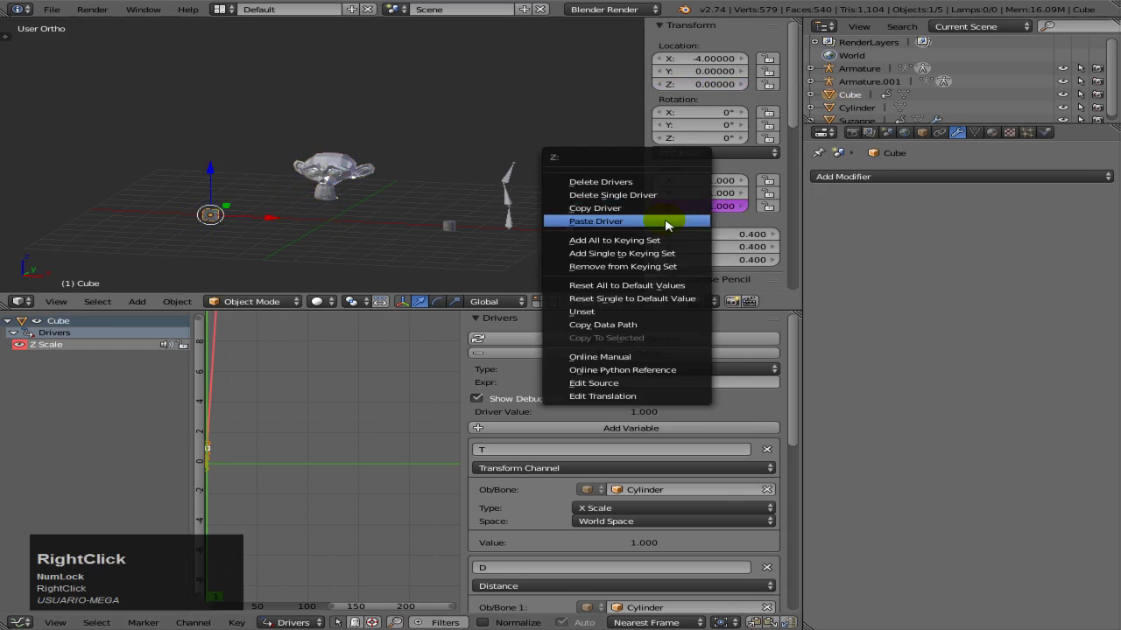
{"action": "left_click", "coordinate": [666, 223]}
Try a cancelled scaling of the cylinder and update the dependencies of the cube's Z Scale driver.
{"action": "right_click", "coordinate": [450, 228]}
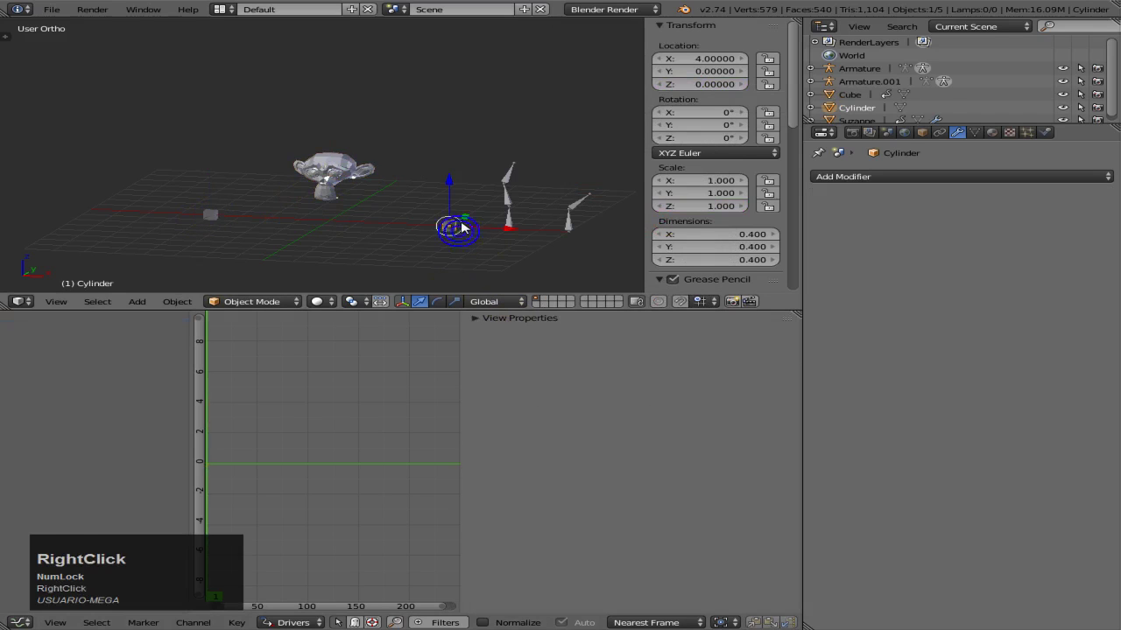
{"action": "key", "text": "s"}
{"action": "right_click", "coordinate": [486, 214]}
{"action": "right_click", "coordinate": [210, 215]}
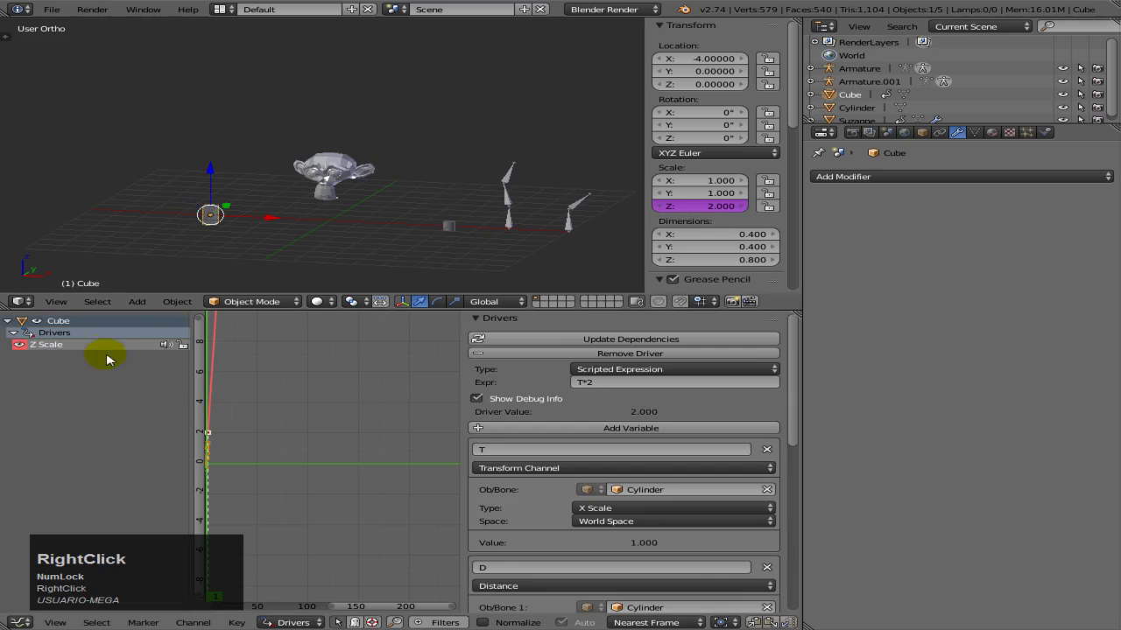
{"action": "left_click", "coordinate": [565, 340]}
Try scaling the cylinder up to about 2.5, cancel it, and inspect the cube's and monkey head's drivers.
{"action": "right_click", "coordinate": [450, 226]}
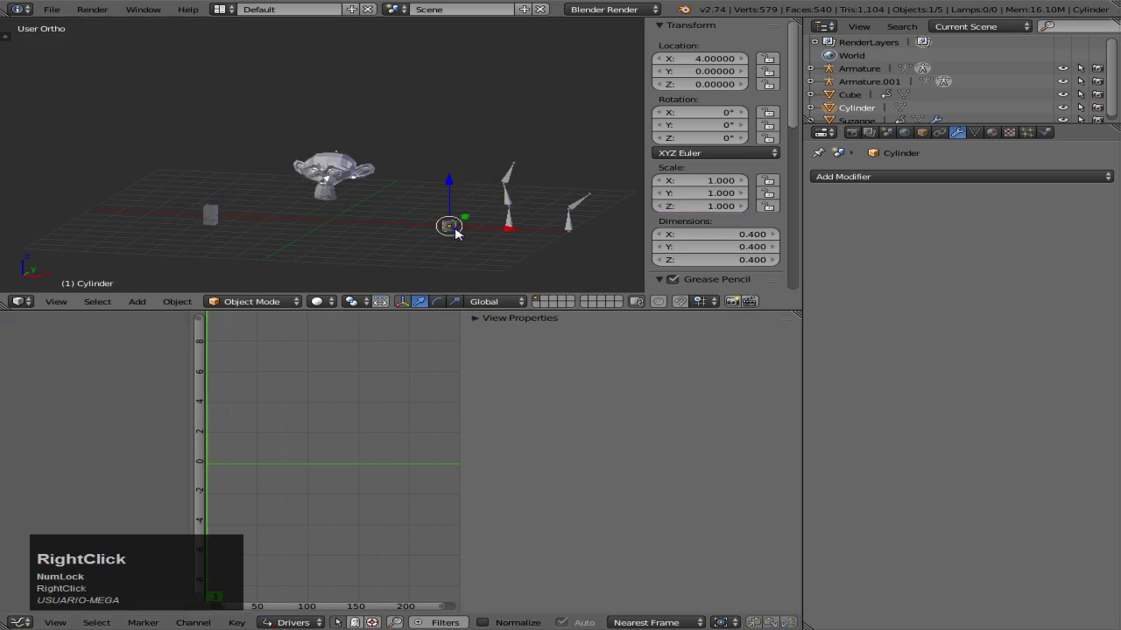
{"action": "key", "text": "s"}
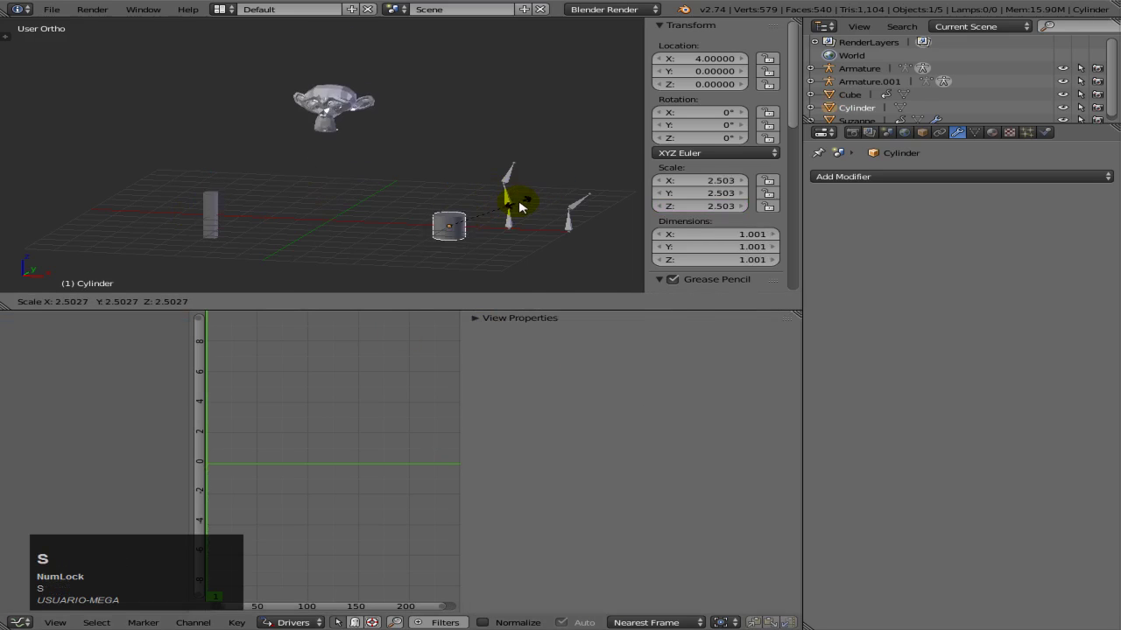
{"action": "right_click", "coordinate": [462, 223]}
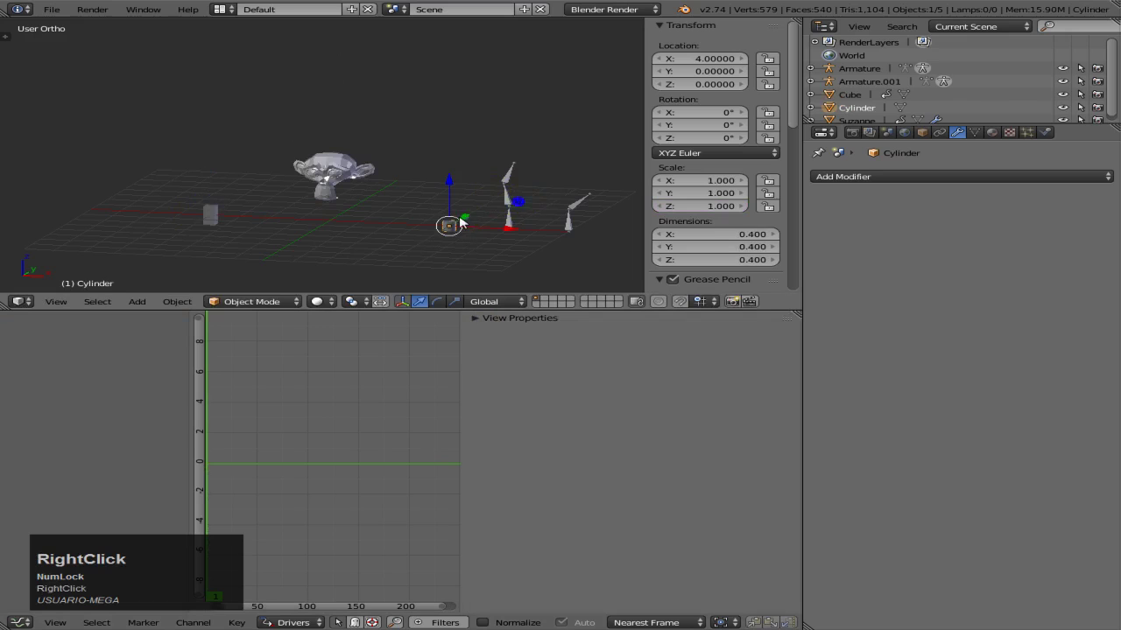
{"action": "right_click", "coordinate": [219, 223]}
{"action": "right_click", "coordinate": [328, 189]}
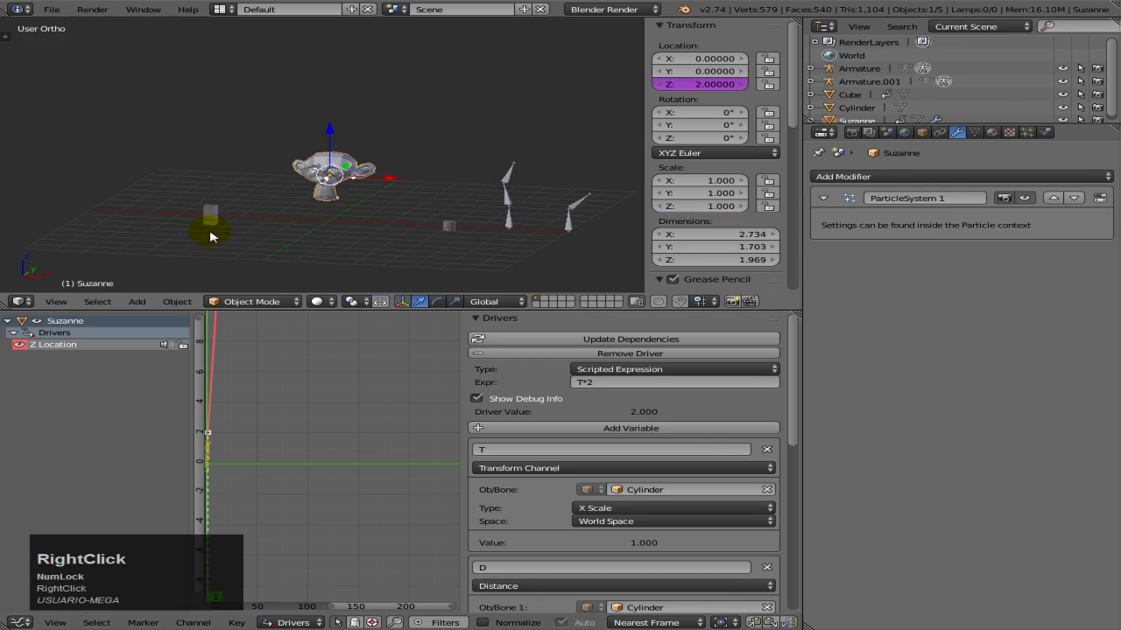
Select the cube, switch to the Desmos calculator, show the x²−5x+5 curve alongside 1.5^(x−5), and return to Blender.
{"action": "right_click", "coordinate": [215, 225]}
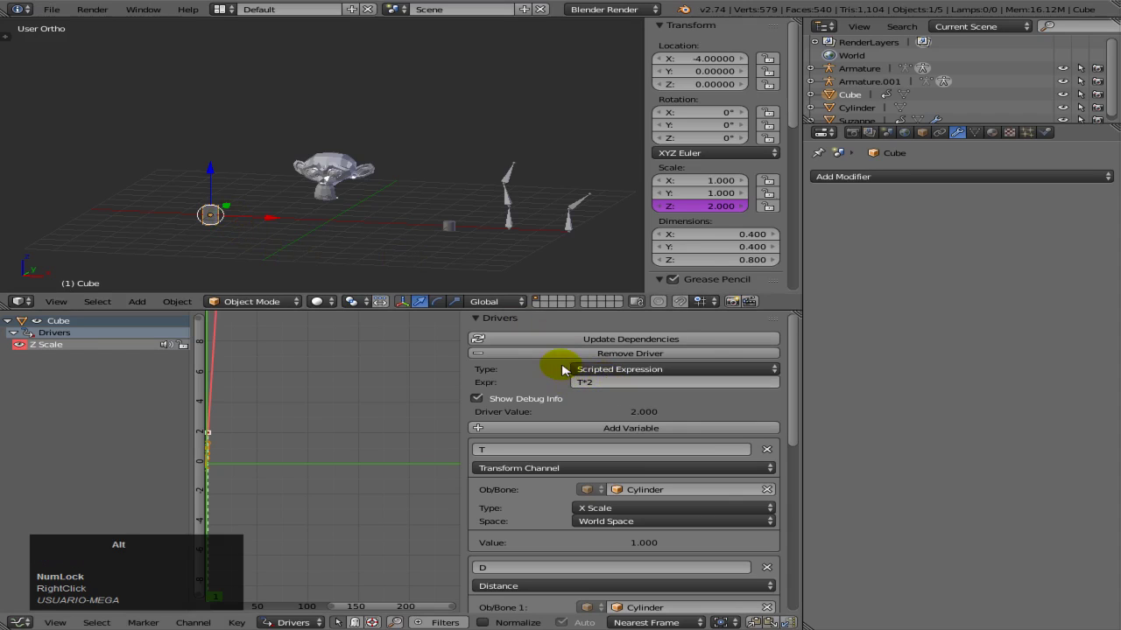
{"action": "key", "text": "alt+Tab"}
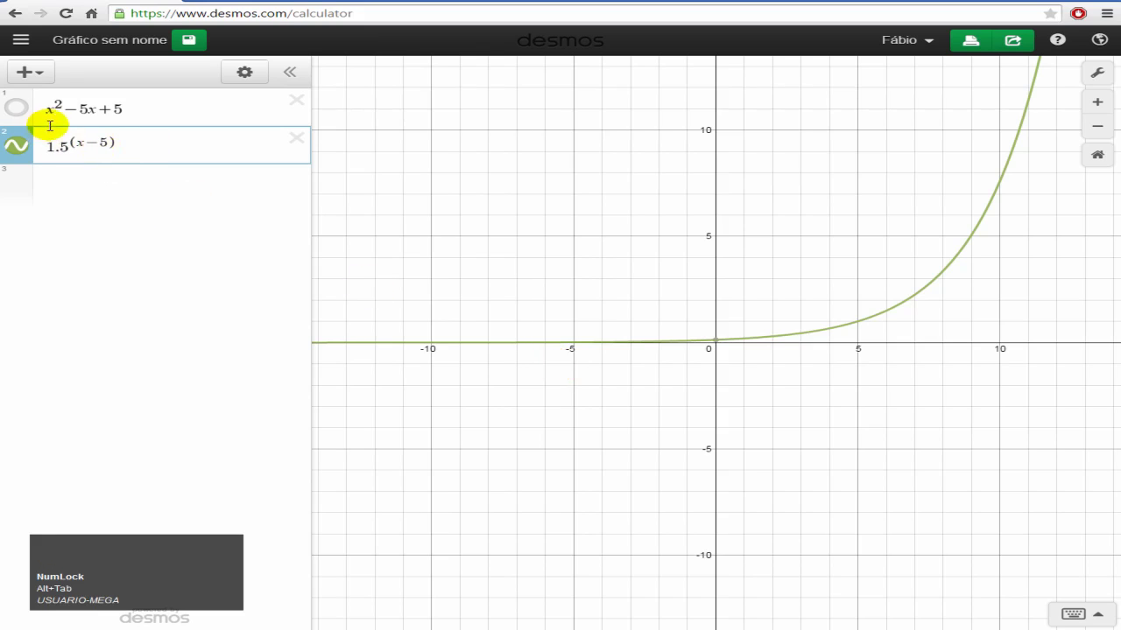
{"action": "left_click", "coordinate": [16, 109]}
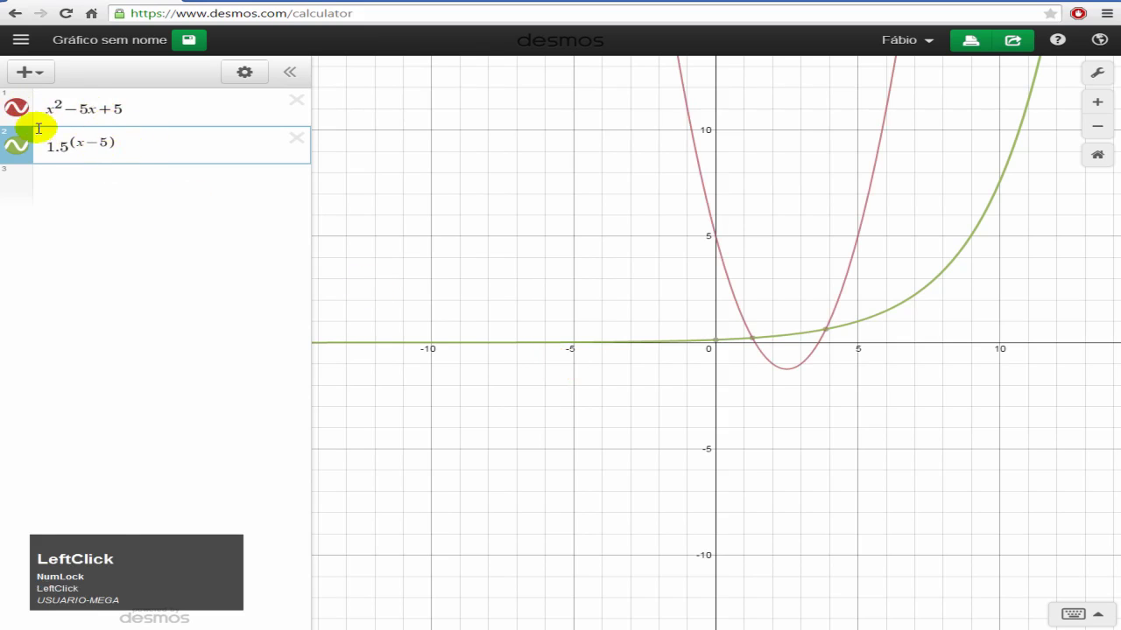
{"action": "key", "text": "alt+Tab"}
Set the scripted expression of the cube's Z Scale driver to 1.5**(T-5).
{"action": "right_click", "coordinate": [215, 219]}
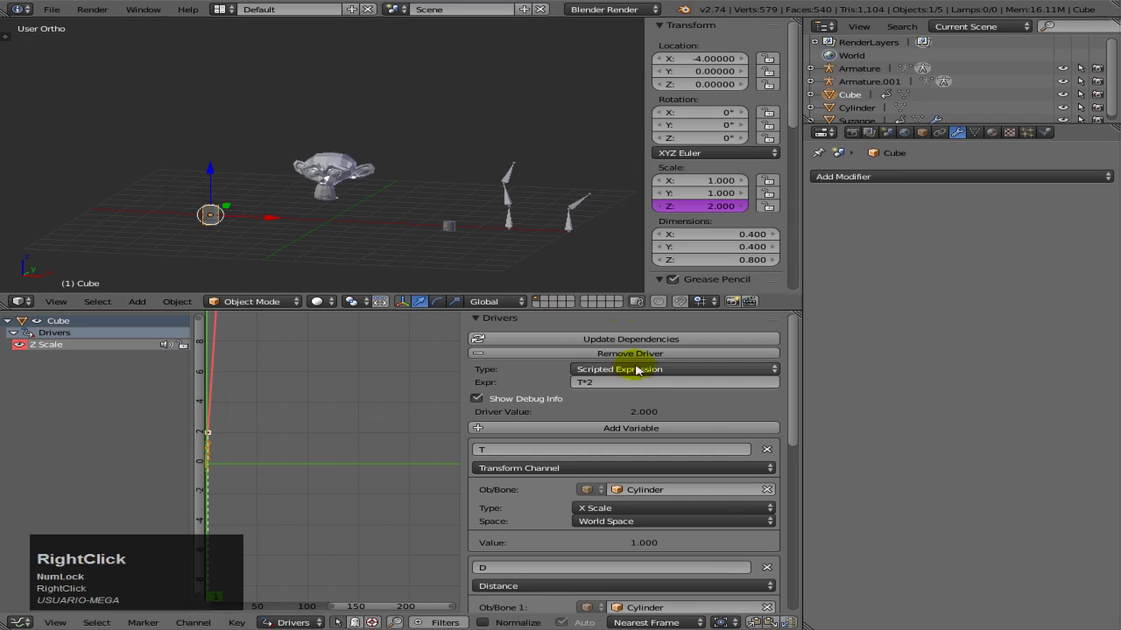
{"action": "left_click", "coordinate": [618, 396]}
{"action": "left_click", "coordinate": [621, 382]}
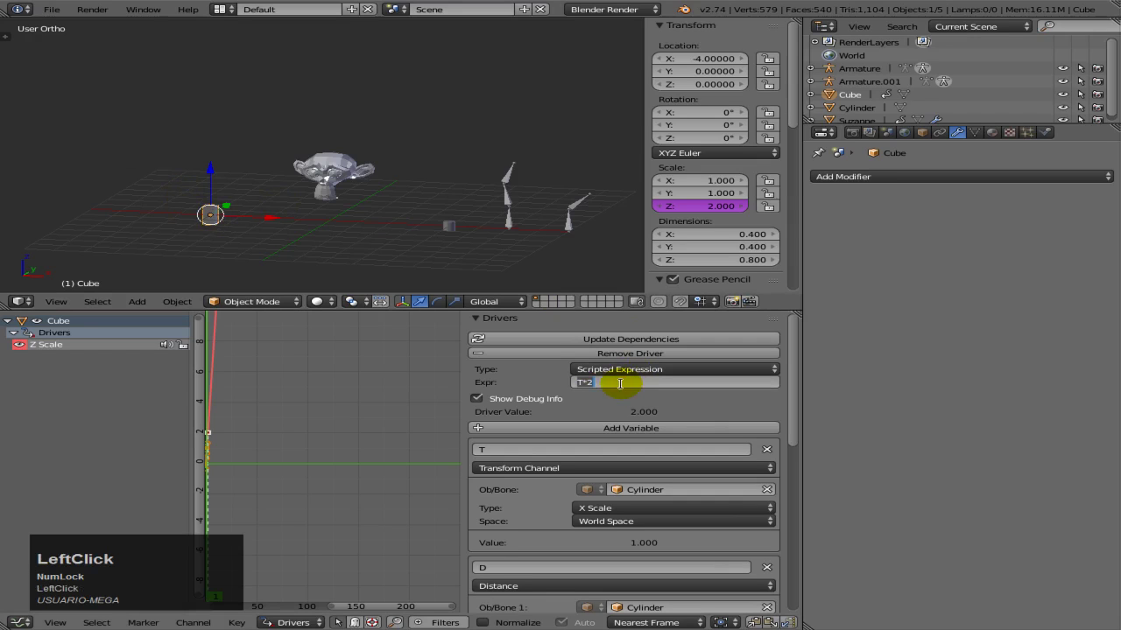
{"action": "type", "text": "T"}
{"action": "key", "text": "BackSpace"}
{"action": "type", "text": "1.5**(T-5"}
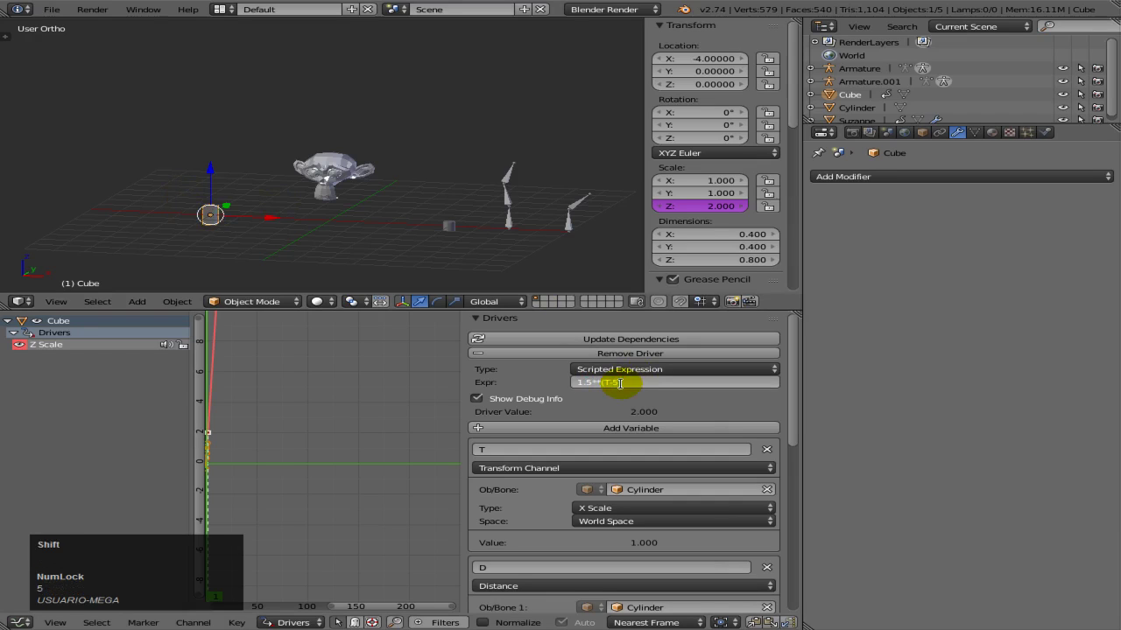
{"action": "key", "text": "Return"}
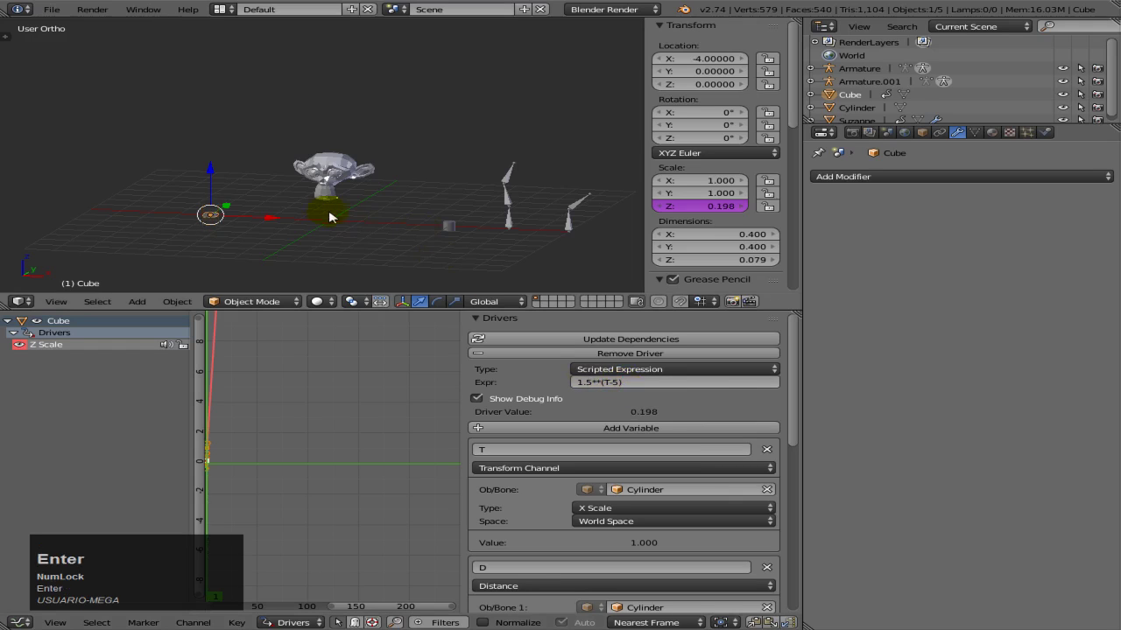
Set the scripted expression of the monkey head's Z Location driver to T**2-5*T+5.
{"action": "right_click", "coordinate": [329, 177]}
{"action": "left_click", "coordinate": [601, 383]}
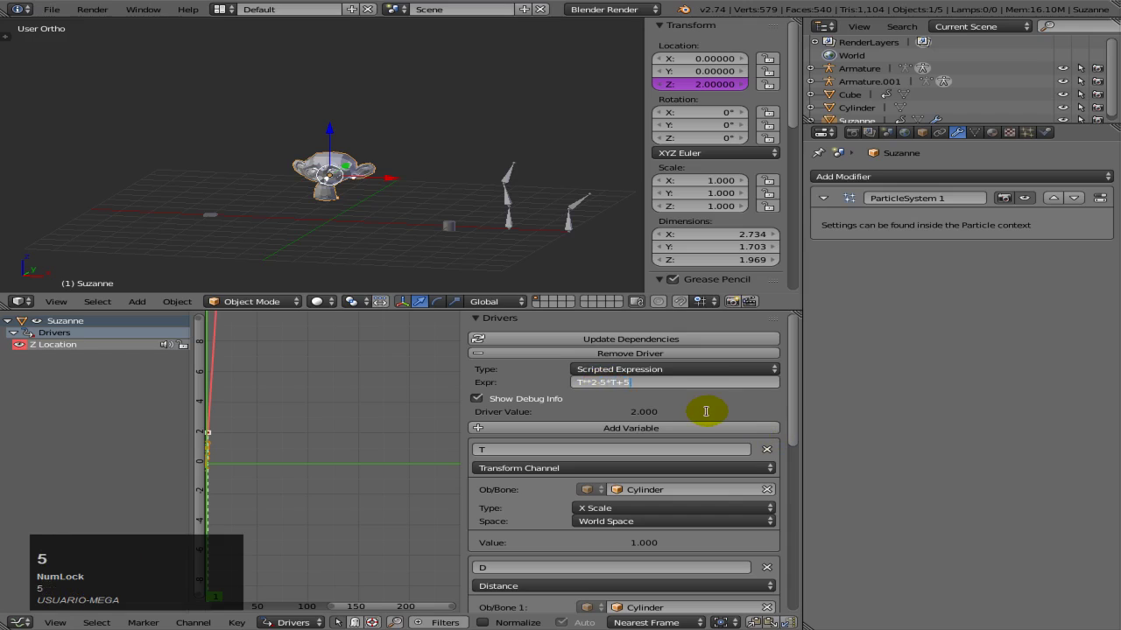
{"action": "key", "text": "Return"}
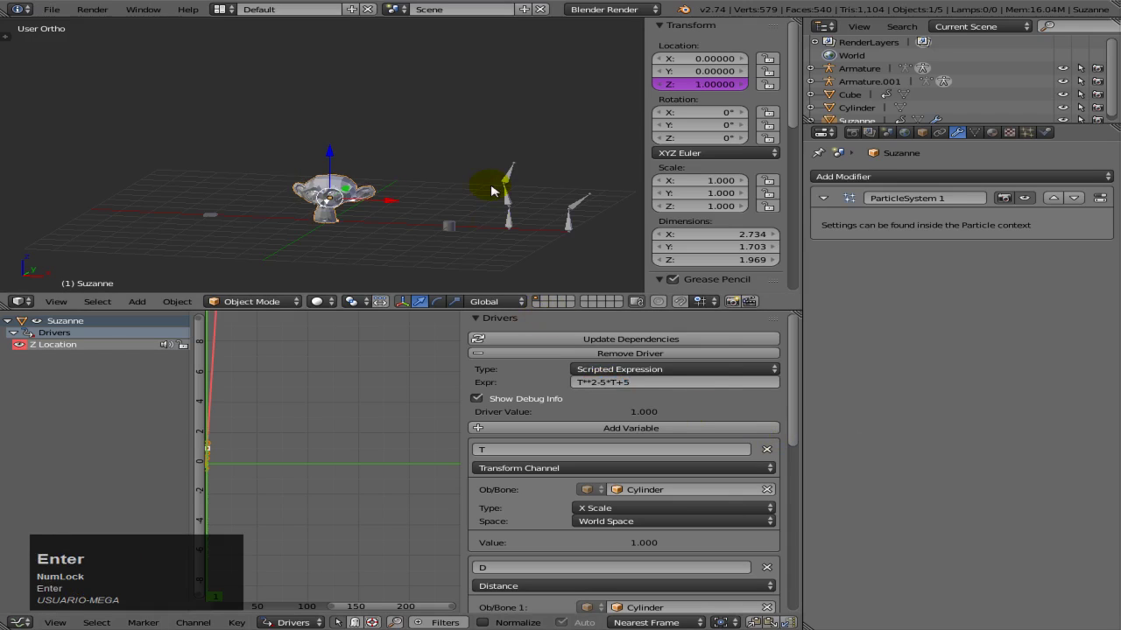
Try scaling the cylinder up to about 7.07 to test both drivers, and cancel the scaling.
{"action": "right_click", "coordinate": [451, 226]}
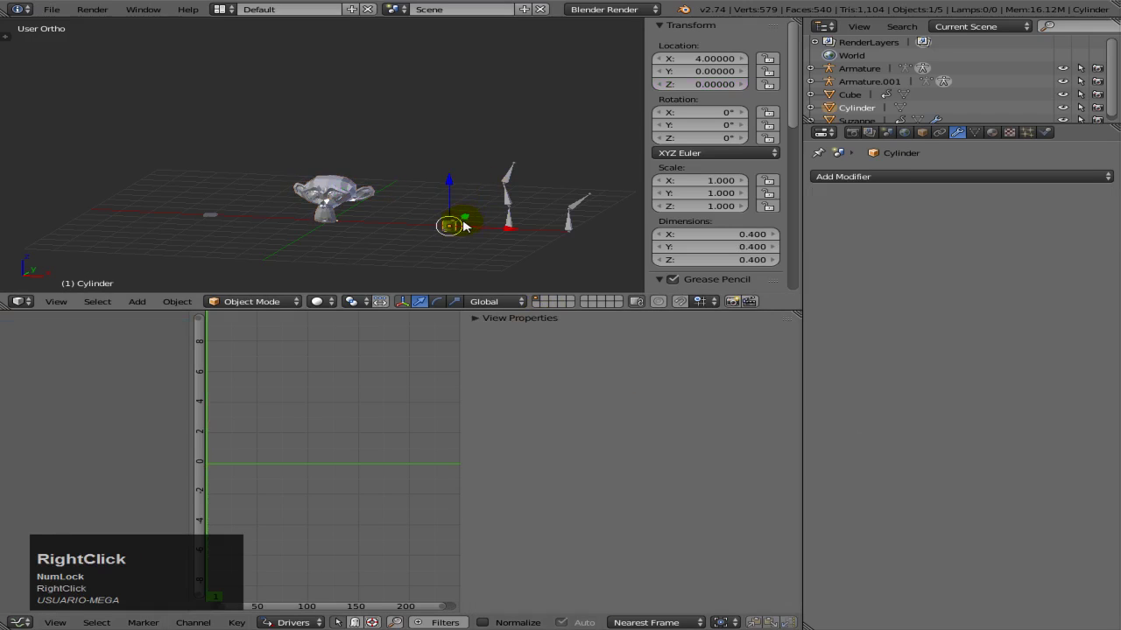
{"action": "key", "text": "s"}
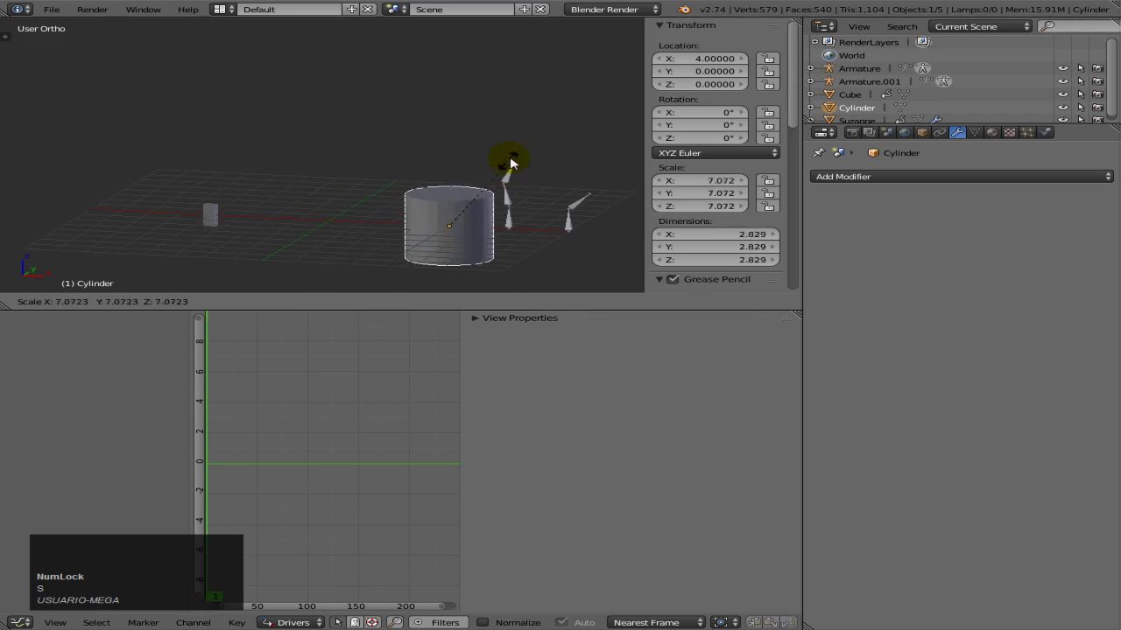
{"action": "right_click", "coordinate": [464, 207]}
Divide the monkey head's Z Location driver expression by 5 as (T**2-5*T+5)/5.
{"action": "right_click", "coordinate": [328, 197]}
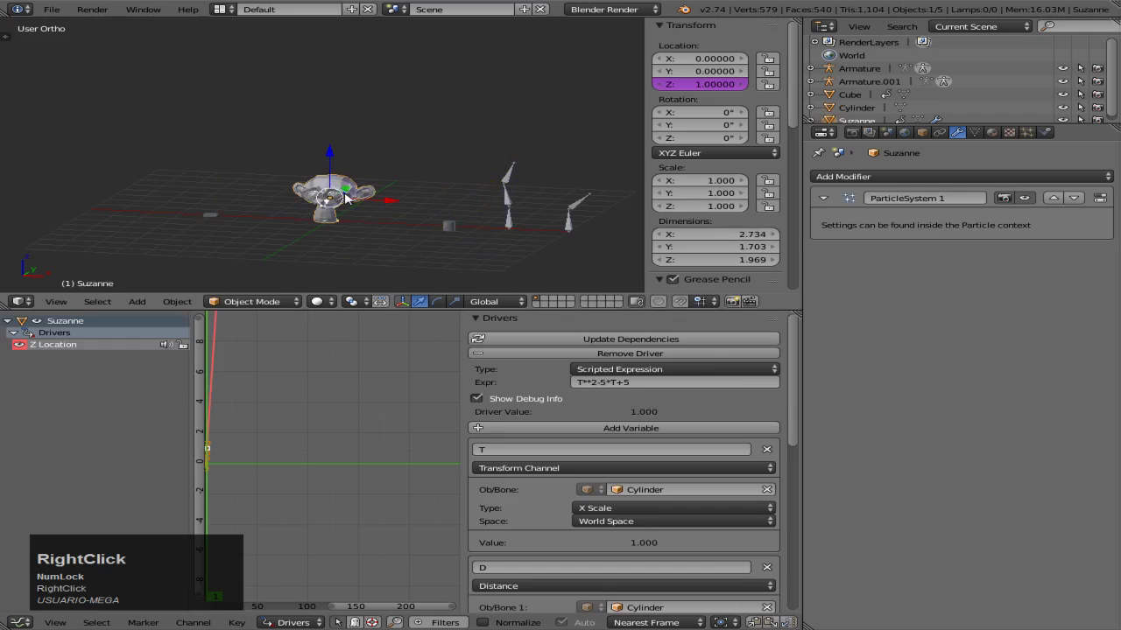
{"action": "left_click", "coordinate": [668, 383]}
{"action": "left_click", "coordinate": [668, 383]}
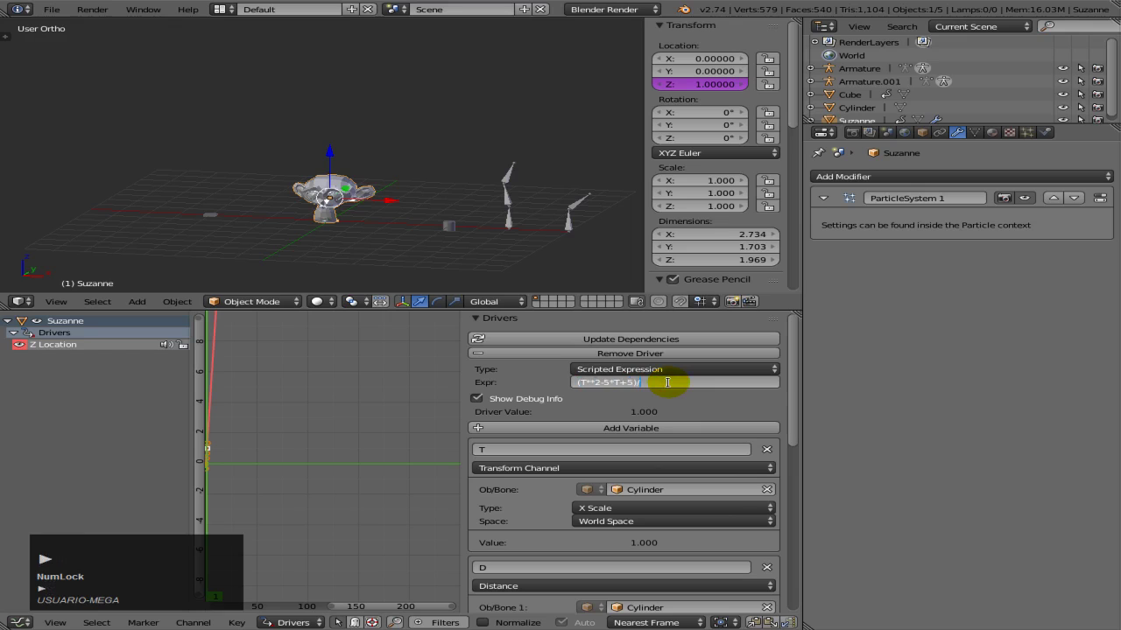
Test the divided expression by trial-scaling the cylinder, and cancel the scaling.
{"action": "right_click", "coordinate": [460, 224]}
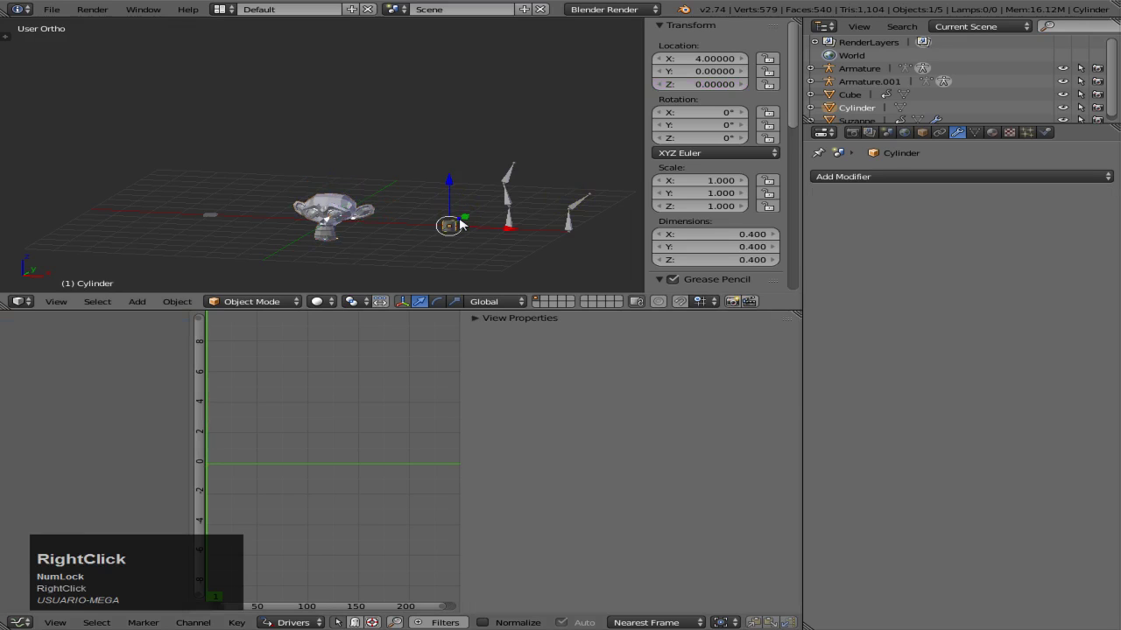
{"action": "key", "text": "s"}
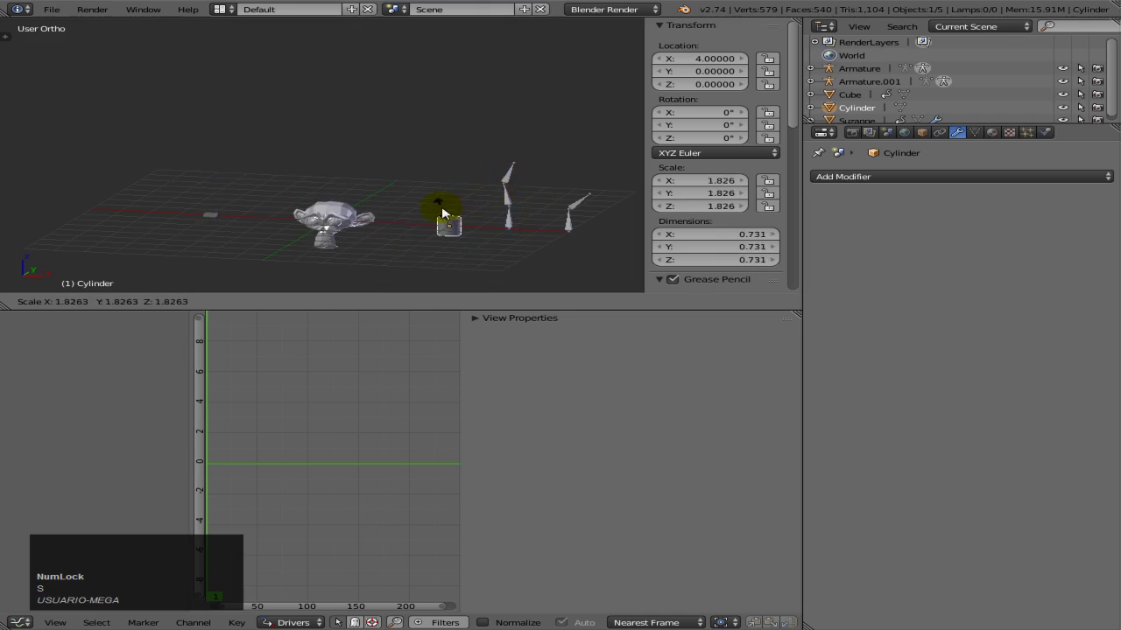
{"action": "right_click", "coordinate": [469, 207]}
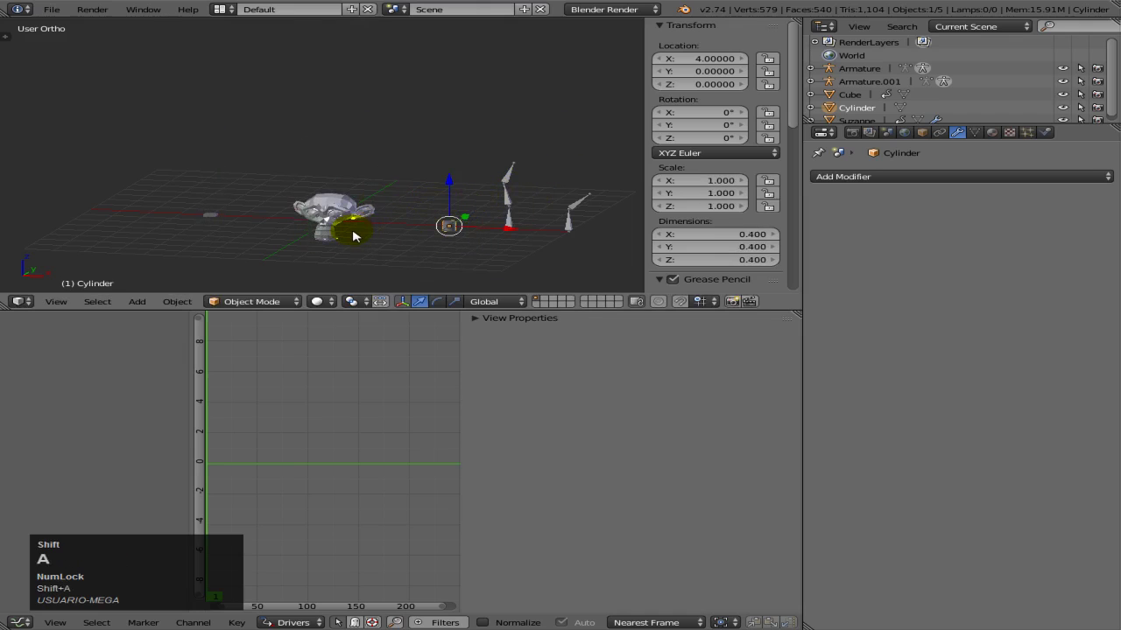
Add a new cube mesh and bring both the 3D cursor and the cube to the scene's center.
{"action": "key", "text": "shift+a"}
{"action": "mouse_move", "coordinate": [354, 235]}
{"action": "left_click", "coordinate": [392, 247]}
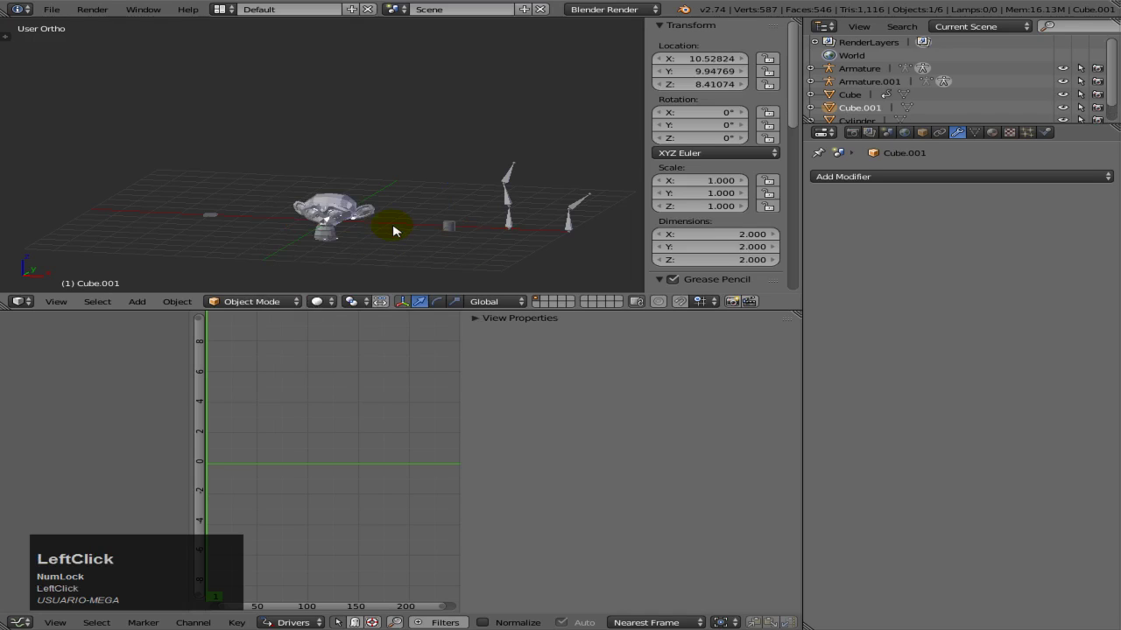
{"action": "scroll", "coordinate": [470, 133], "scroll_direction": "down", "scroll_amount": 4}
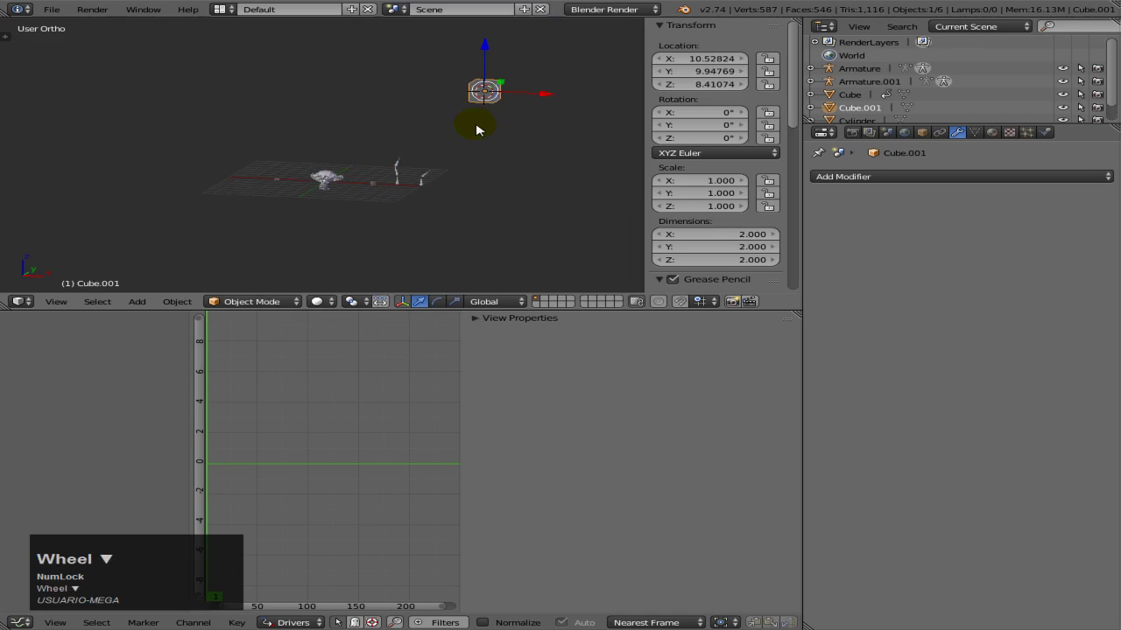
{"action": "key", "text": "shift+s"}
{"action": "left_click", "coordinate": [443, 182]}
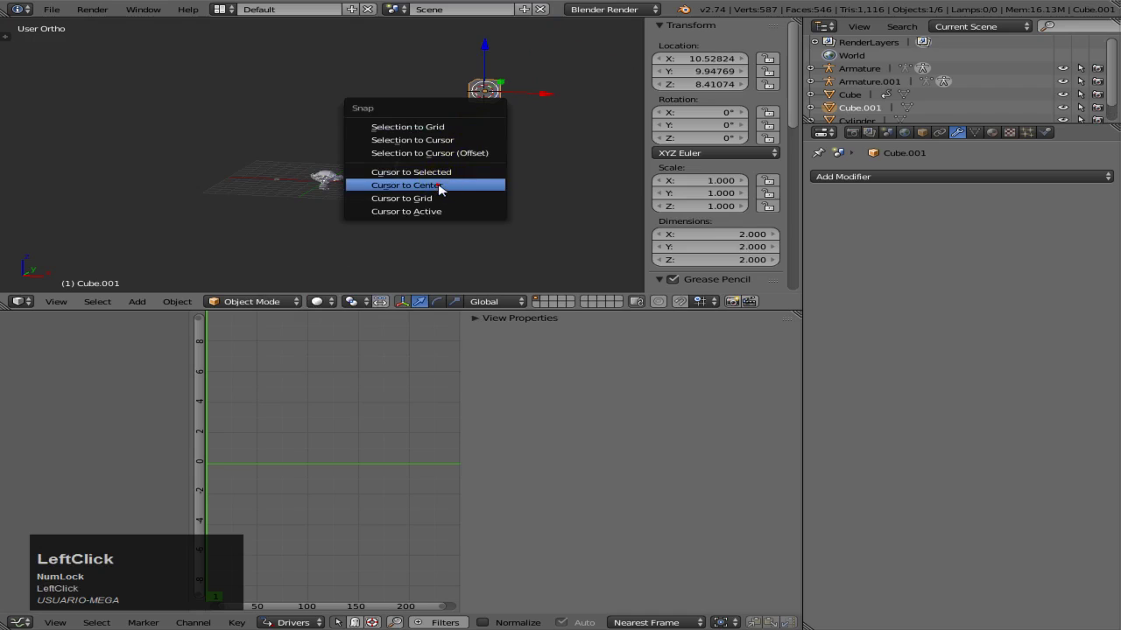
{"action": "key", "text": "alt+g"}
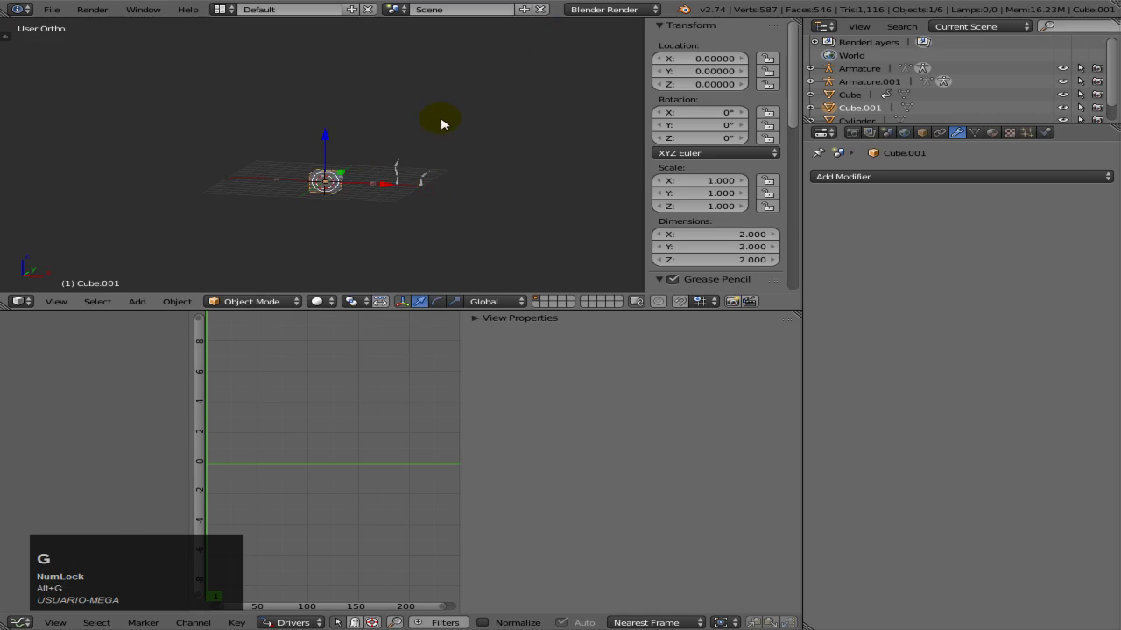
Move the new cube to X 2 and scale it uniformly to 0.3.
{"action": "scroll", "coordinate": [361, 193], "scroll_direction": "up", "scroll_amount": 5}
{"action": "left_click_drag", "start_coordinate": [389, 244], "coordinate": [450, 256], "text": "ctrl"}
{"action": "key", "text": "s"}
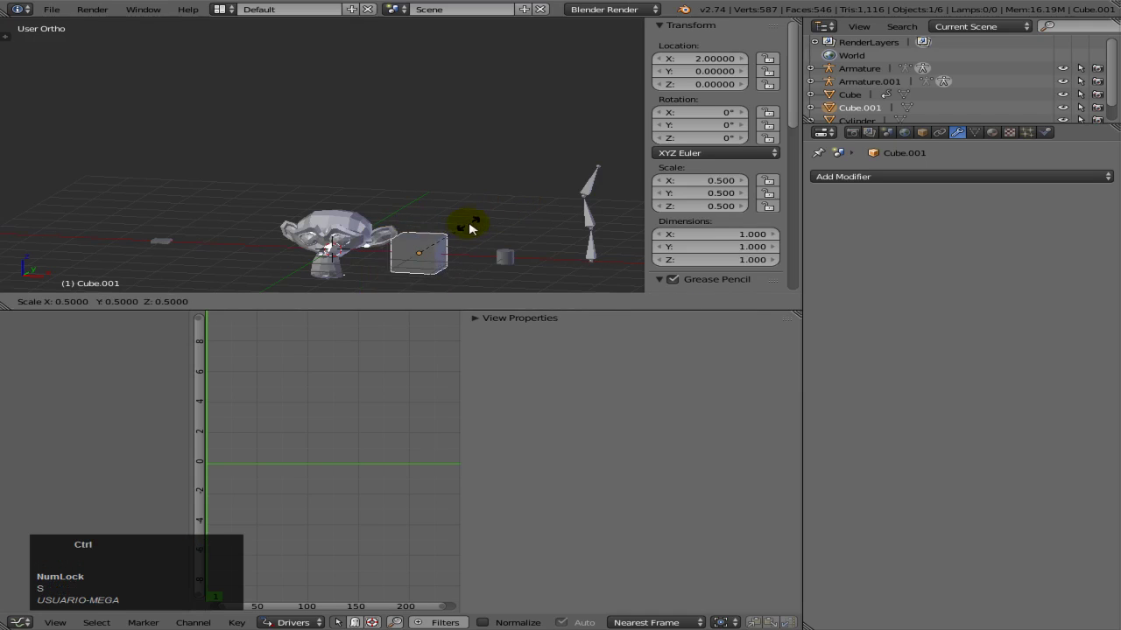
{"action": "left_click", "coordinate": [444, 237]}
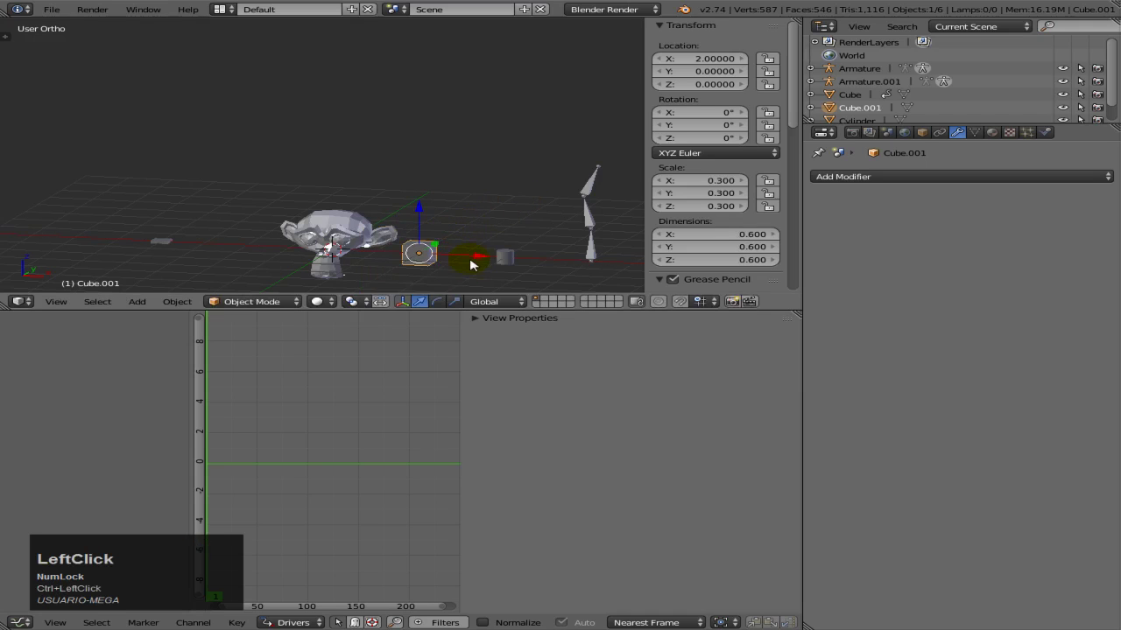
Add an Array modifier to the new cube, trying a higher count and returning it to 2.
{"action": "right_click", "coordinate": [317, 240]}
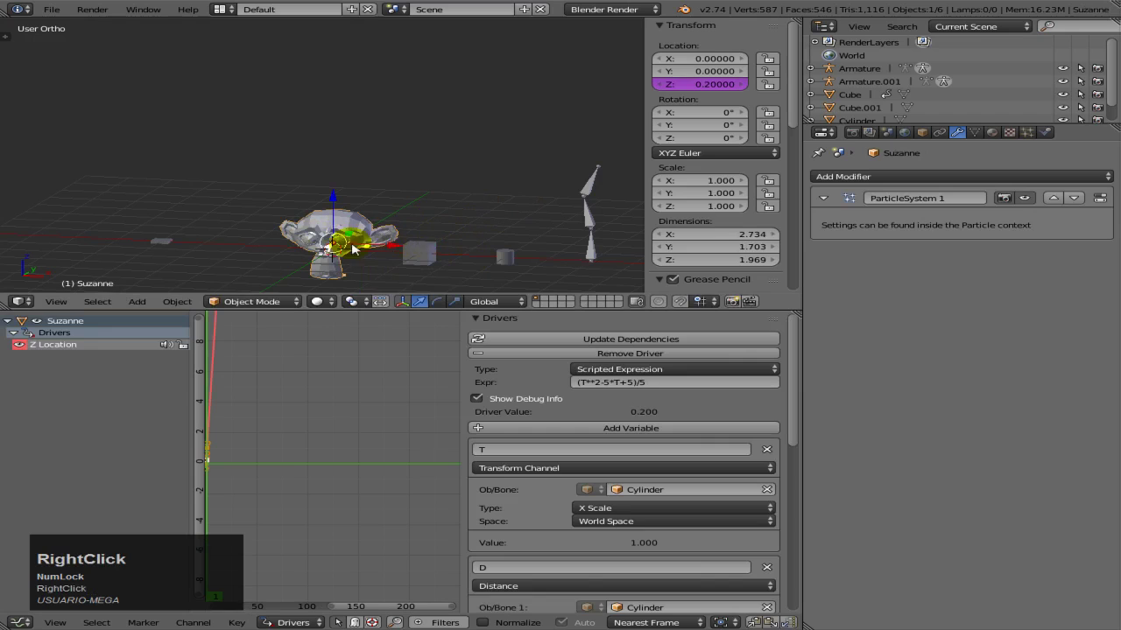
{"action": "right_click", "coordinate": [428, 256]}
{"action": "left_click", "coordinate": [920, 176]}
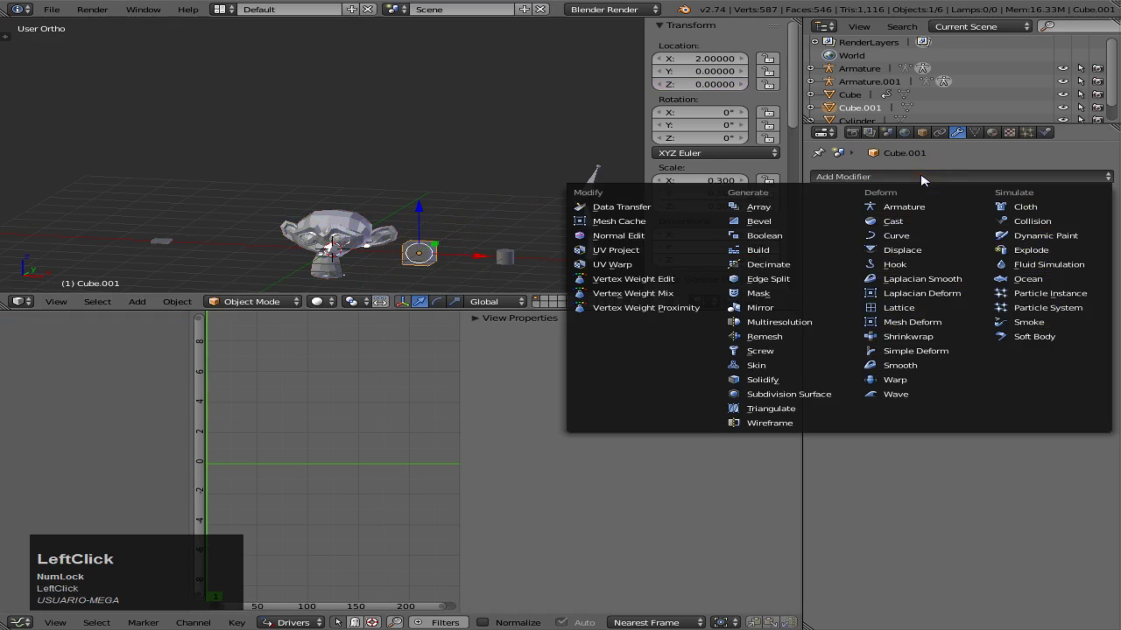
{"action": "left_click", "coordinate": [786, 207]}
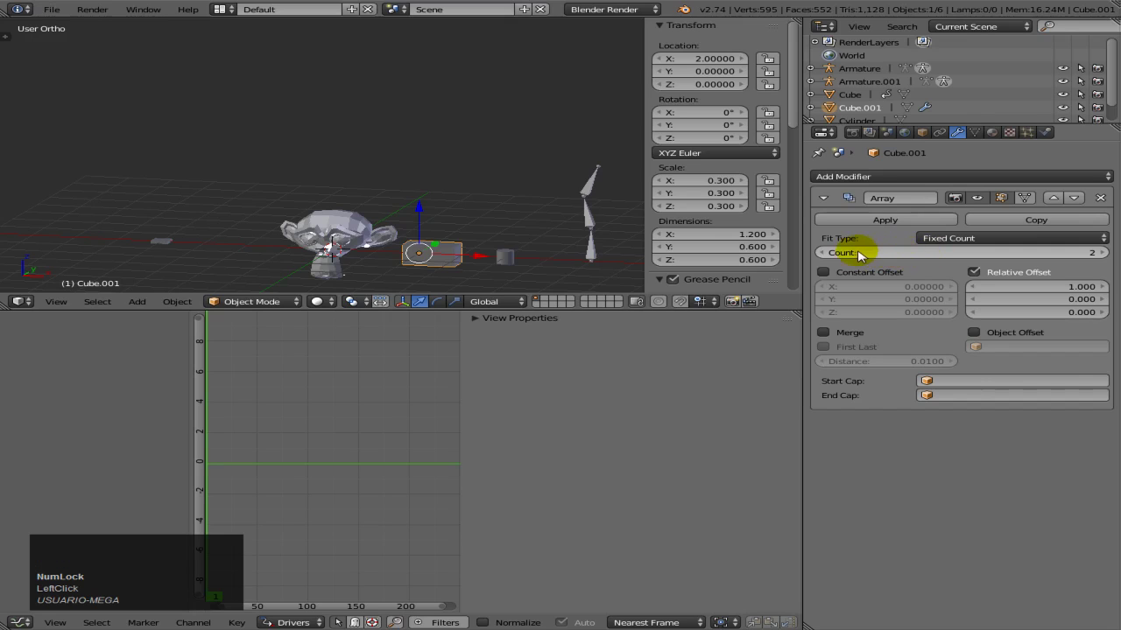
{"action": "left_click", "coordinate": [1101, 252]}
{"action": "left_click", "coordinate": [1101, 252]}
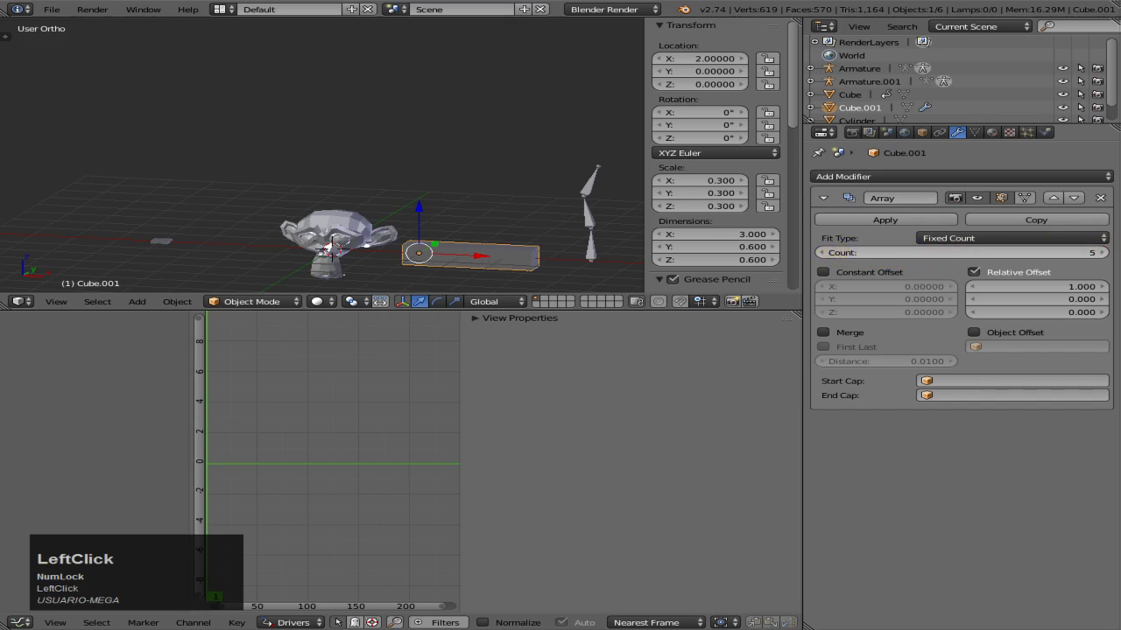
{"action": "left_click_drag", "start_coordinate": [889, 252], "coordinate": [863, 252]}
Set the array's relative offset to 0 in X and 1.3 in Z so the copies stack vertically.
{"action": "left_click", "coordinate": [1062, 286]}
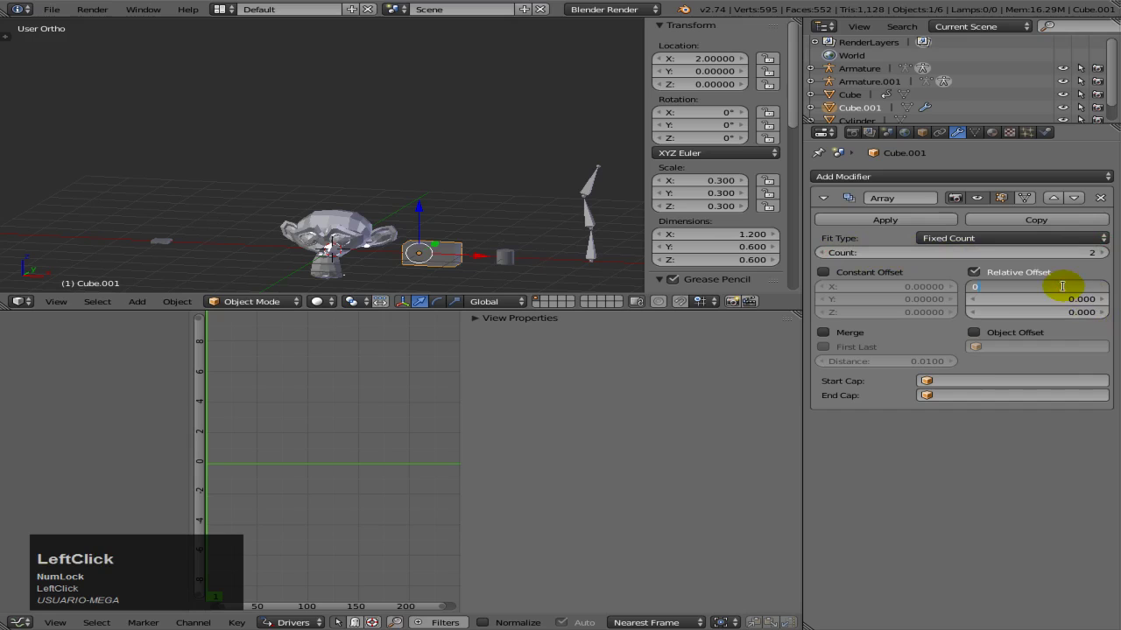
{"action": "type", "text": "0"}
{"action": "key", "text": "Tab"}
{"action": "key", "text": "Tab"}
{"action": "type", "text": "1.2"}
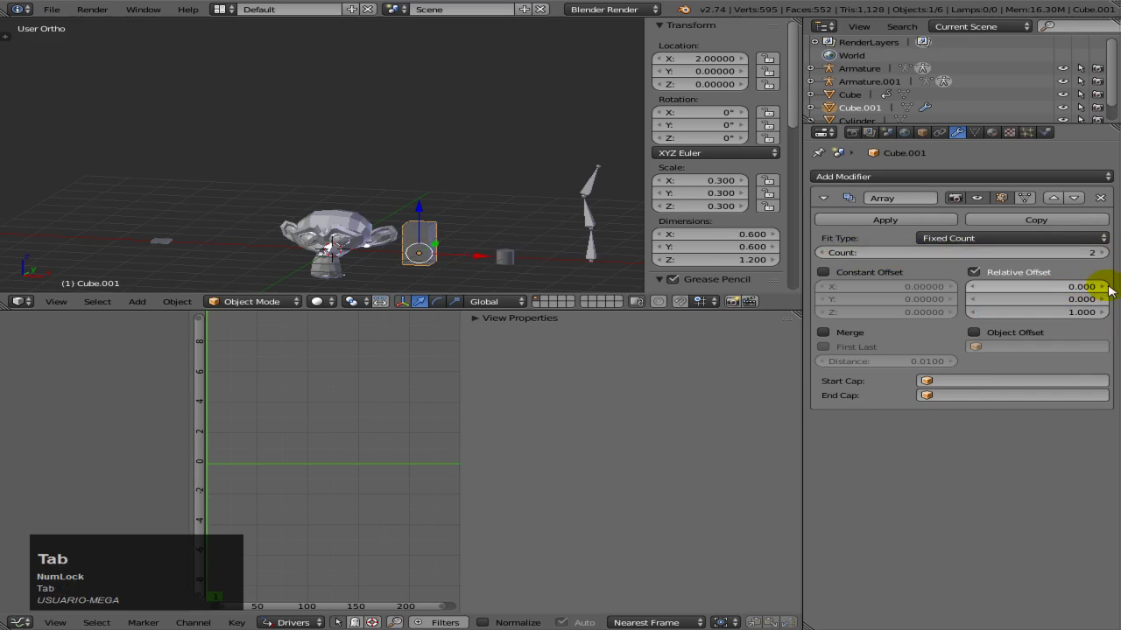
{"action": "left_click", "coordinate": [1101, 317]}
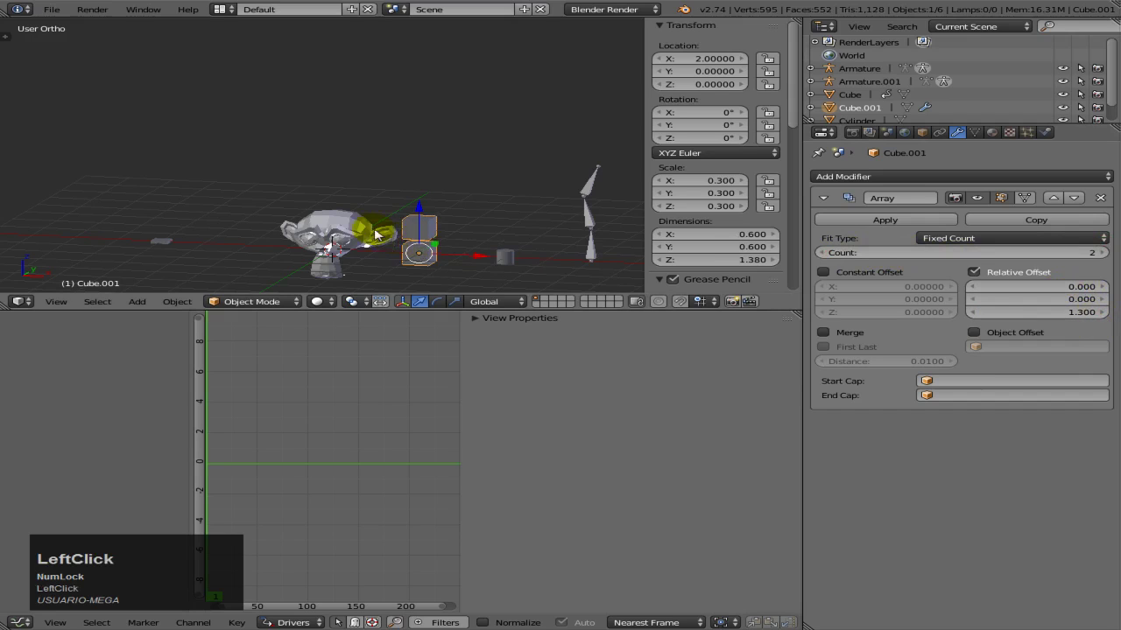
Copy the monkey head's Z Location driver and paste it onto the Count of the new cube's Array modifier.
{"action": "scroll", "coordinate": [430, 230], "scroll_direction": "down", "scroll_amount": 2}
{"action": "right_click", "coordinate": [382, 226]}
{"action": "right_click", "coordinate": [304, 220]}
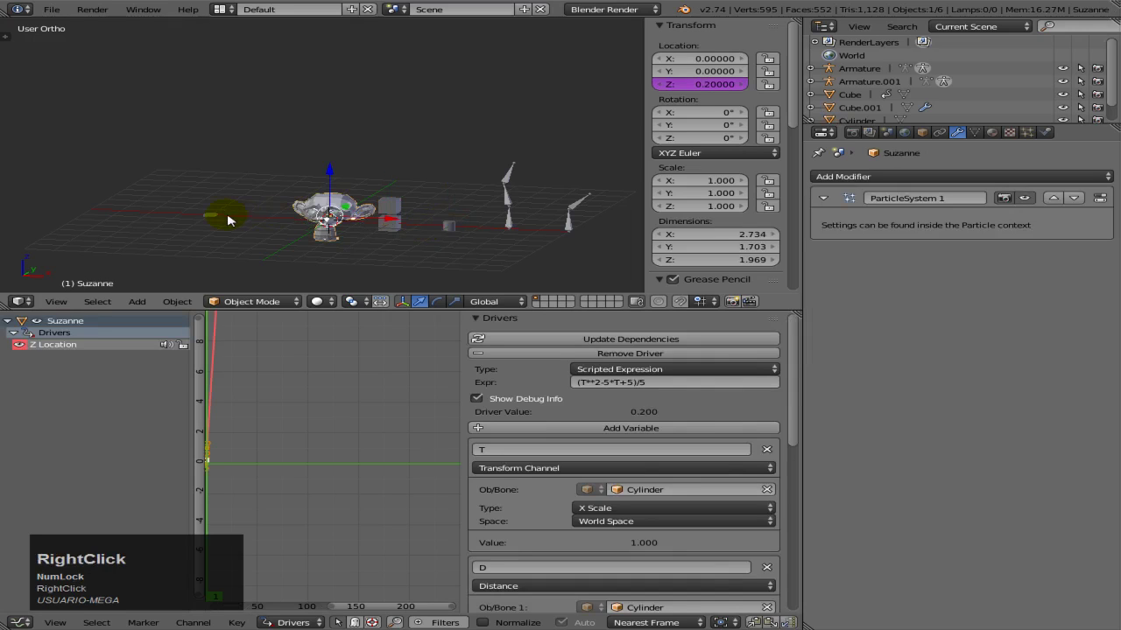
{"action": "right_click", "coordinate": [228, 218]}
{"action": "right_click", "coordinate": [328, 216]}
{"action": "scroll", "coordinate": [333, 210], "scroll_direction": "up", "scroll_amount": 1}
{"action": "right_click", "coordinate": [709, 83]}
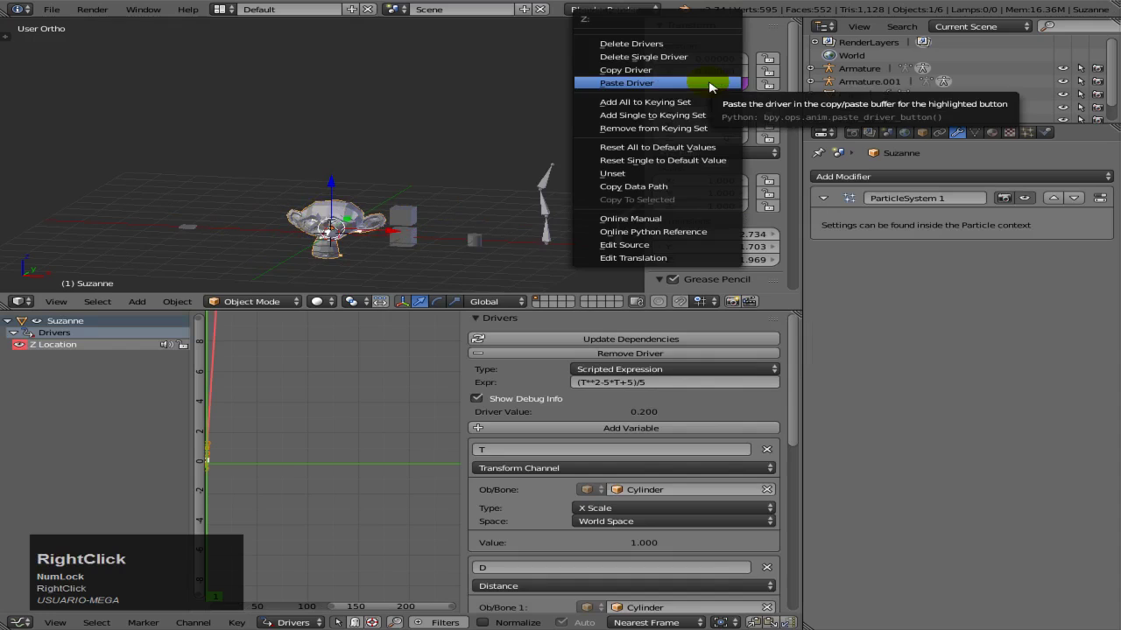
{"action": "left_click", "coordinate": [674, 71]}
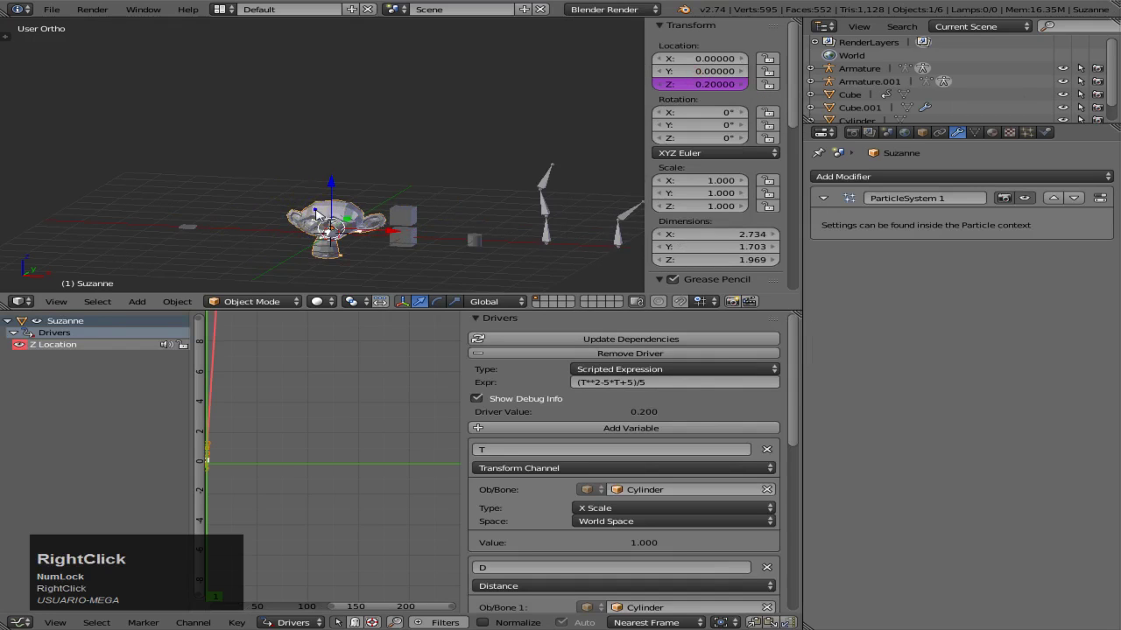
{"action": "right_click", "coordinate": [399, 215]}
{"action": "right_click", "coordinate": [951, 252]}
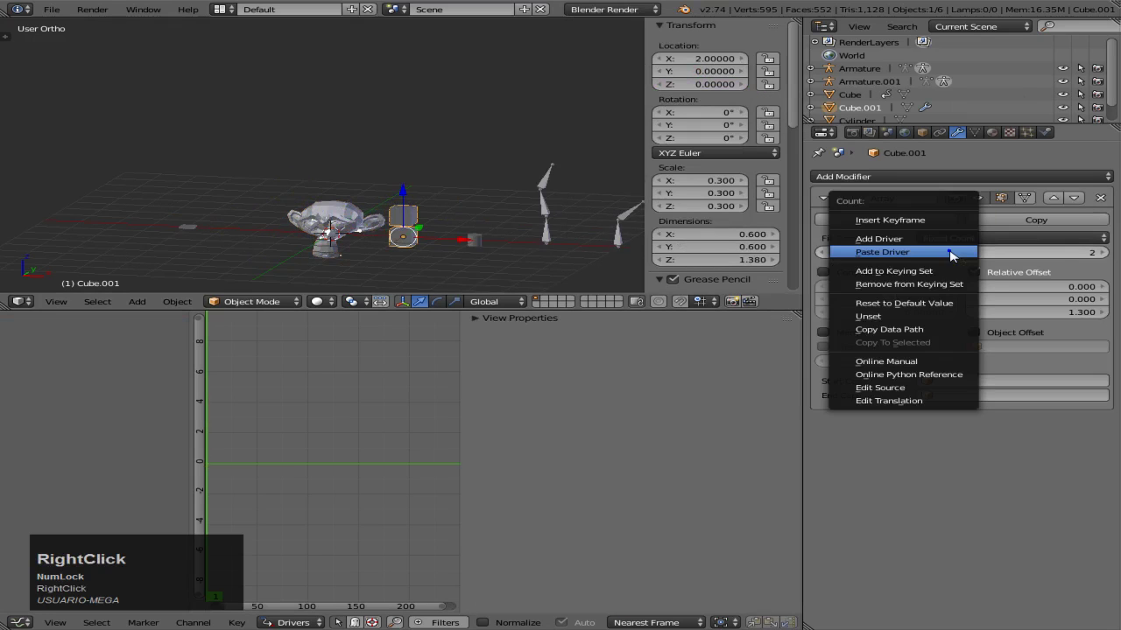
{"action": "left_click", "coordinate": [946, 253]}
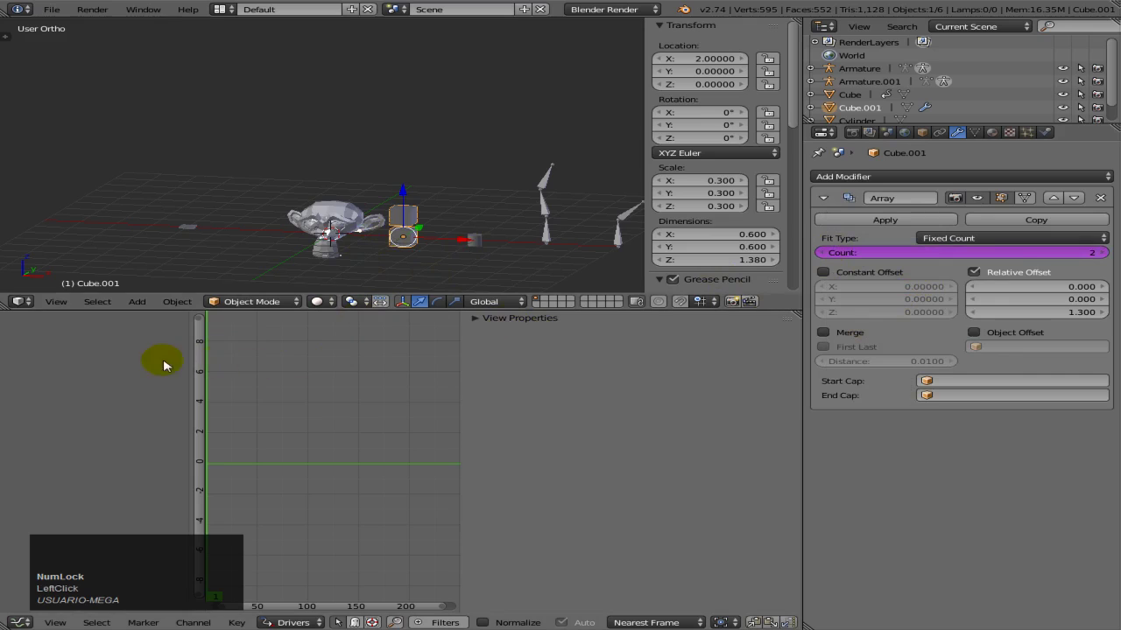
{"action": "right_click", "coordinate": [390, 231]}
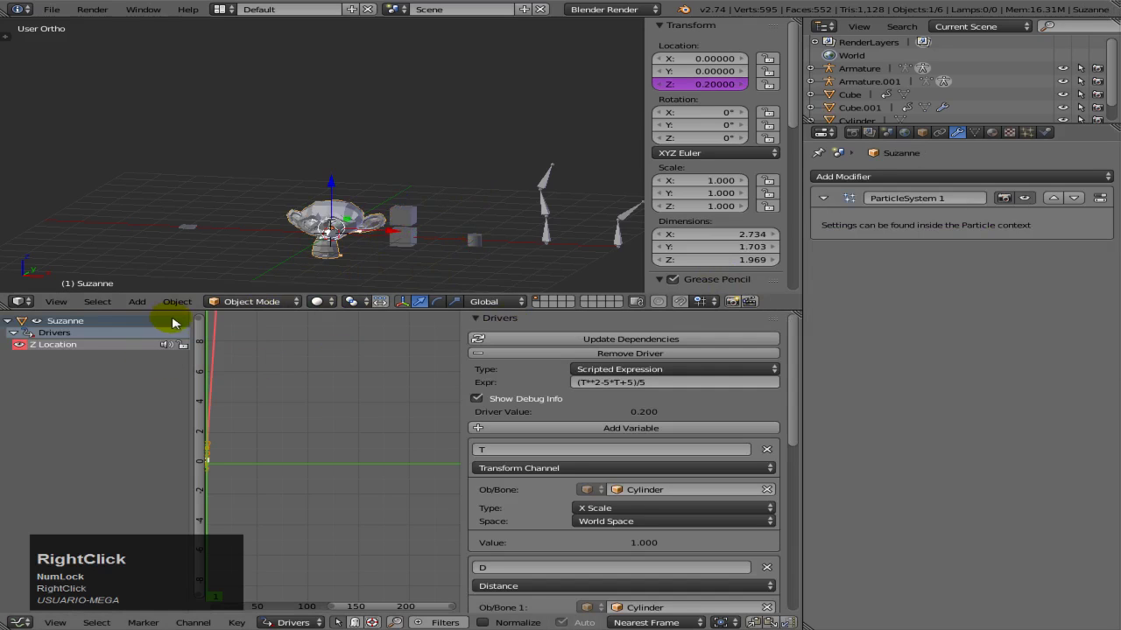
Open the new cube's Array Count driver and update its dependencies.
{"action": "right_click", "coordinate": [412, 246]}
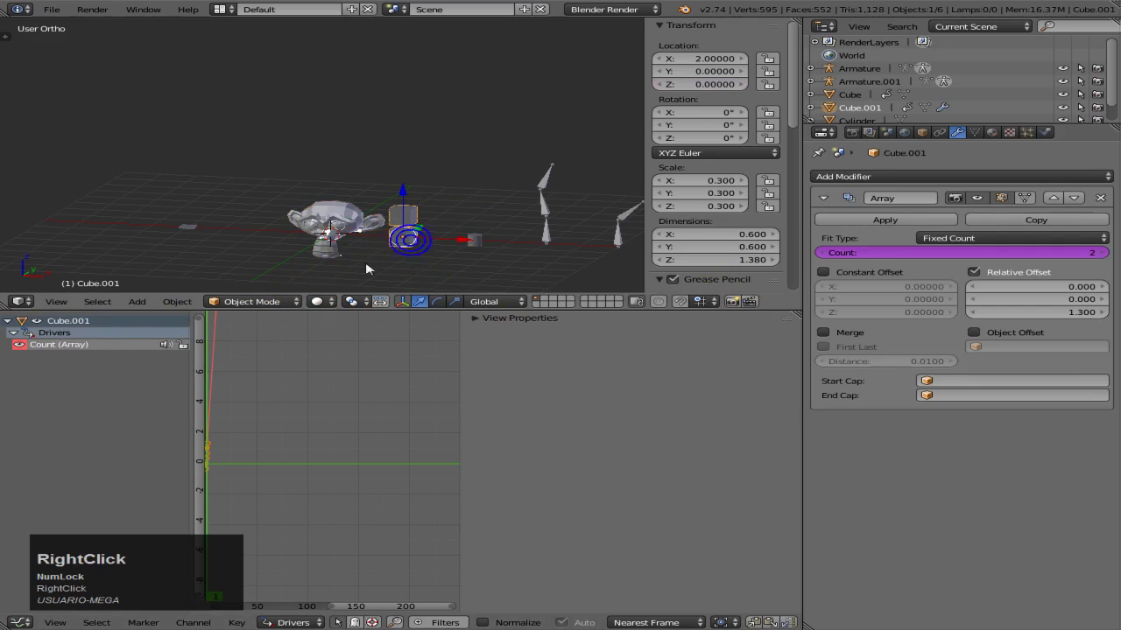
{"action": "left_click", "coordinate": [79, 346]}
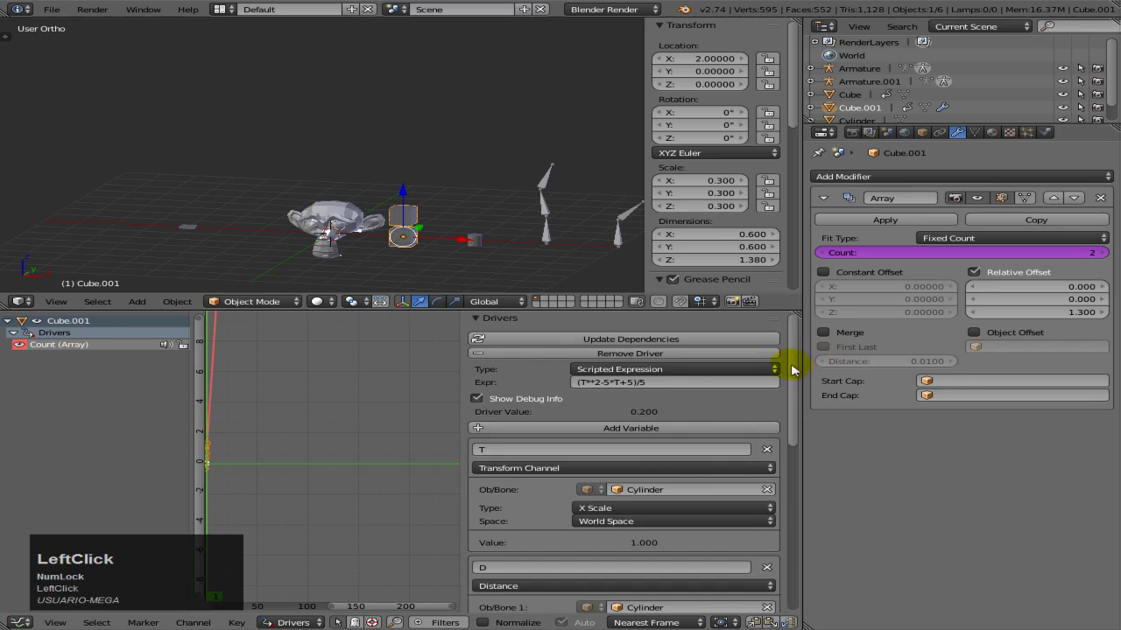
{"action": "left_click", "coordinate": [617, 341]}
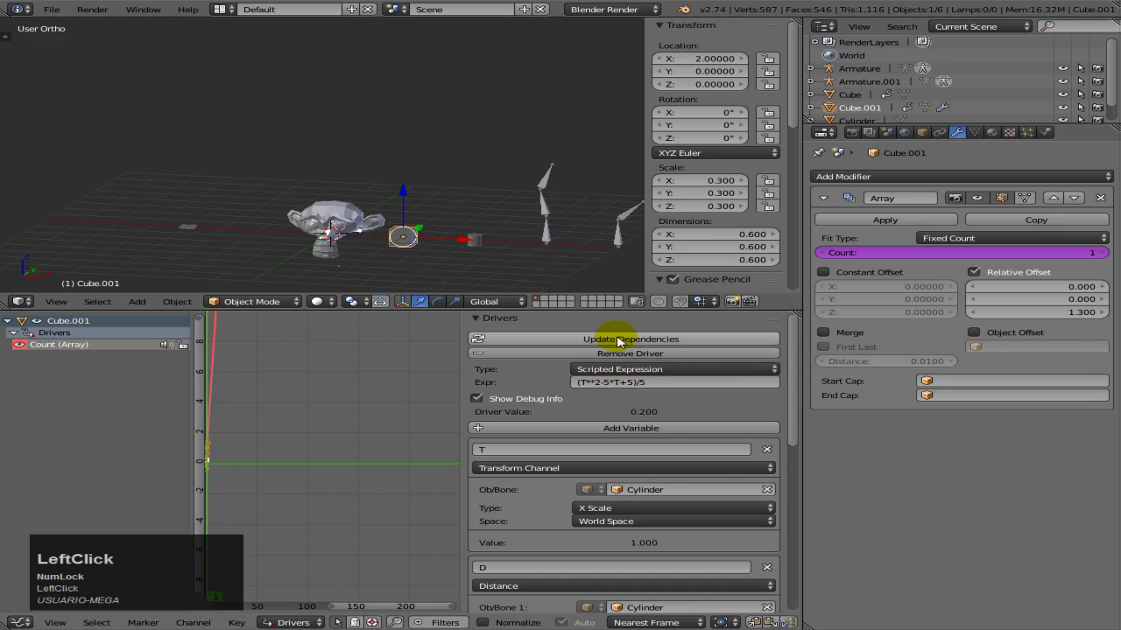
Test the Array Count driver by temporarily scaling the cylinder uniformly up to about 10.9, cancelling each scale.
{"action": "right_click", "coordinate": [471, 243]}
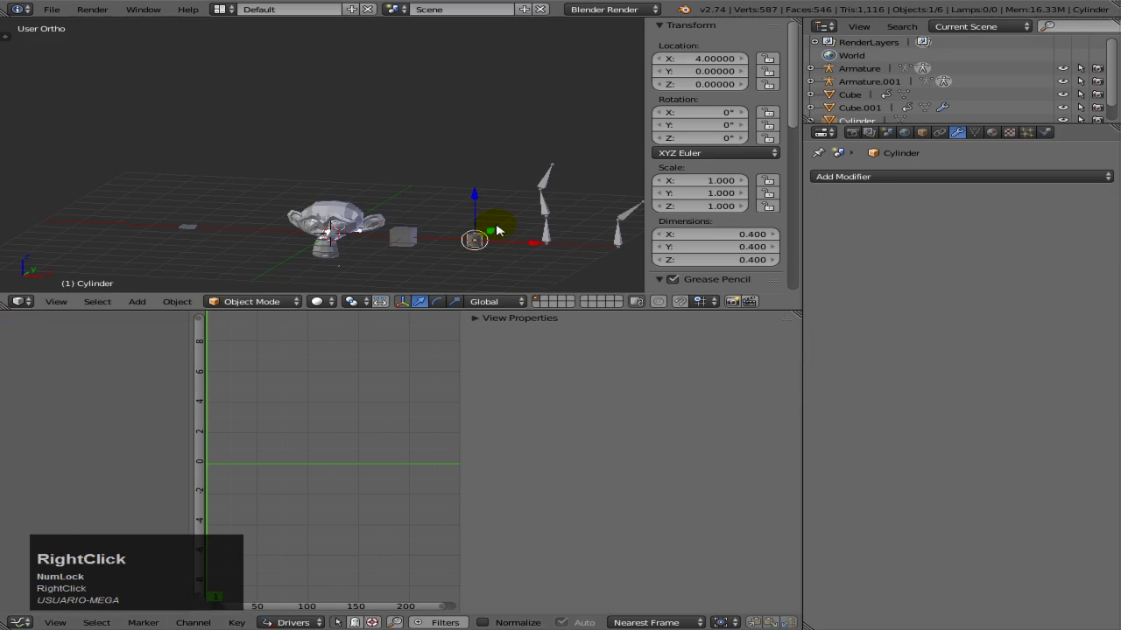
{"action": "key", "text": "s"}
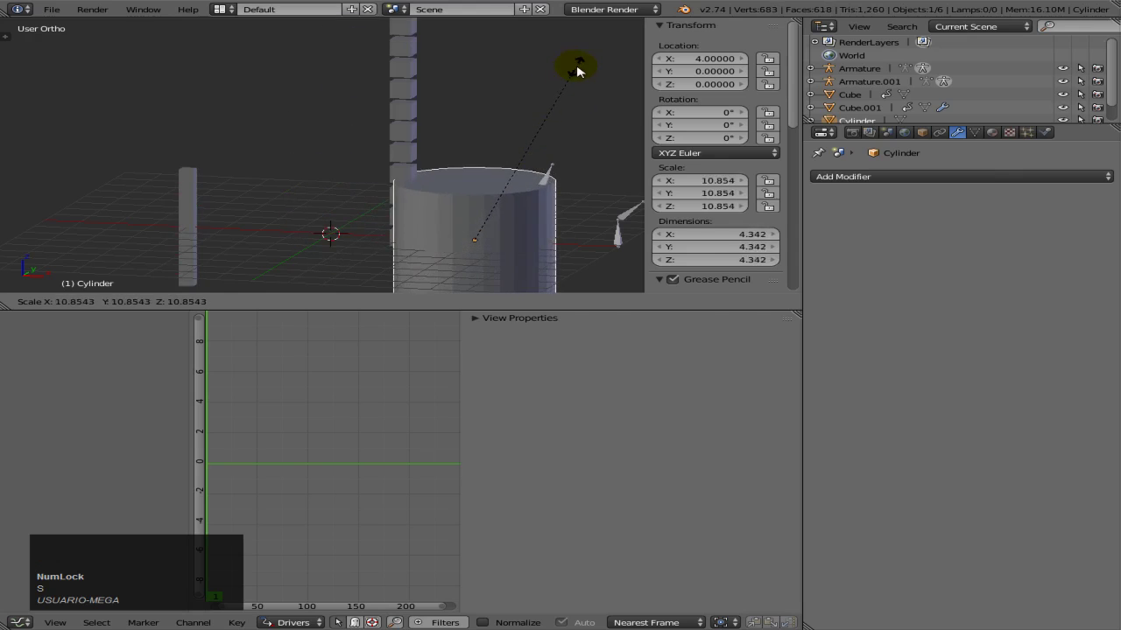
{"action": "right_click", "coordinate": [513, 183]}
{"action": "scroll", "coordinate": [480, 196], "scroll_direction": "down", "scroll_amount": 2}
{"action": "key", "text": "s"}
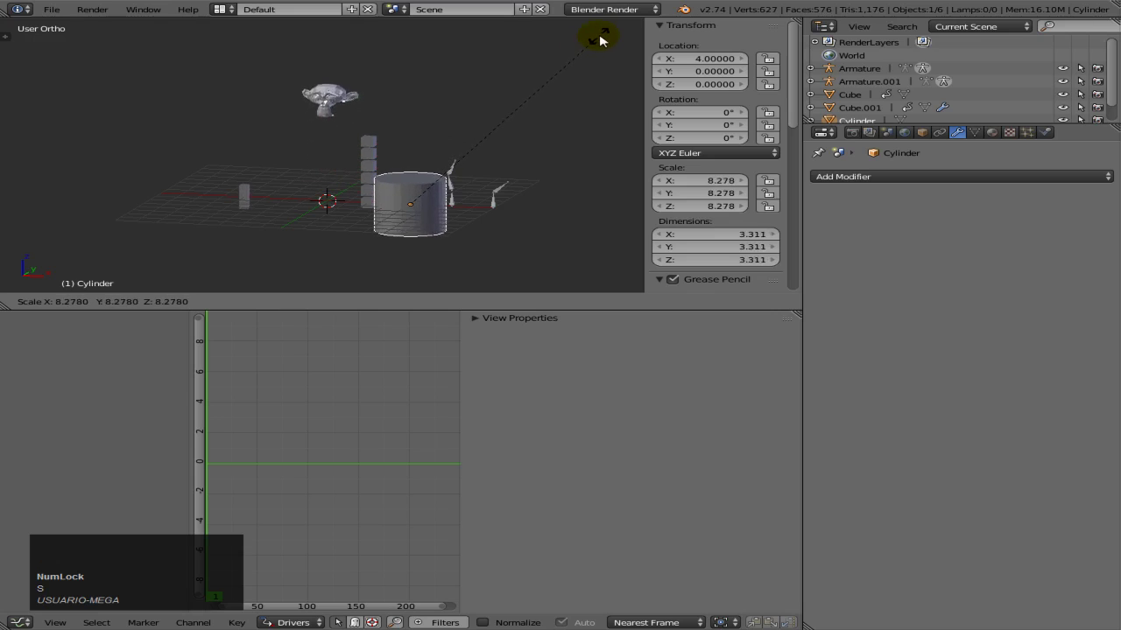
{"action": "right_click", "coordinate": [454, 140]}
{"action": "scroll", "coordinate": [382, 204], "scroll_direction": "up", "scroll_amount": 2}
Change the new cube's Array Count driver expression to (T**2-5*T+5).
{"action": "right_click", "coordinate": [402, 237]}
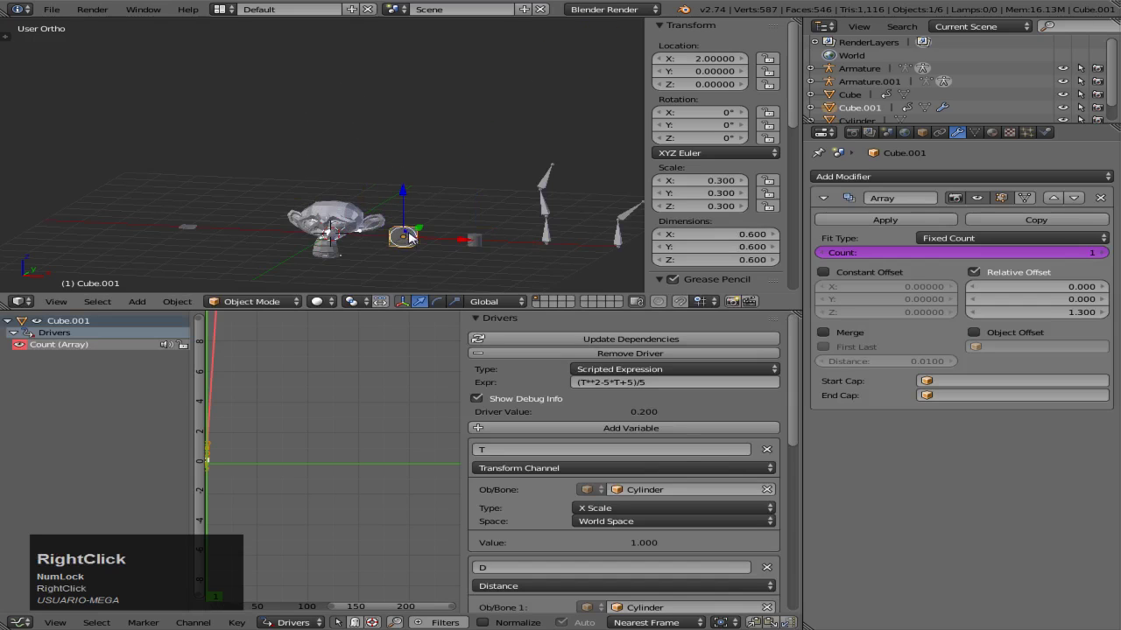
{"action": "left_click", "coordinate": [665, 379]}
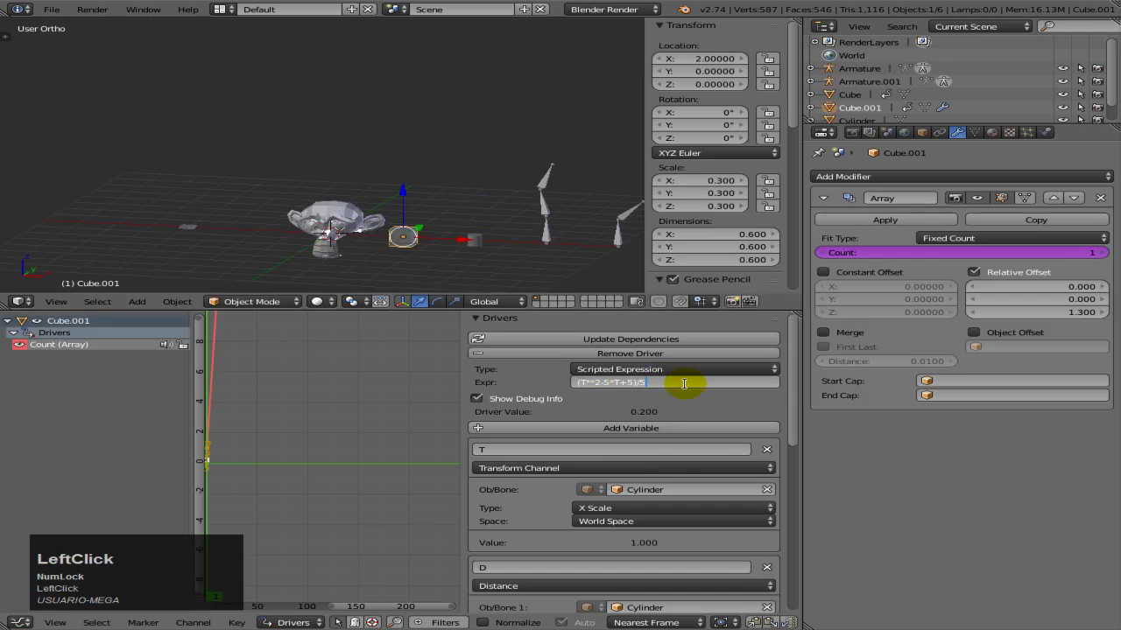
{"action": "key", "text": "Return"}
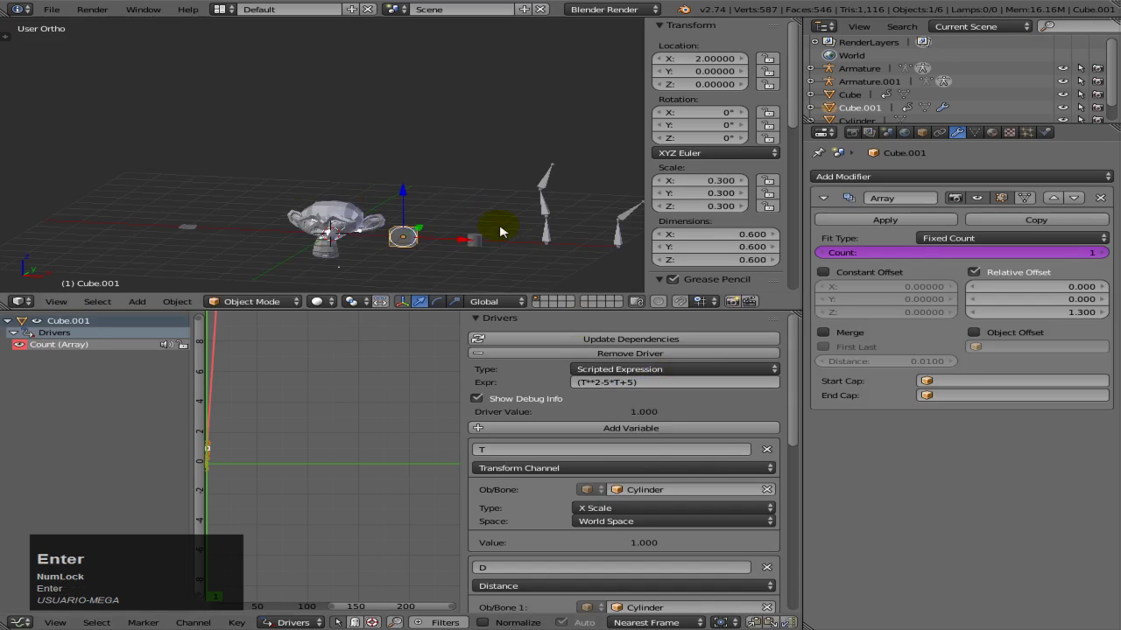
Test the undivided quadratic Count expression by temporarily scaling the cylinder to about 6.5, and cancel the scale.
{"action": "scroll", "coordinate": [473, 236], "scroll_direction": "down", "scroll_amount": 2}
{"action": "middle_click_drag", "start_coordinate": [445, 242], "coordinate": [413, 258], "text": "shift"}
{"action": "right_click", "coordinate": [398, 230]}
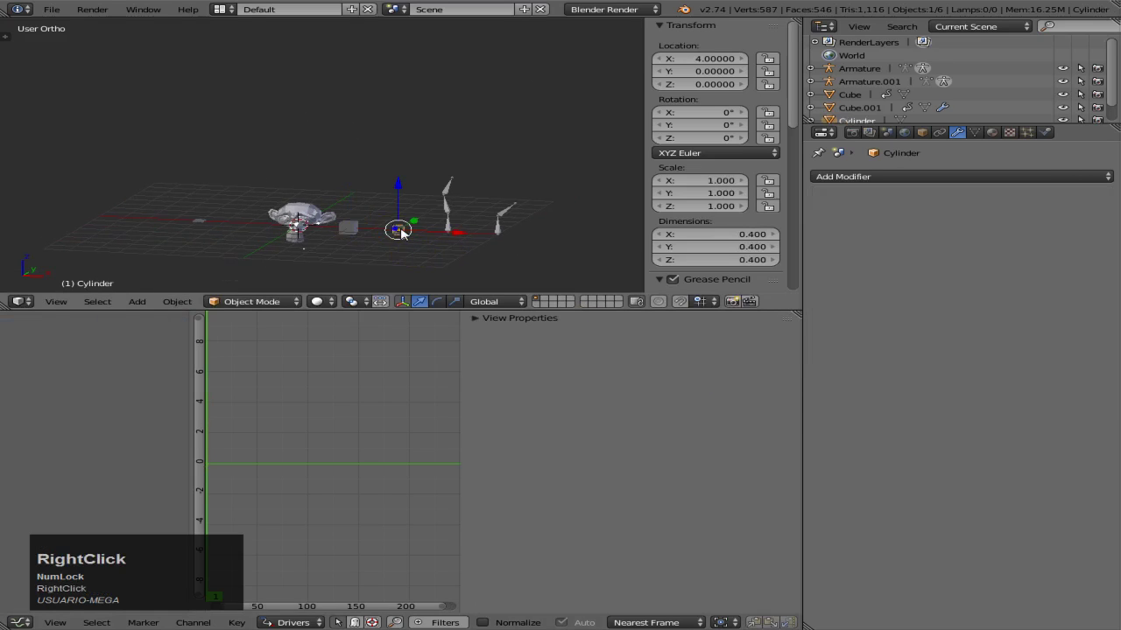
{"action": "key", "text": "s"}
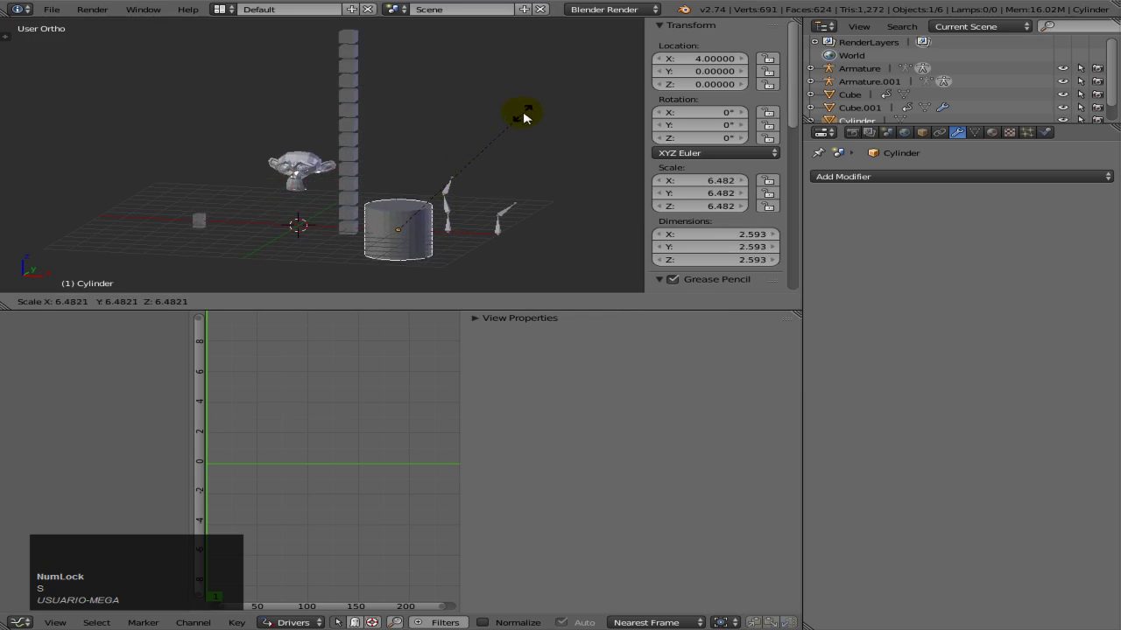
{"action": "right_click", "coordinate": [519, 150]}
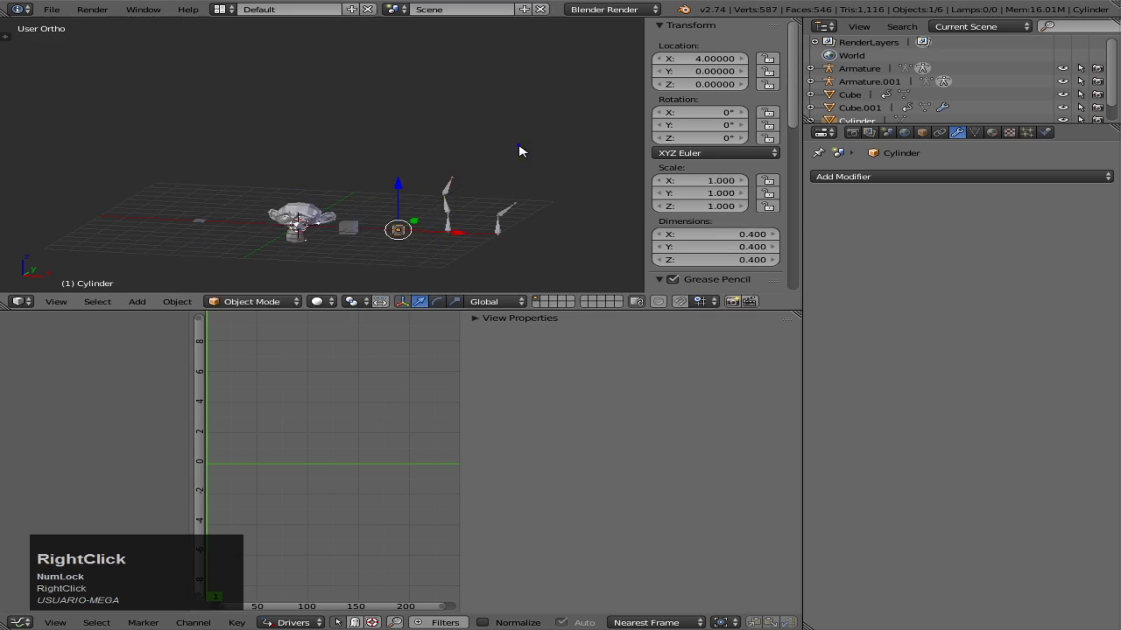
Copy the flat cube's Z Scale driver onto the new cube's Array Count and update the driver's dependencies.
{"action": "right_click", "coordinate": [203, 226]}
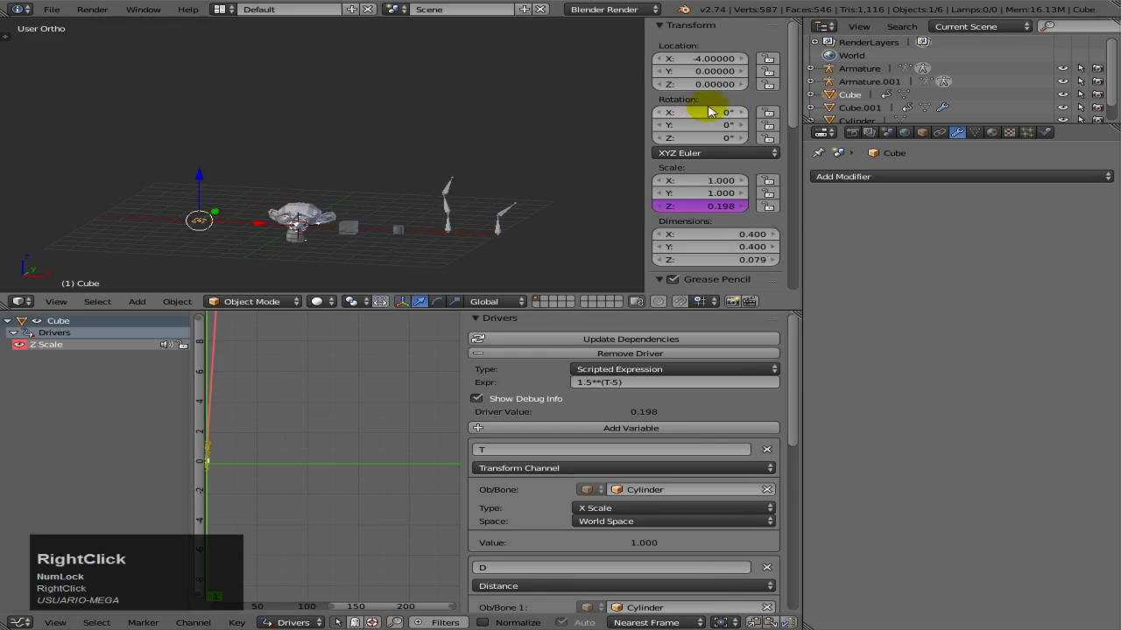
{"action": "right_click", "coordinate": [700, 205]}
{"action": "left_click", "coordinate": [672, 202]}
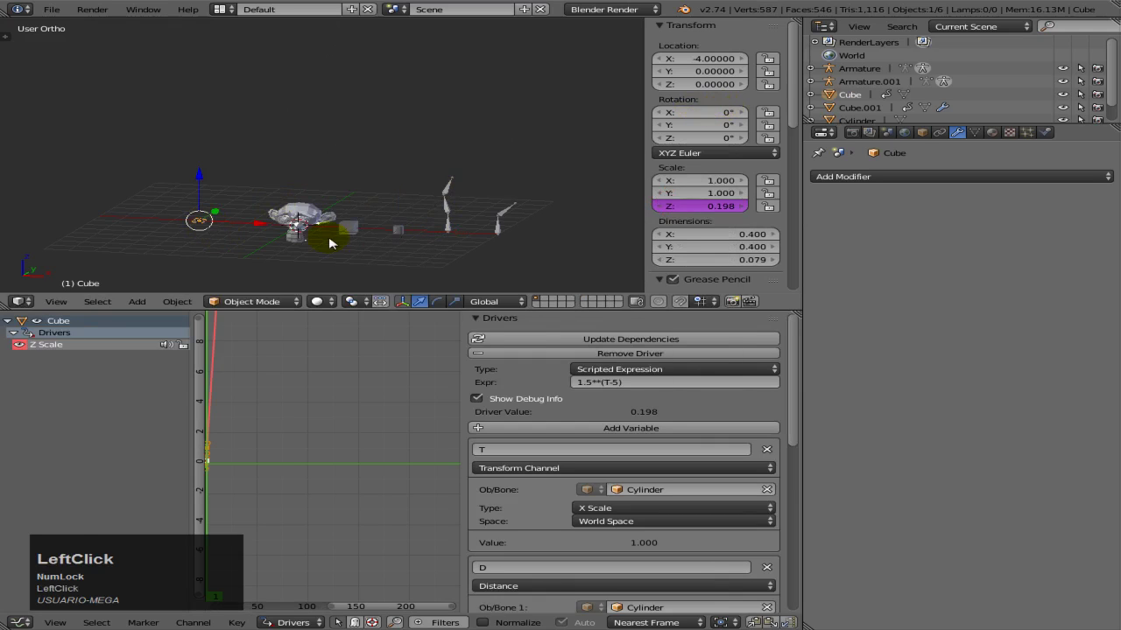
{"action": "right_click", "coordinate": [343, 230]}
{"action": "right_click", "coordinate": [923, 252]}
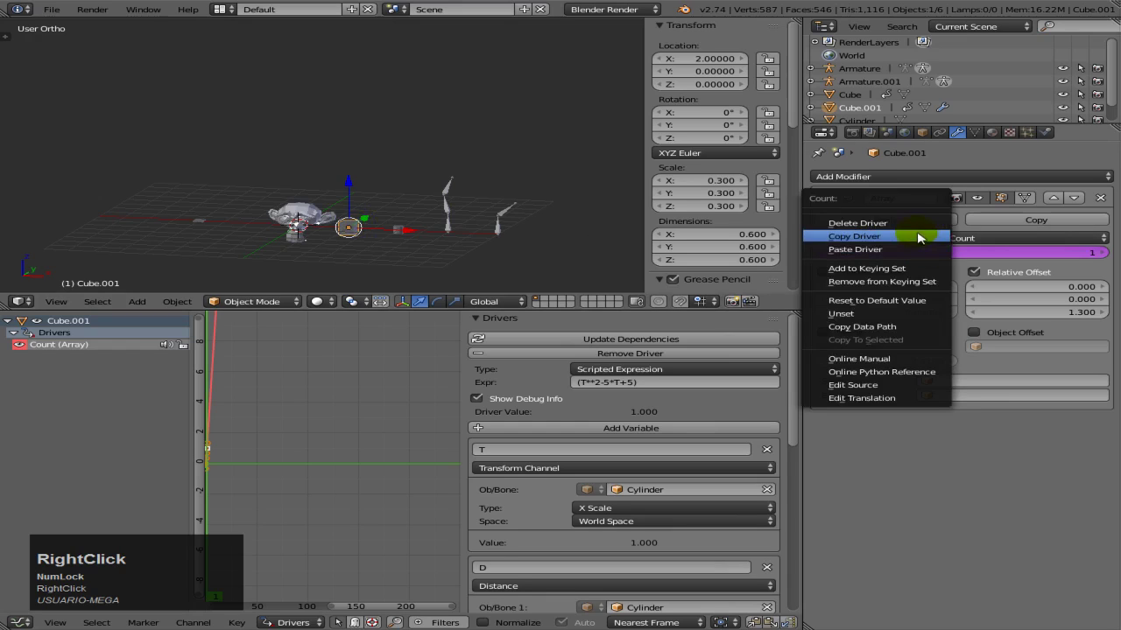
{"action": "left_click", "coordinate": [921, 250]}
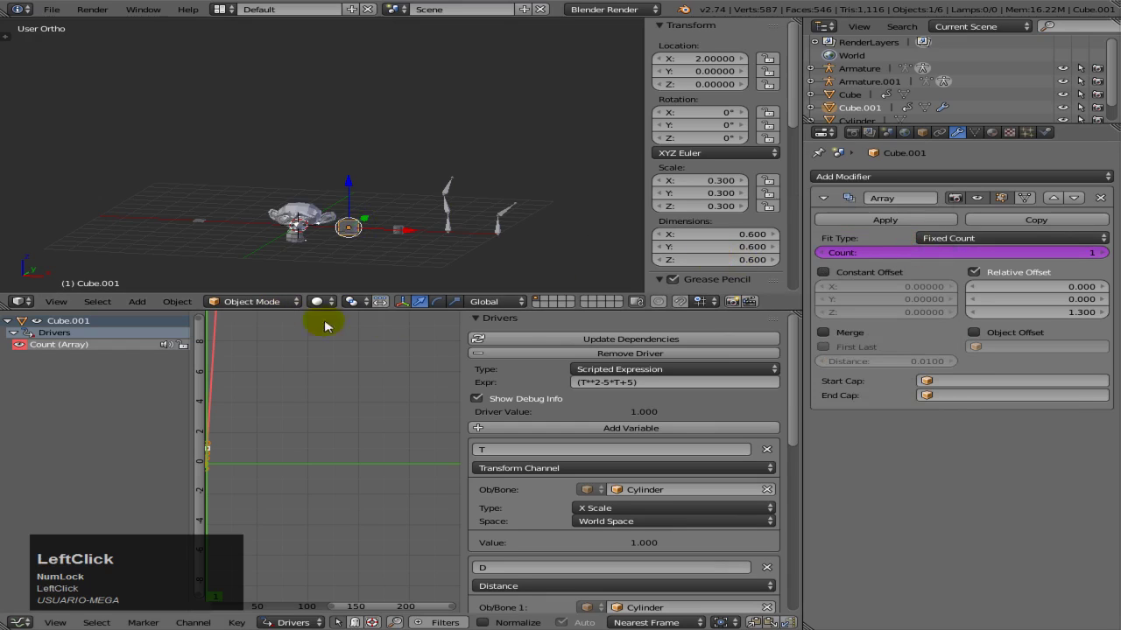
{"action": "left_click", "coordinate": [561, 340]}
{"action": "left_click", "coordinate": [561, 340]}
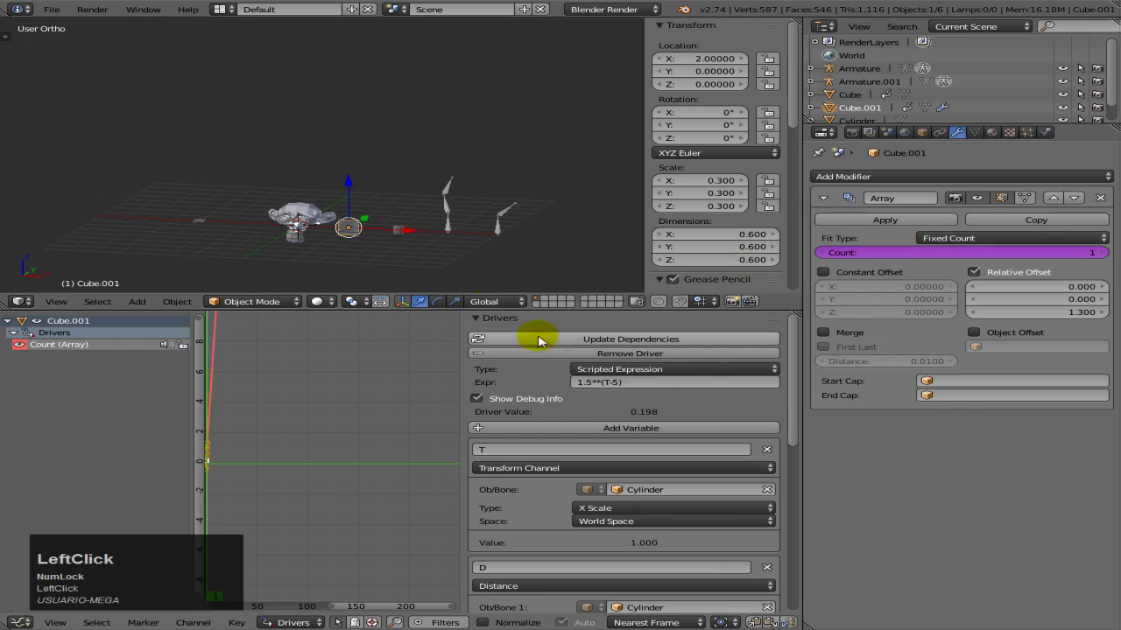
Test the pasted exponential Count driver by temporarily scaling the cylinder up to about 12.3, cancelling each scale.
{"action": "right_click", "coordinate": [396, 231]}
{"action": "scroll", "coordinate": [412, 245], "scroll_direction": "down", "scroll_amount": 2}
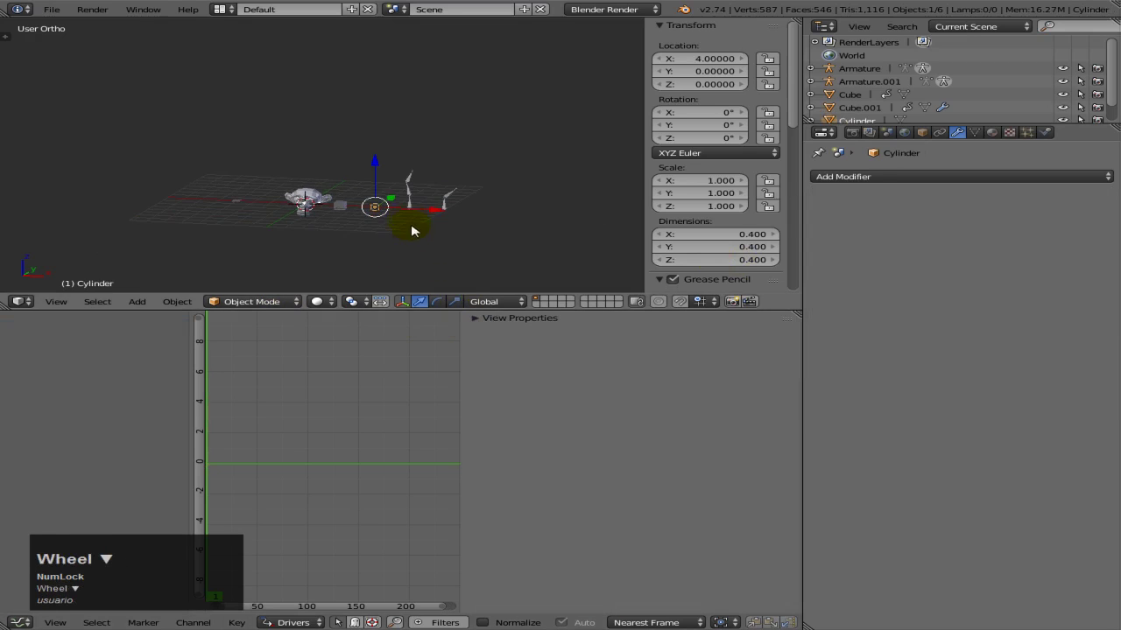
{"action": "middle_click_drag", "start_coordinate": [413, 231], "coordinate": [400, 274], "text": "shift"}
{"action": "key", "text": "s"}
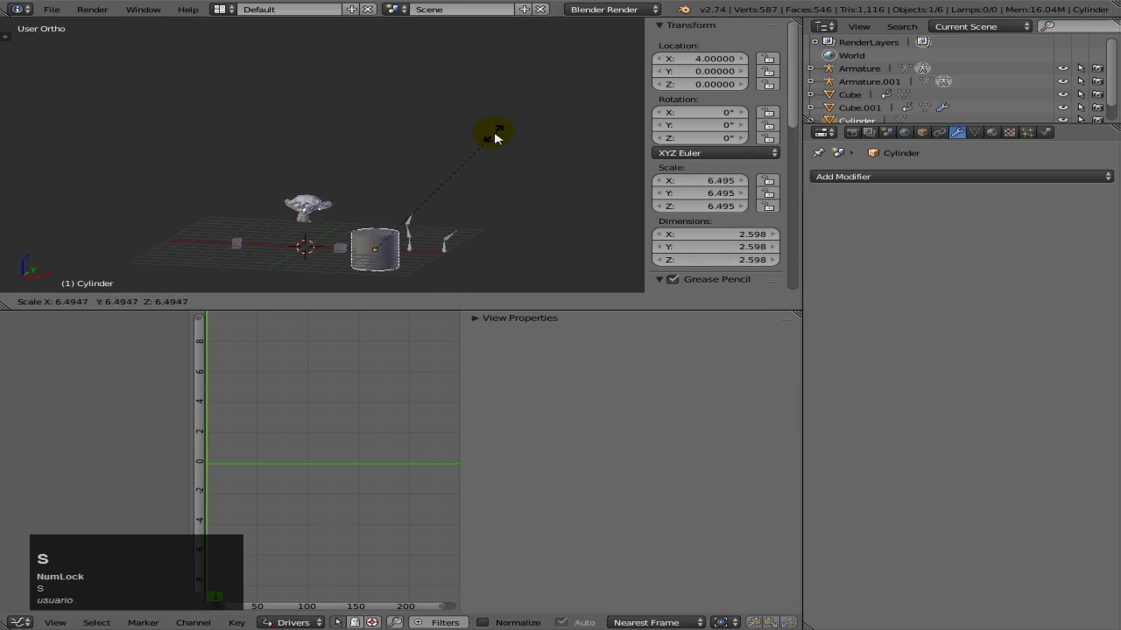
{"action": "right_click", "coordinate": [465, 175]}
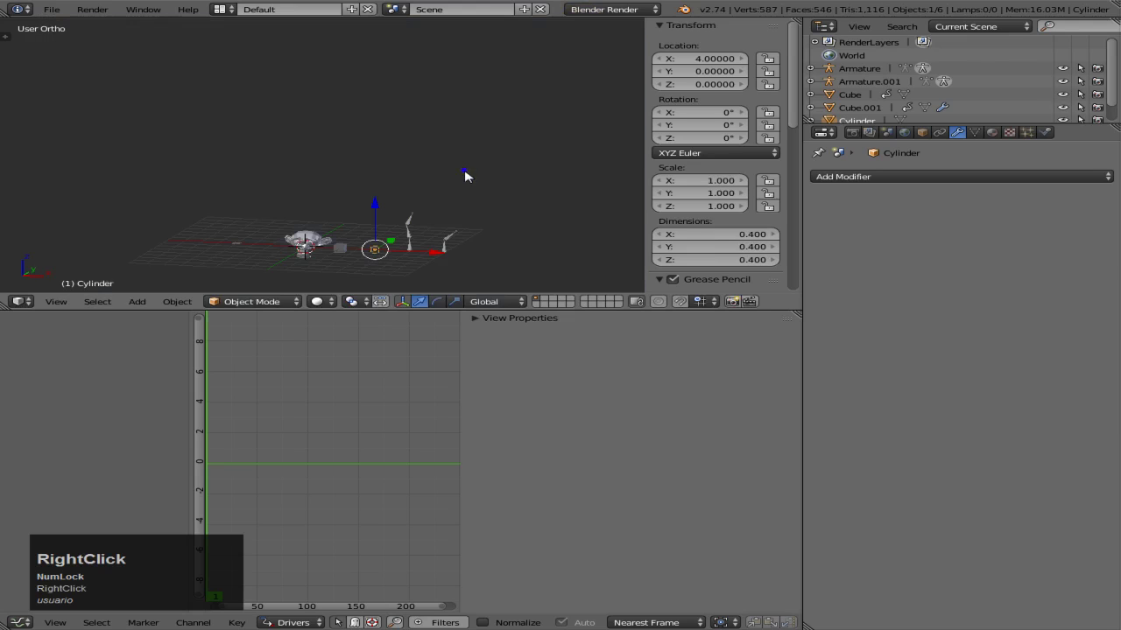
{"action": "key", "text": "s"}
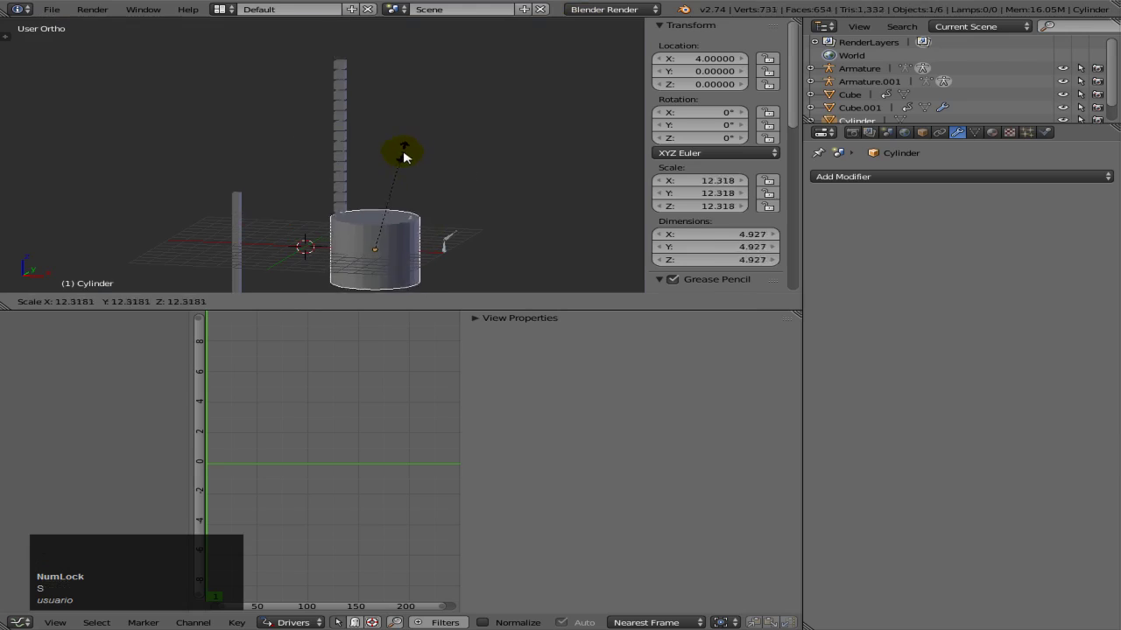
{"action": "right_click", "coordinate": [376, 222]}
Reselect the new cube with the Array modifier to bring up its Count driver settings.
{"action": "mouse_move", "coordinate": [377, 225]}
{"action": "middle_mouse_down", "text": "shift"}
{"action": "mouse_move", "coordinate": [350, 242]}
{"action": "mouse_move", "coordinate": [418, 152]}
{"action": "mouse_move", "coordinate": [439, 187]}
{"action": "mouse_move", "coordinate": [384, 213]}
{"action": "middle_mouse_up", "text": "shift"}
{"action": "scroll", "coordinate": [408, 170], "scroll_direction": "up", "scroll_amount": 1}
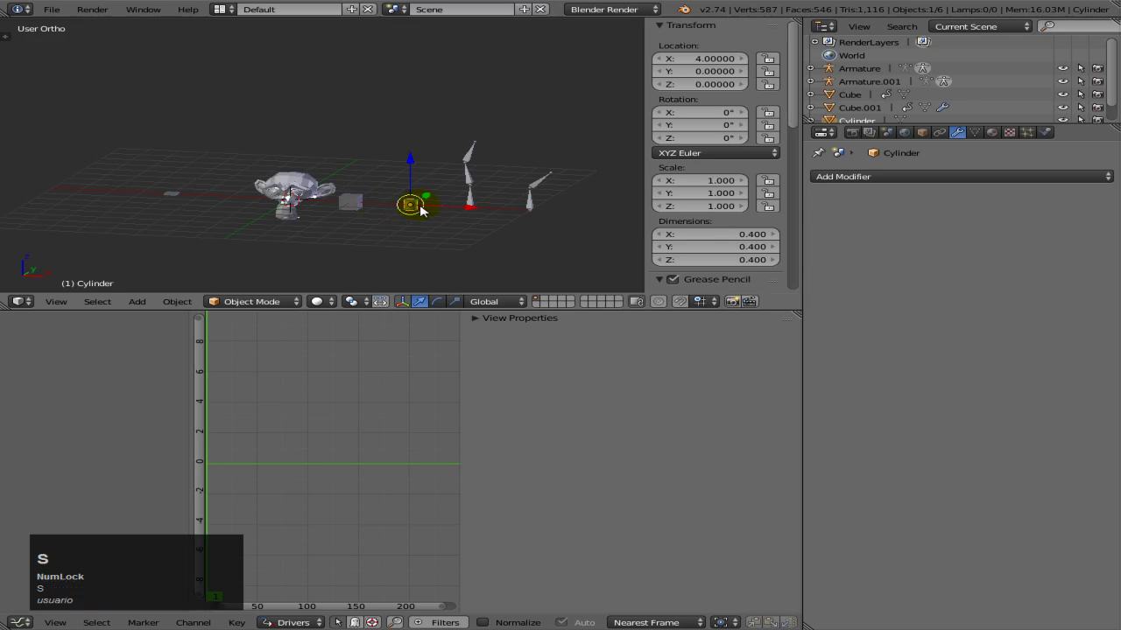
{"action": "right_click", "coordinate": [348, 184]}
{"action": "right_click", "coordinate": [352, 199]}
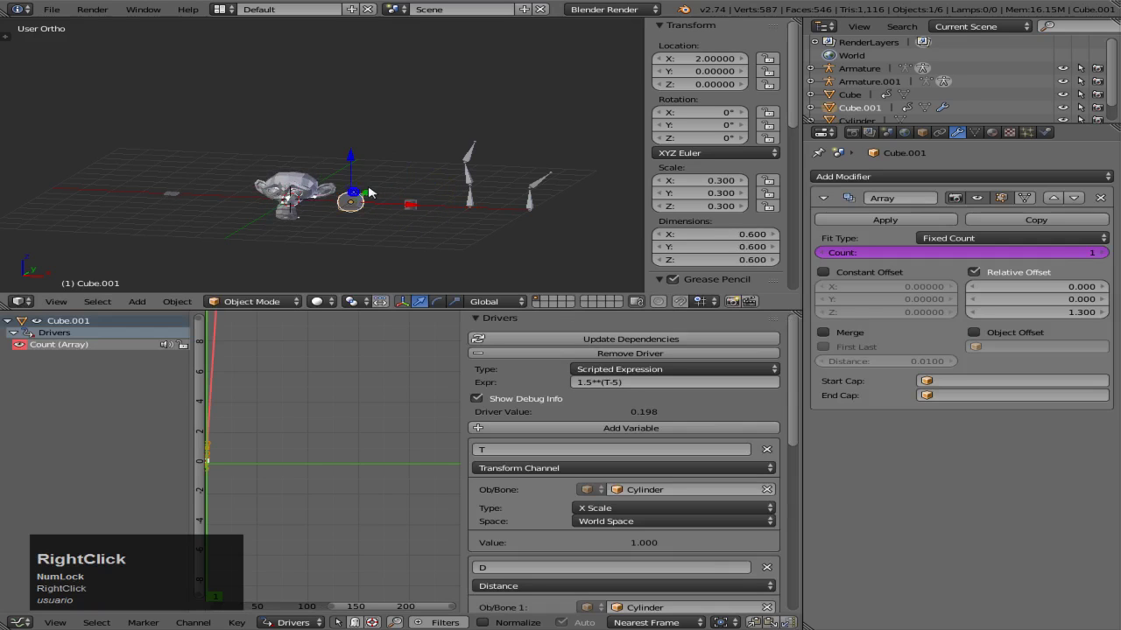